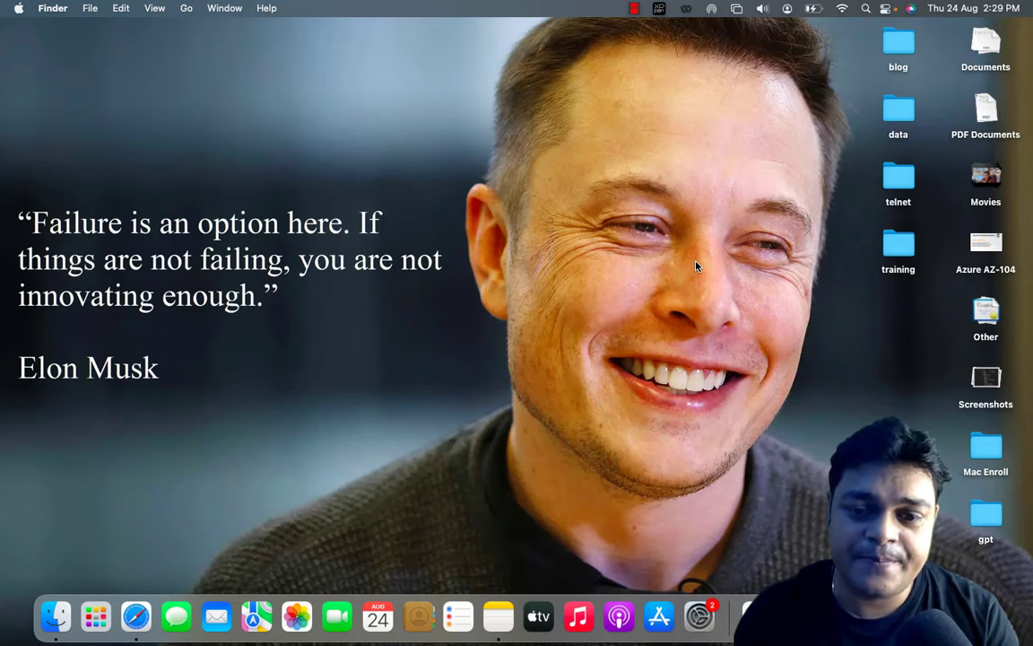
Move to the VM workspace, switch to the Domain Server 2016 machine and open its Start menu.
key("ctrl+Right")
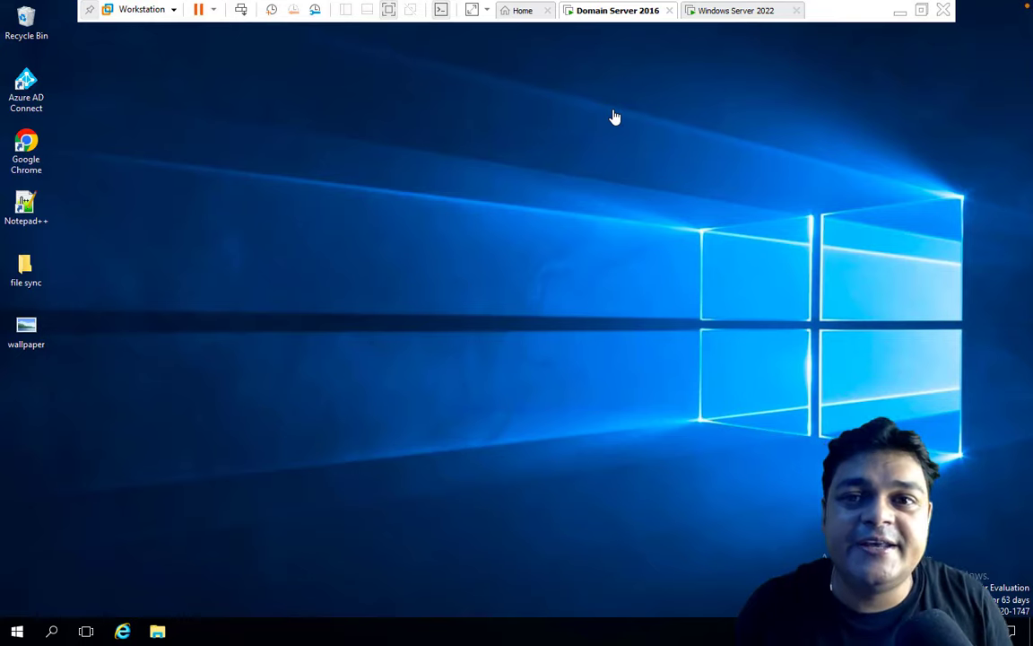
right_click(734, 16)
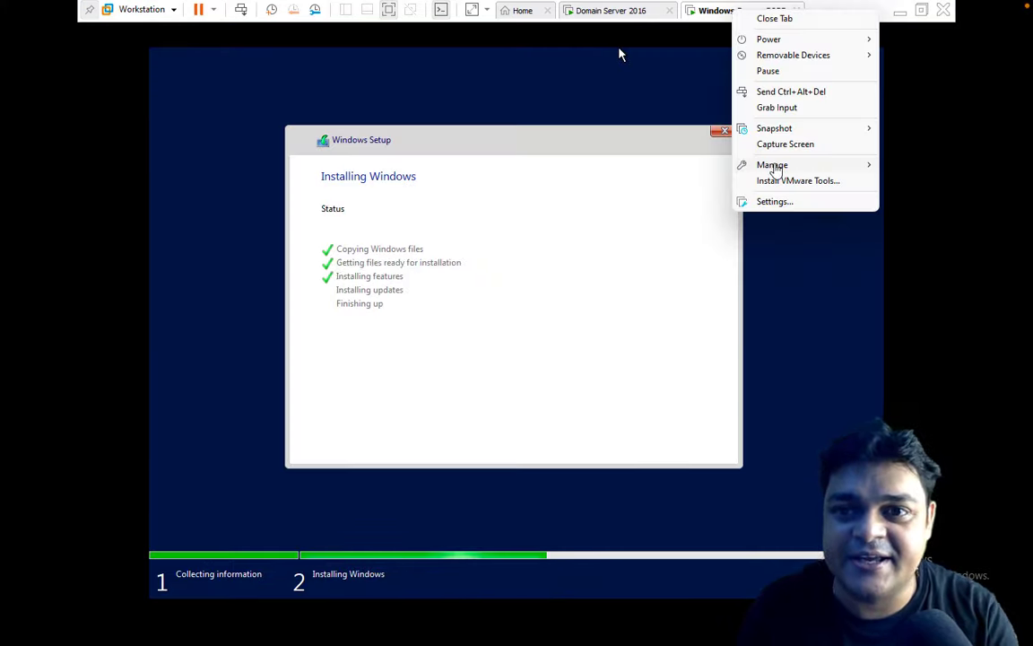
mouse_move(742, 56)
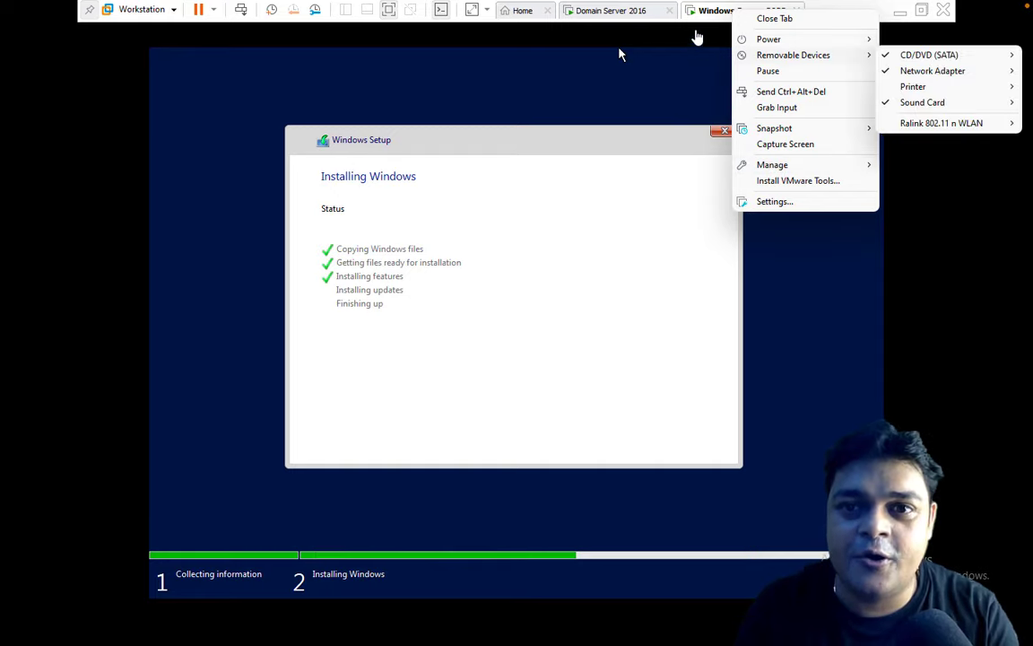
left_click(635, 16)
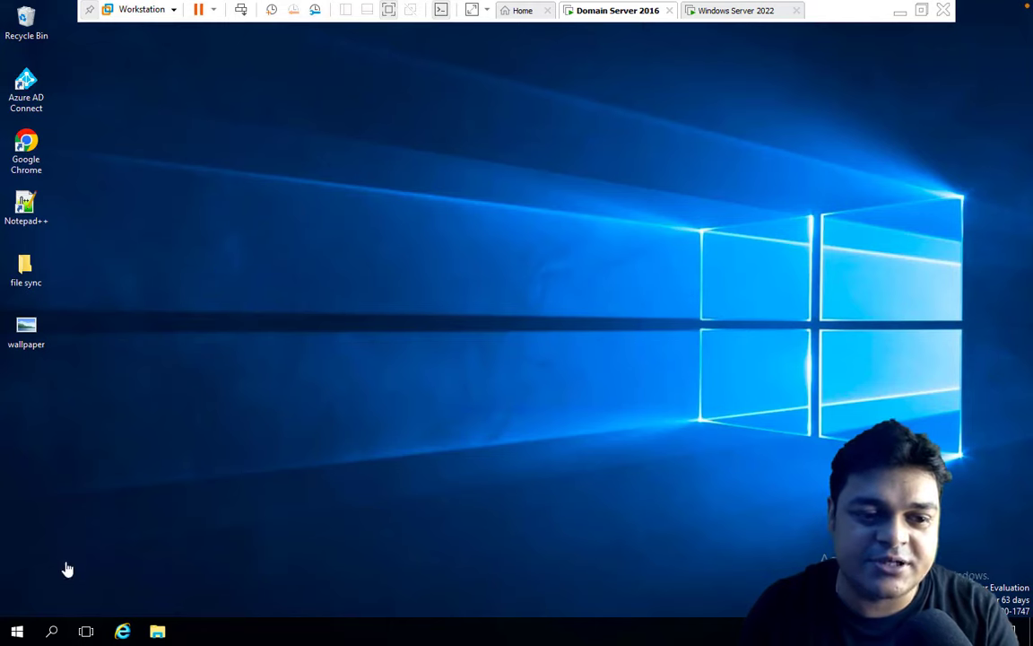
left_click(16, 633)
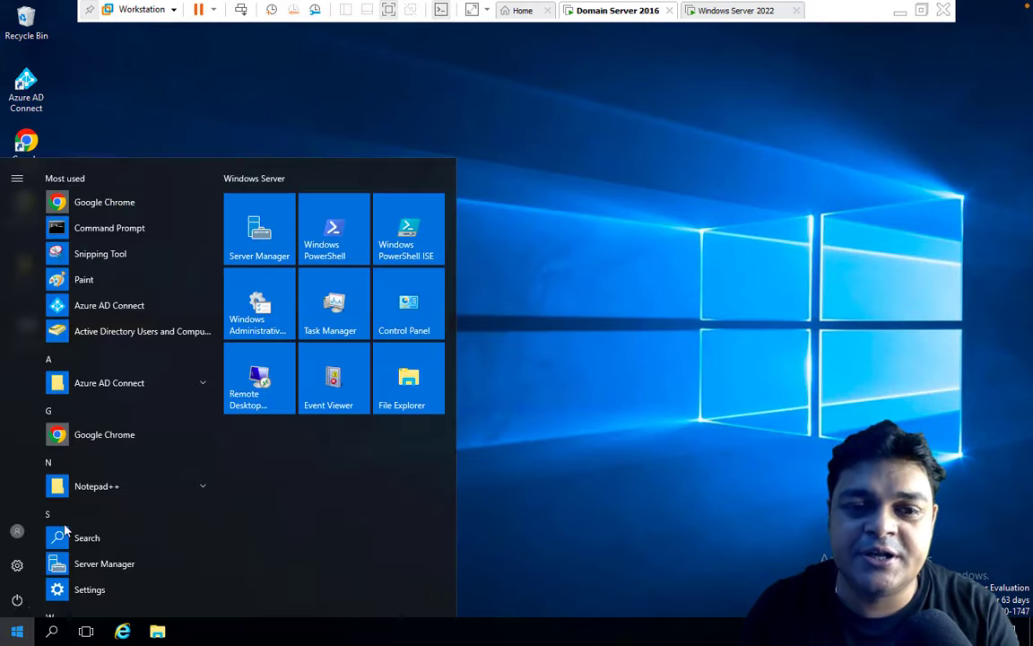
Launch Active Directory Users and Computers from Server Manager's Tools menu.
left_click(269, 228)
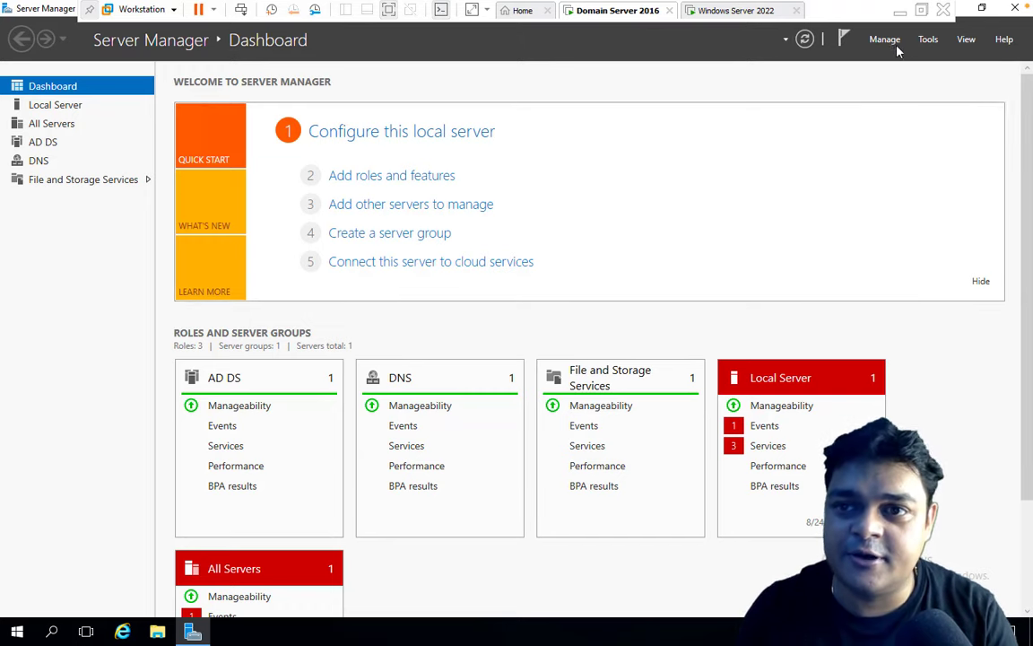
left_click(928, 39)
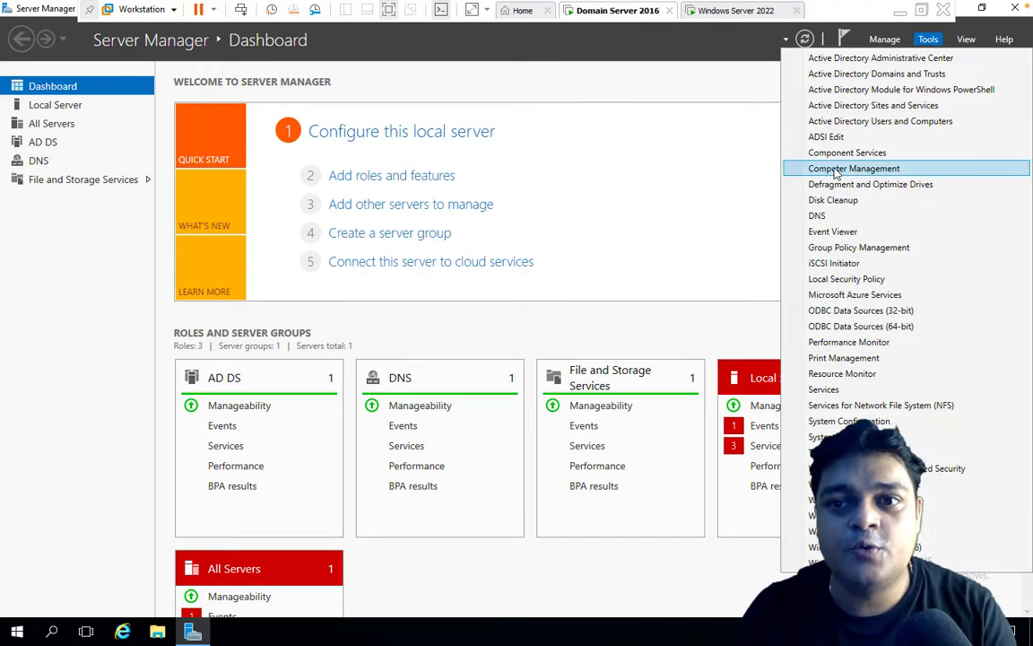
left_click(881, 121)
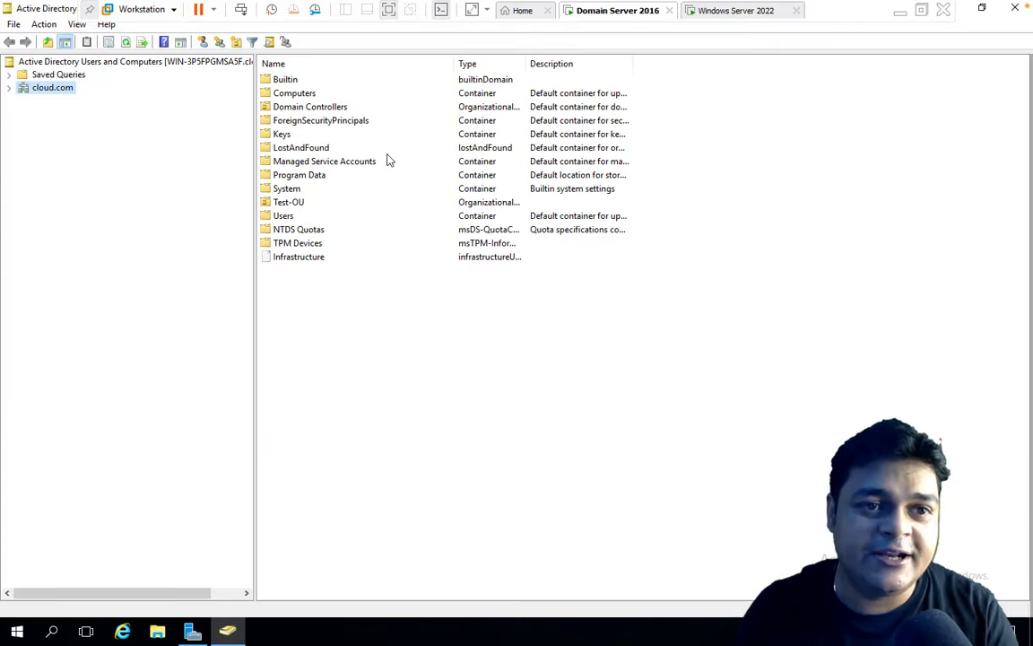
Open cloud.com's Users container, review the azure, gcp and tata accounts, then return to the Mac desktop.
left_click(10, 88)
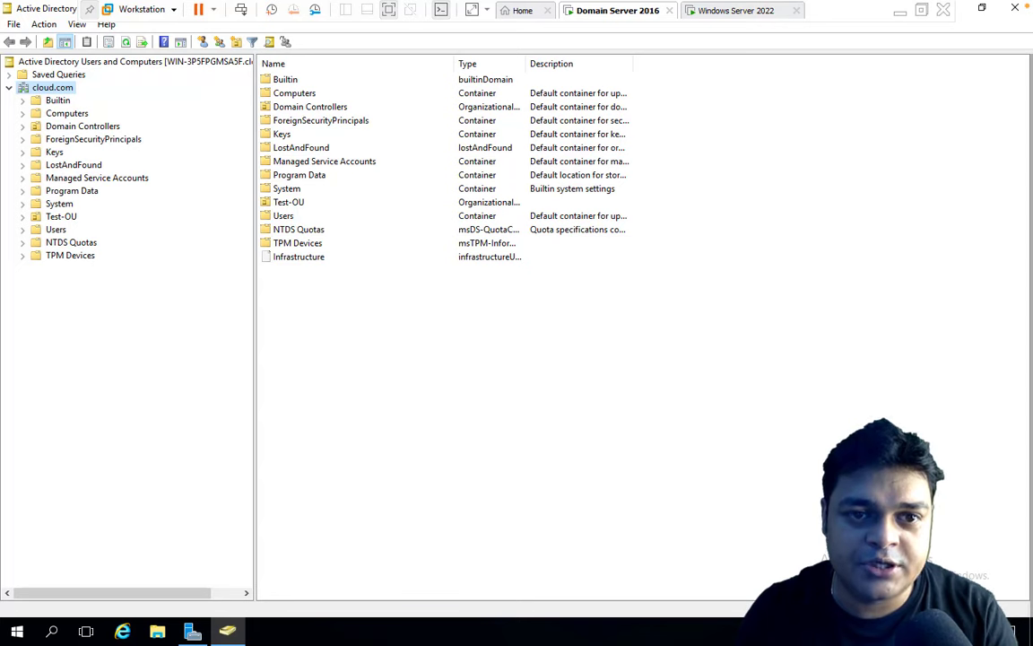
double_click(289, 219)
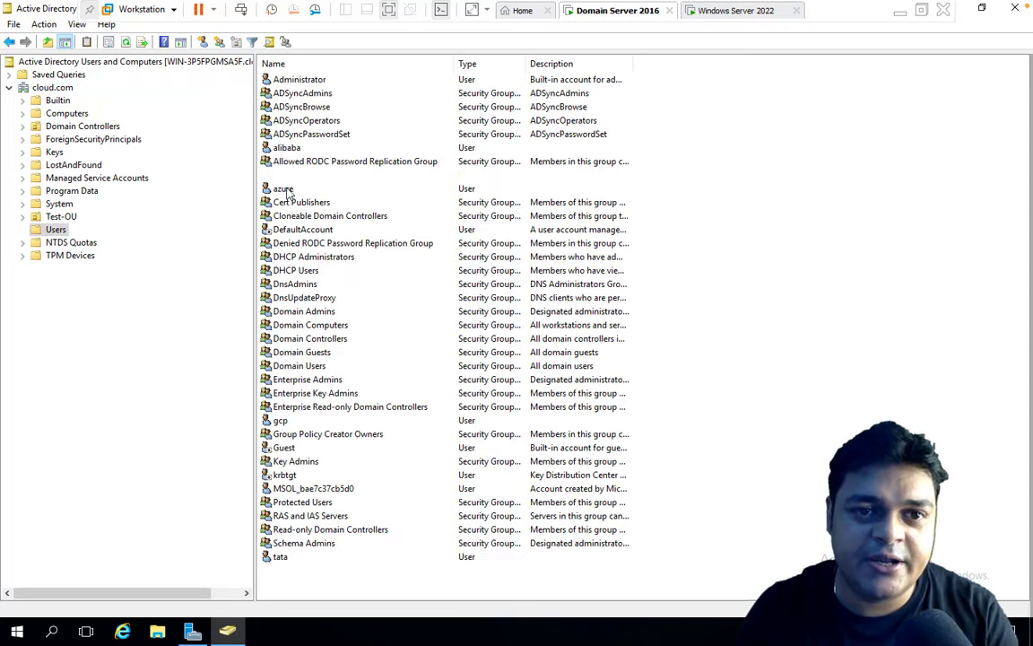
left_click(284, 191)
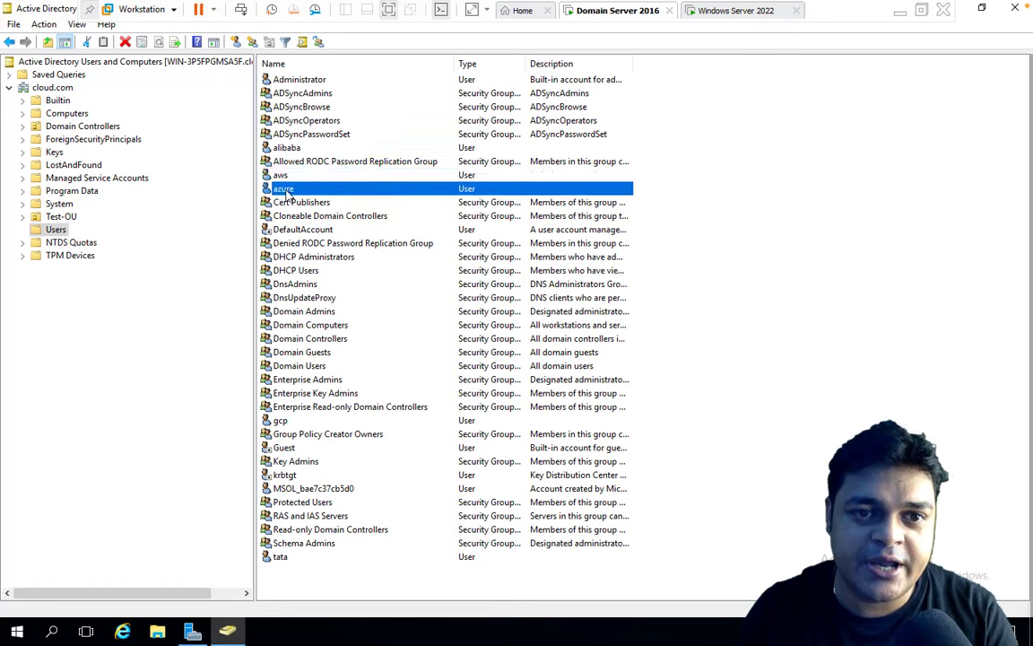
left_click(281, 420)
left_click(282, 556)
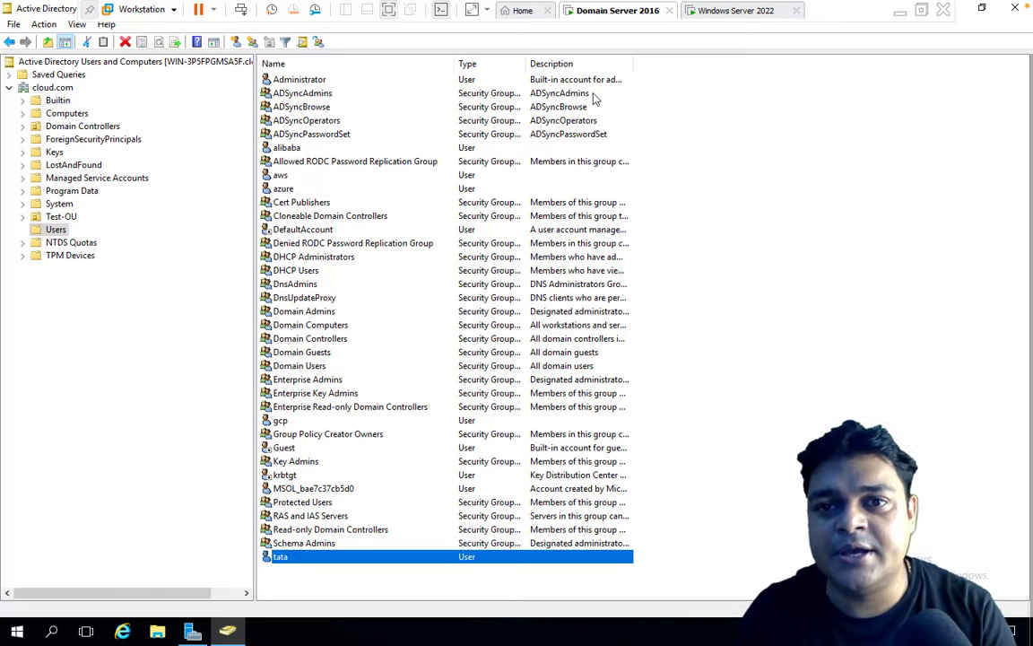
key("ctrl+Left")
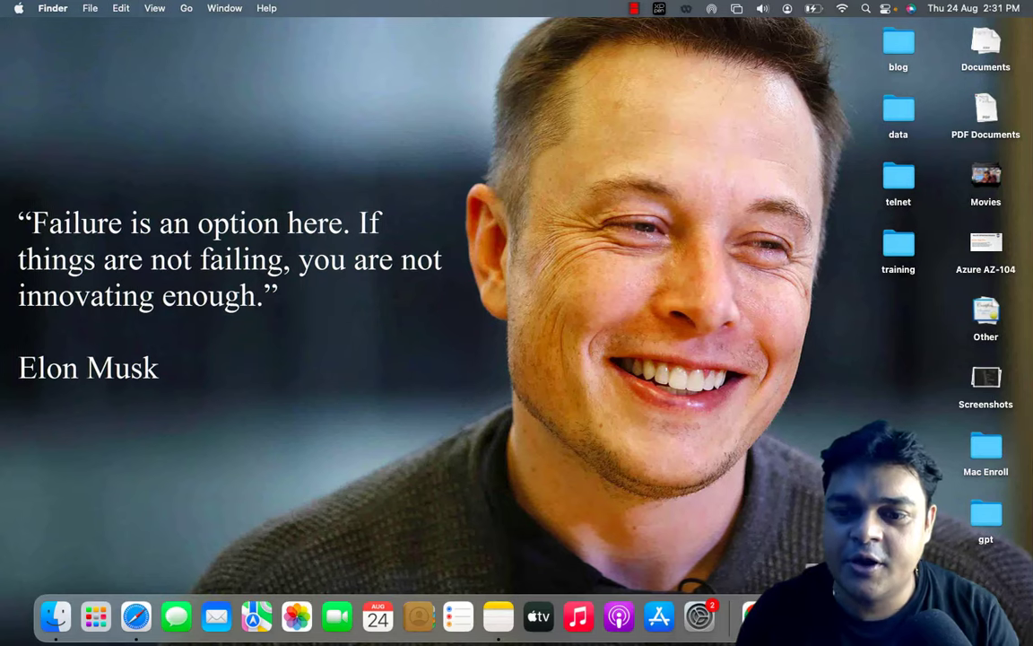
Enter and confirm the Administrator password on Windows Server 2019 and finish its setup.
right_click(948, 617)
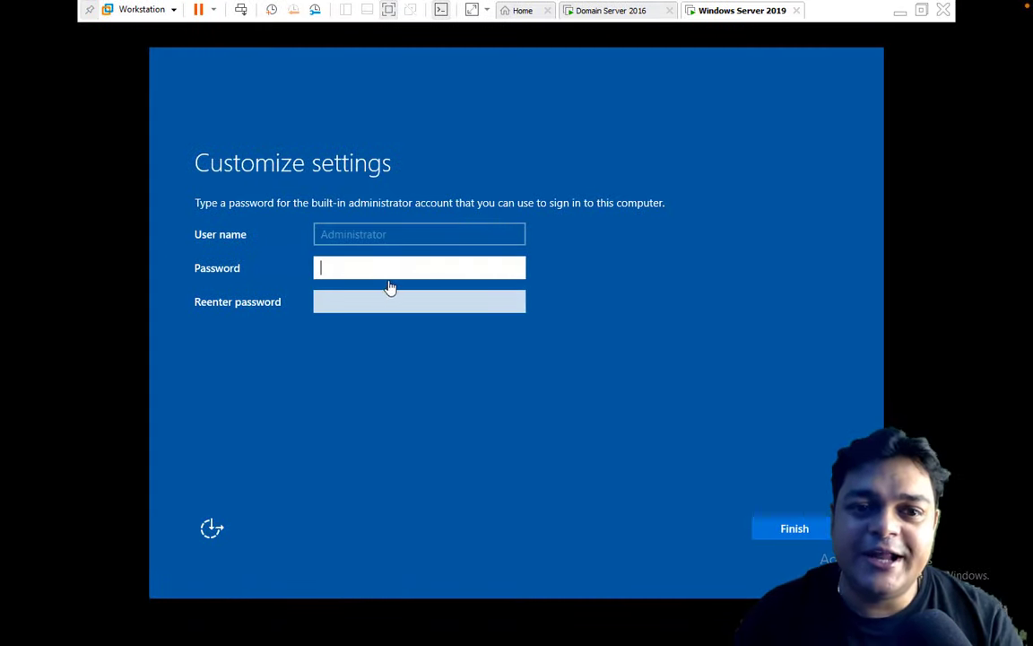
left_click(377, 264)
type("•••••")
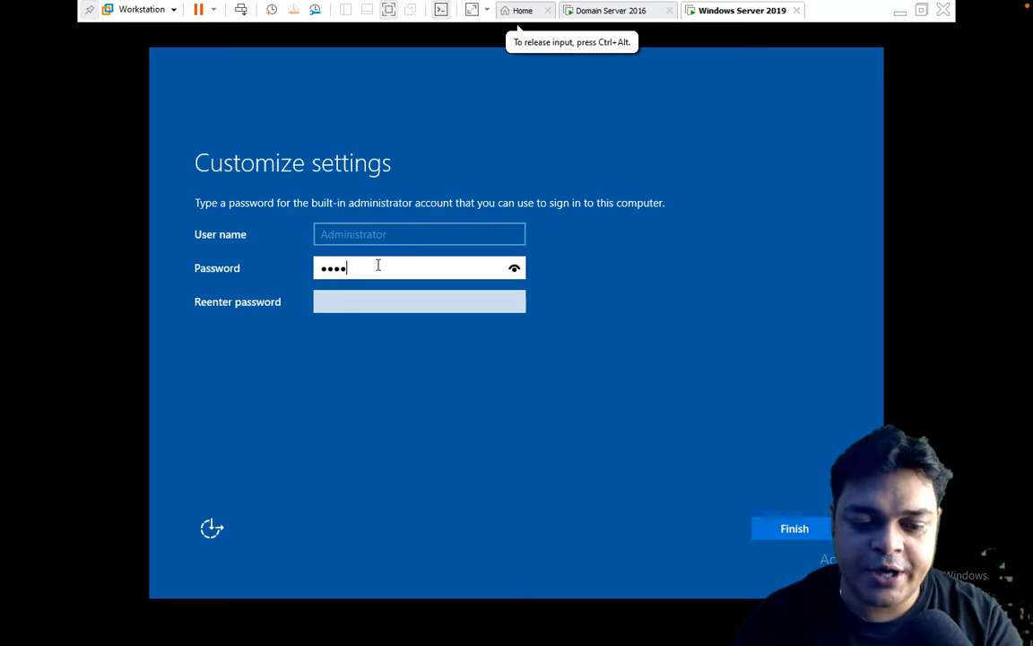
type("••••")
key("Tab")
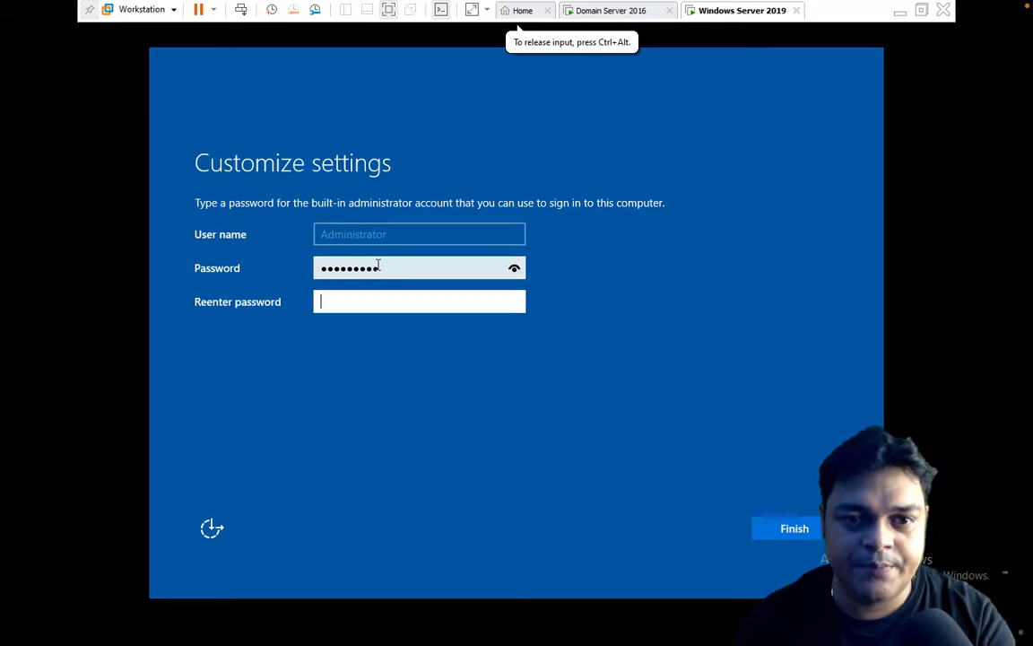
type("•••••••")
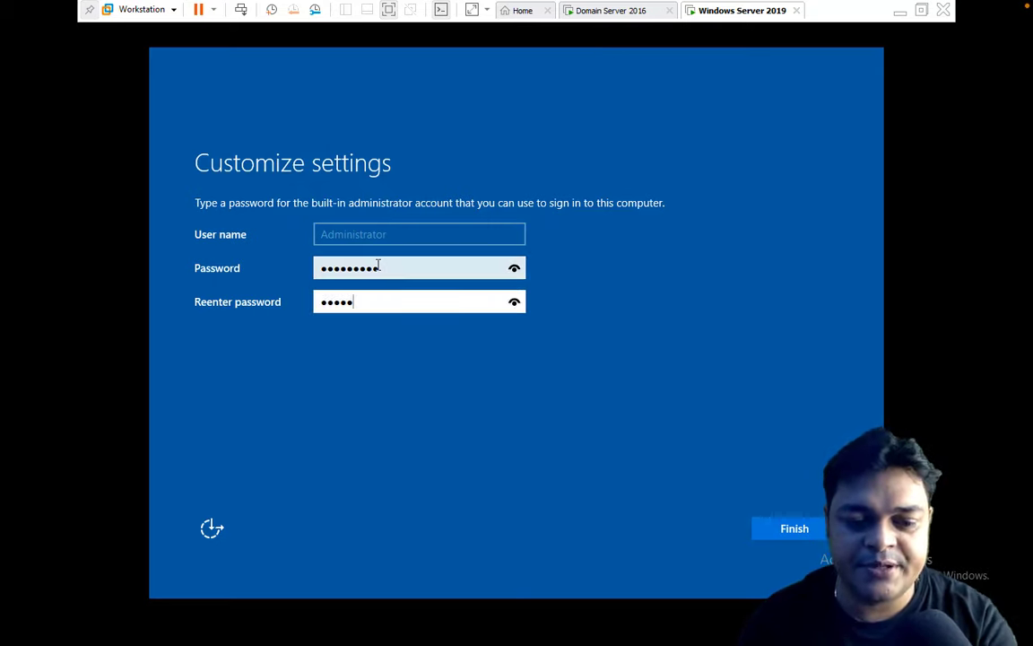
type("••")
key("Return")
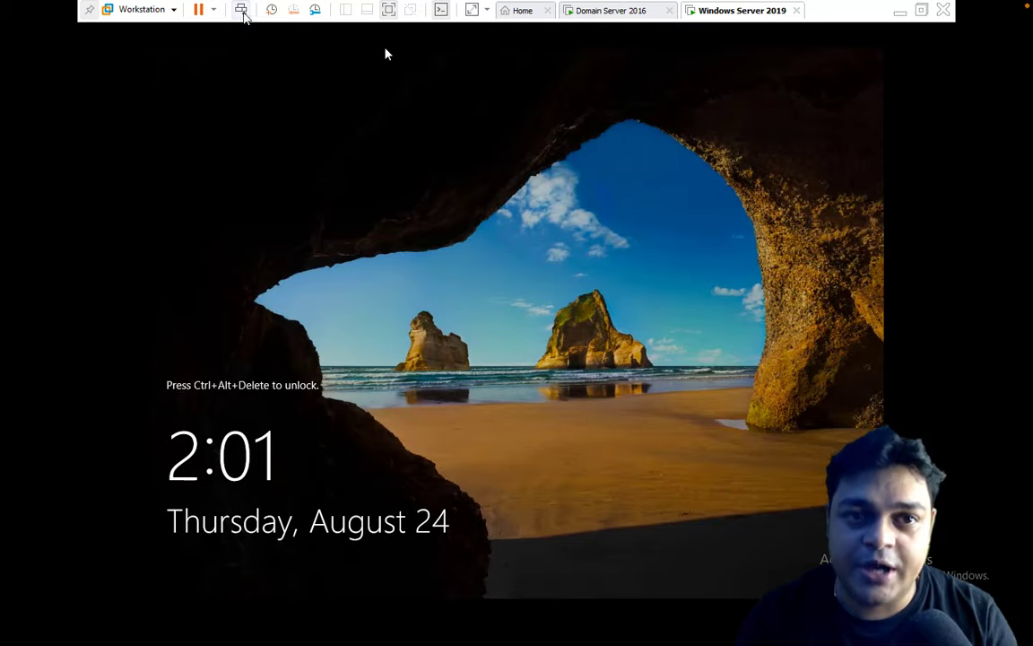
Unlock Windows Server 2019 and sign in as Administrator with the account password.
left_click(242, 11)
left_click(487, 383)
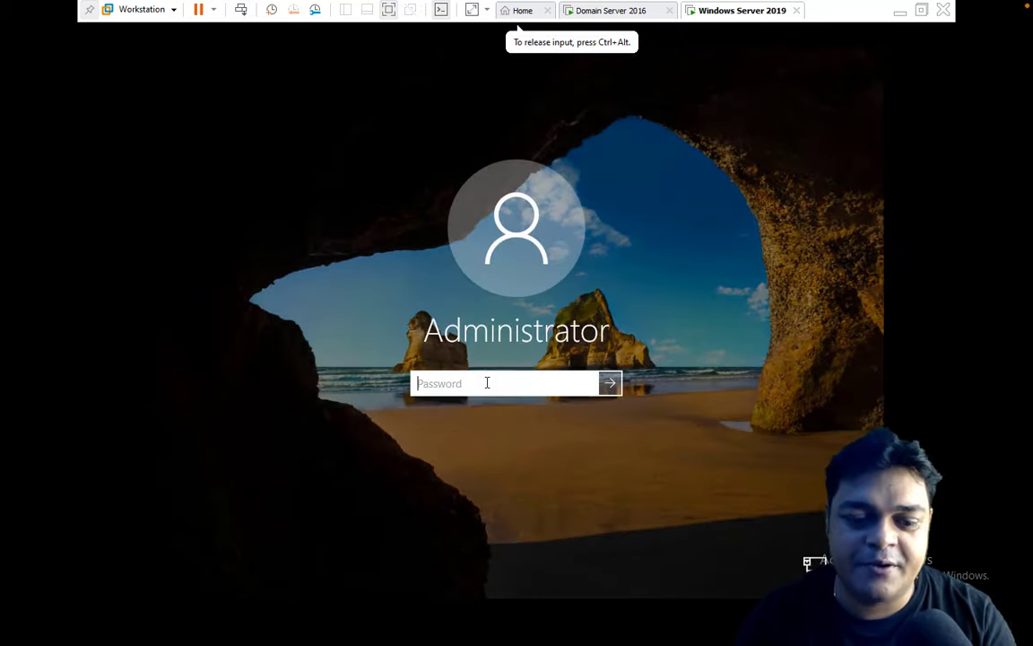
type("••••")
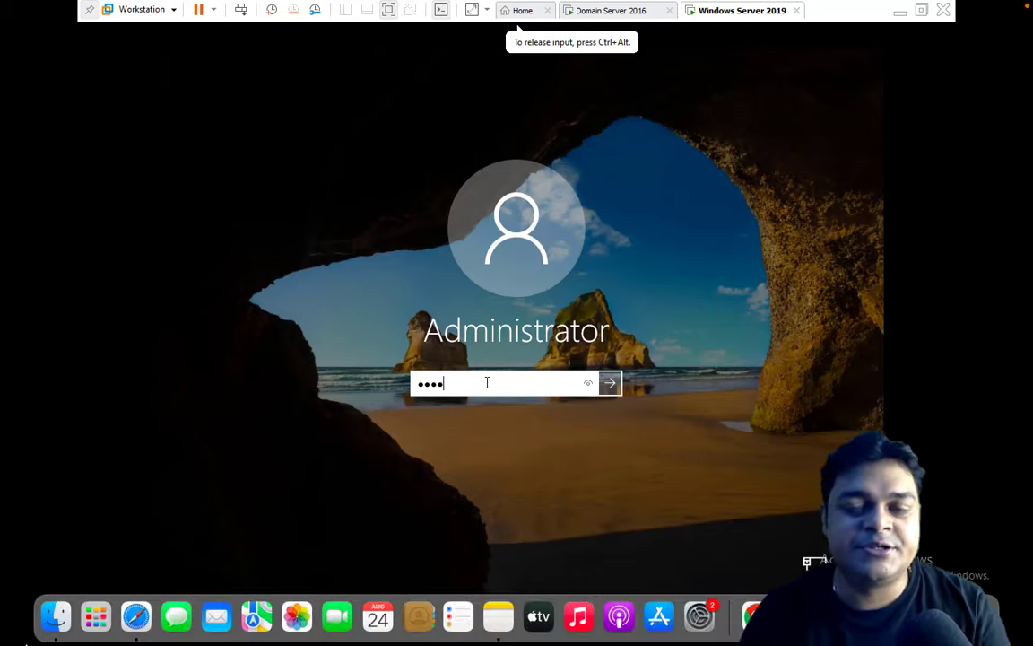
key("Return")
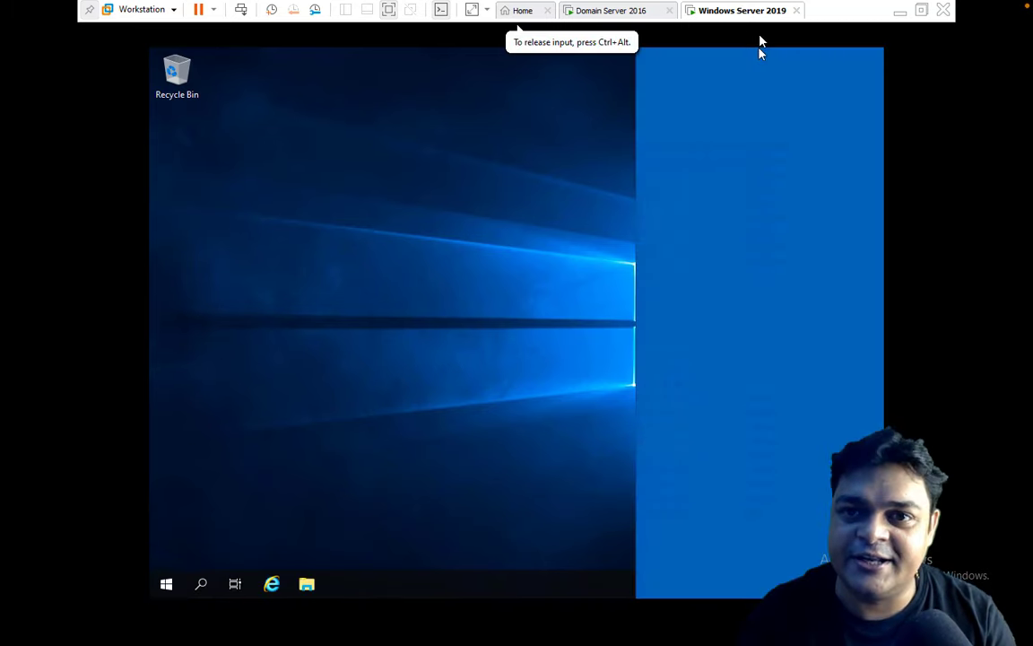
Allow network discovery and mount the VMware Tools installer on the Windows Server 2019 machine.
left_click(746, 318)
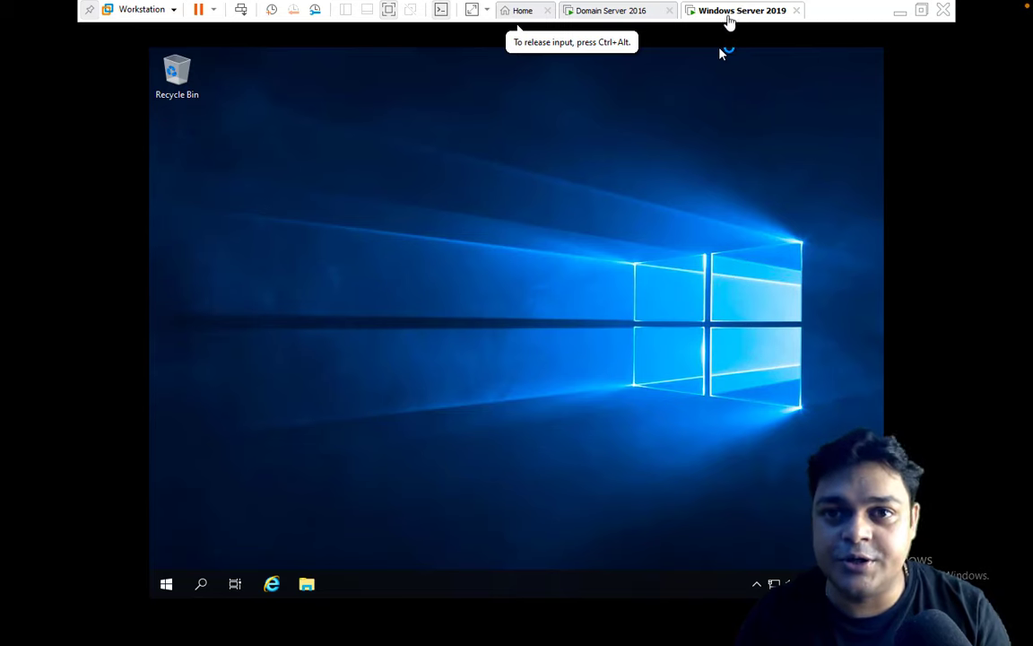
right_click(730, 16)
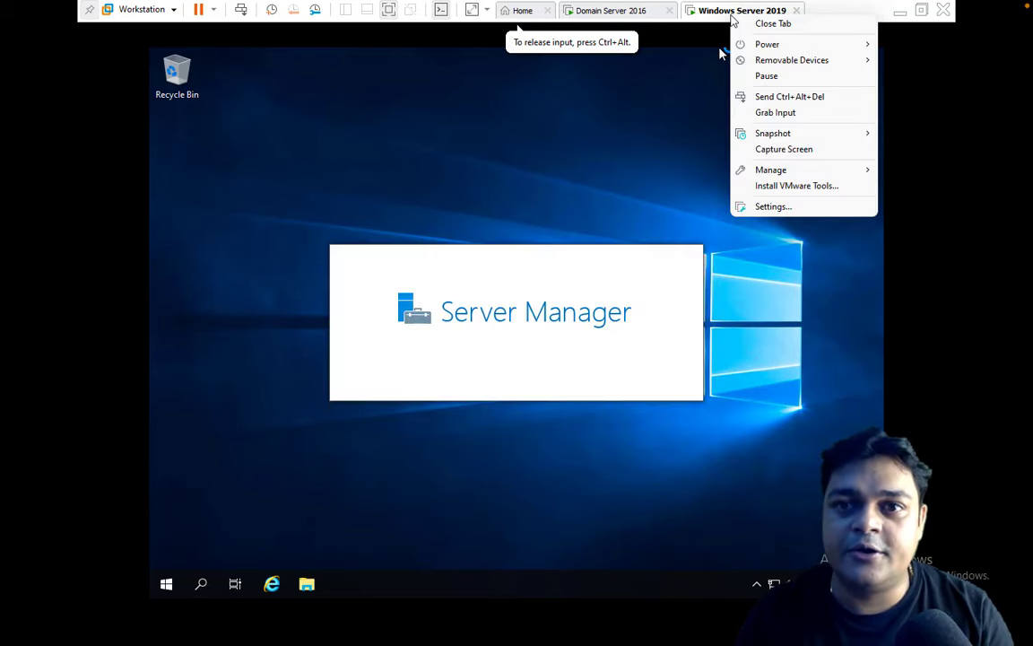
left_click(776, 186)
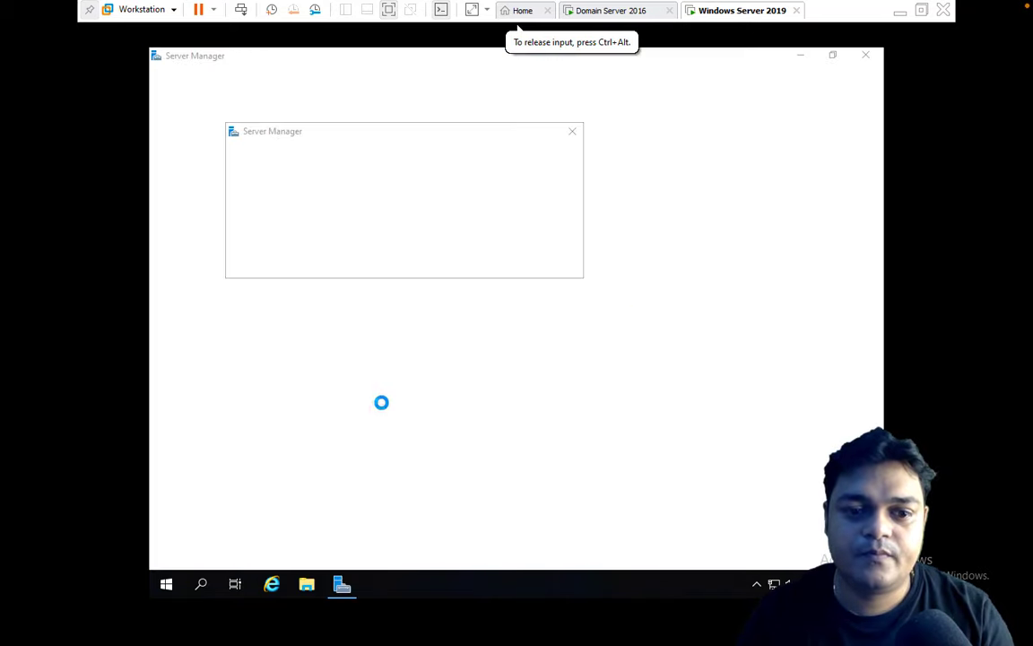
Dismiss the Admin Center notice and run the VMware Tools installer from the DVD drive in This PC.
left_click(572, 132)
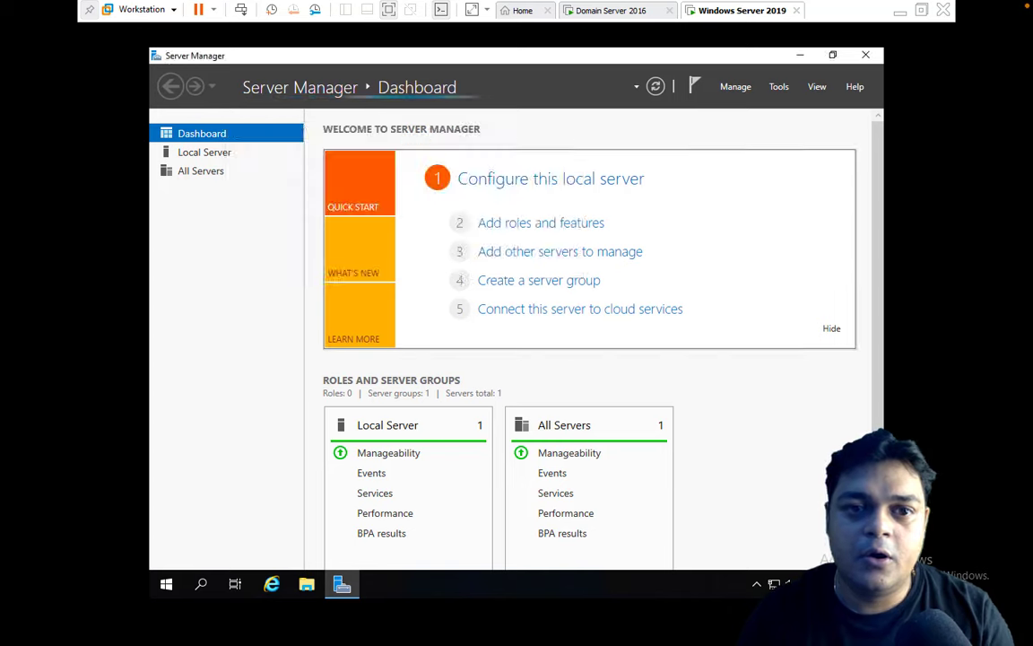
left_click(307, 584)
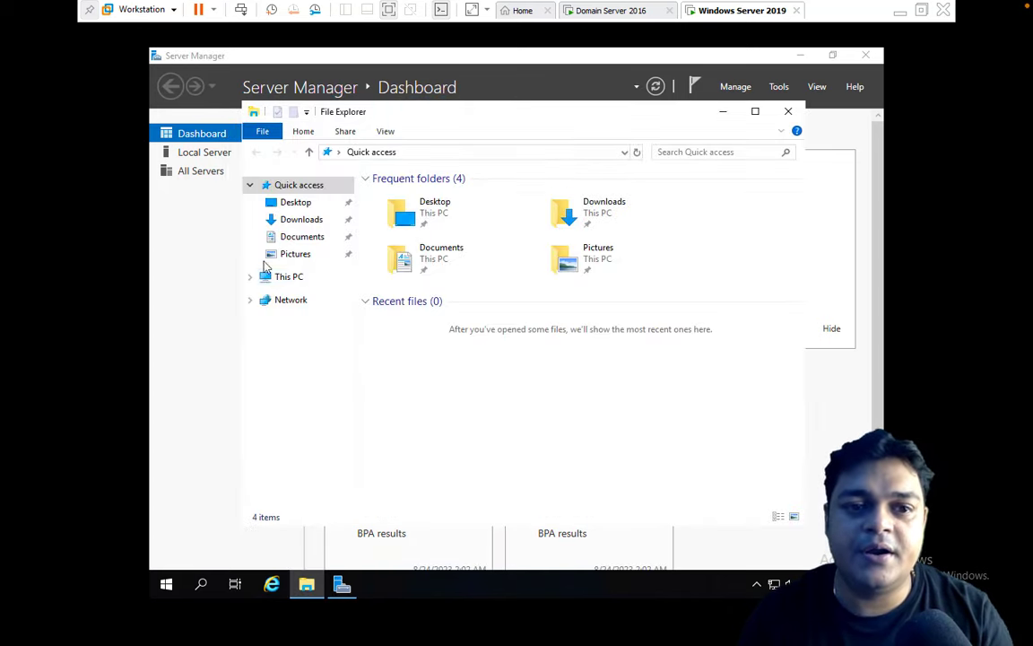
left_click(279, 276)
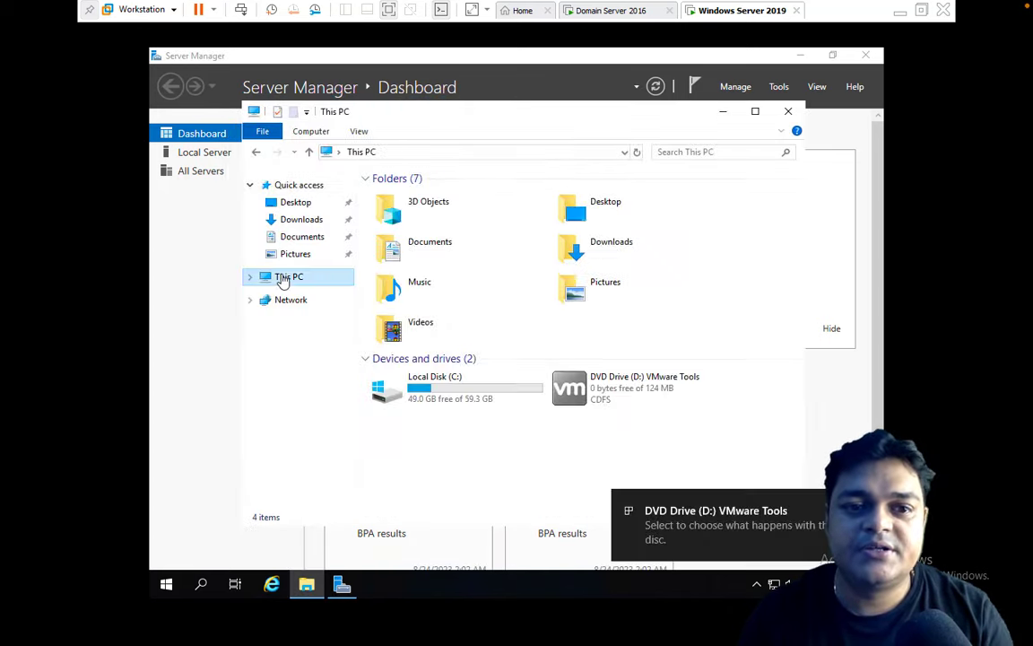
left_click(618, 399)
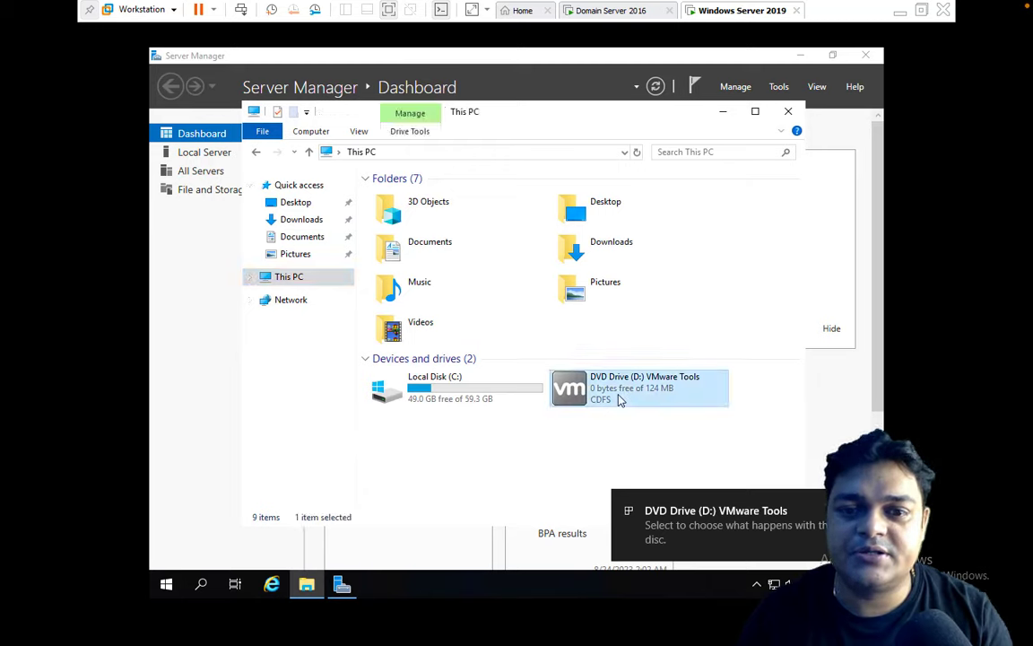
right_click(618, 399)
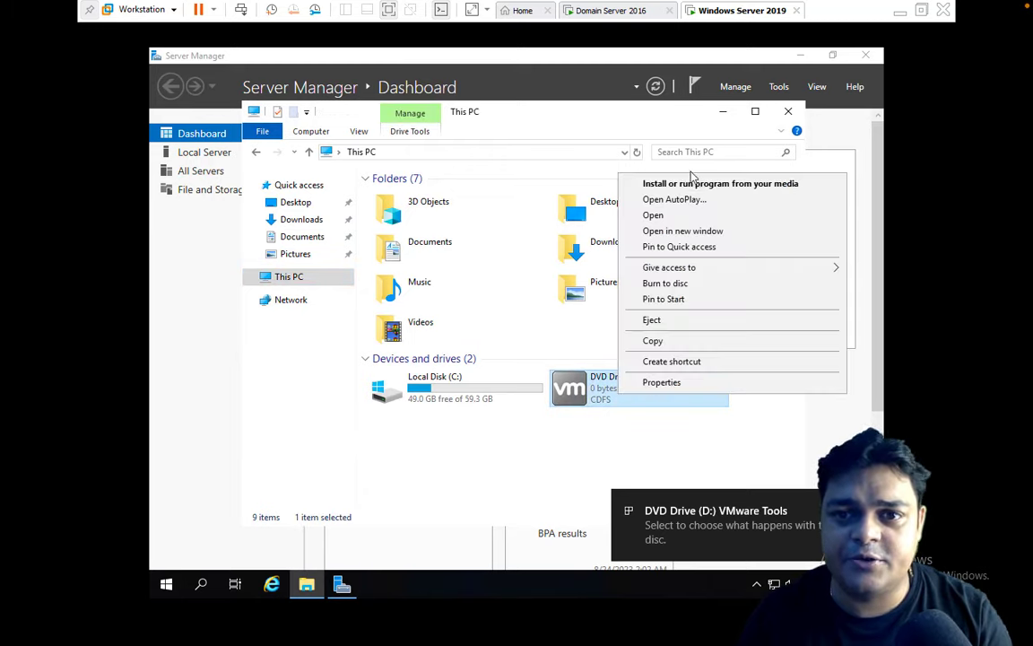
left_click(691, 183)
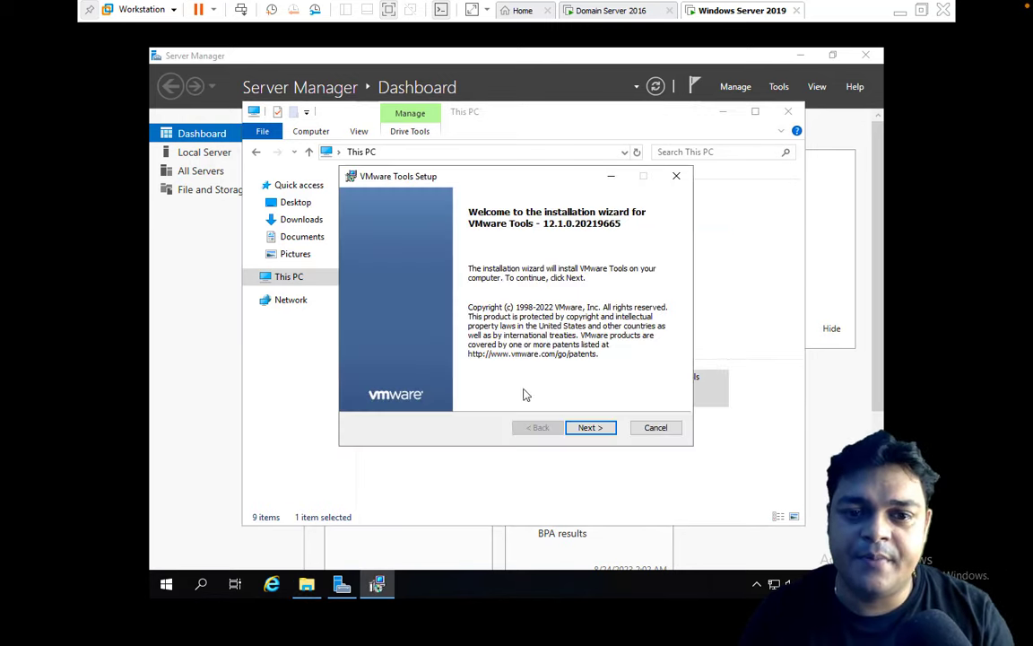
Install VMware Tools with typical setup, restart the guest, and minimise to the host desktop.
left_click(589, 428)
left_click(589, 429)
left_click(579, 428)
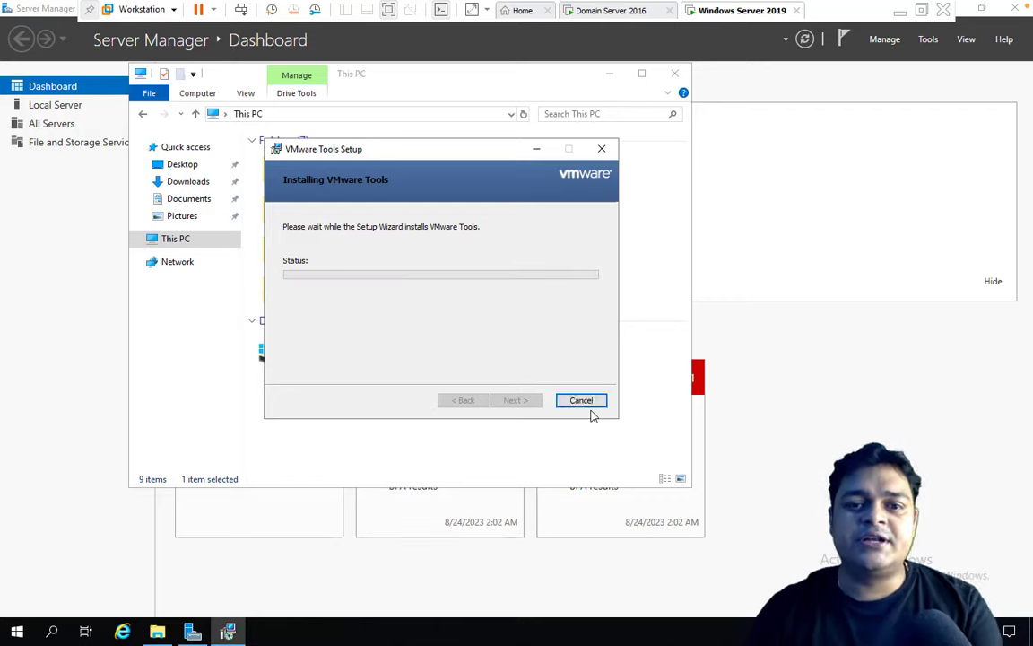
left_click(516, 401)
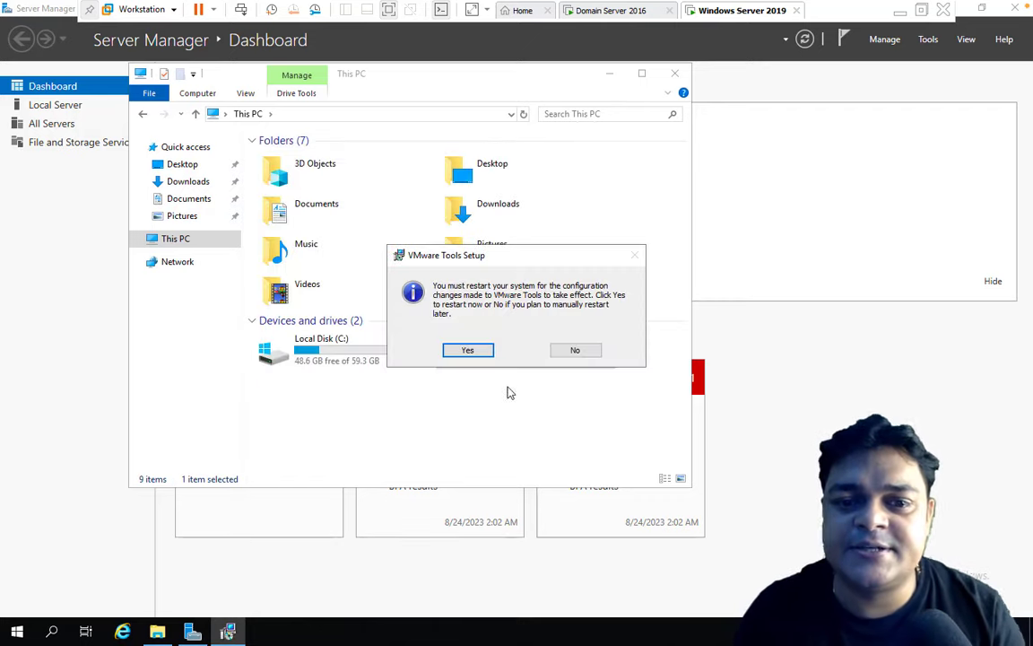
left_click(461, 351)
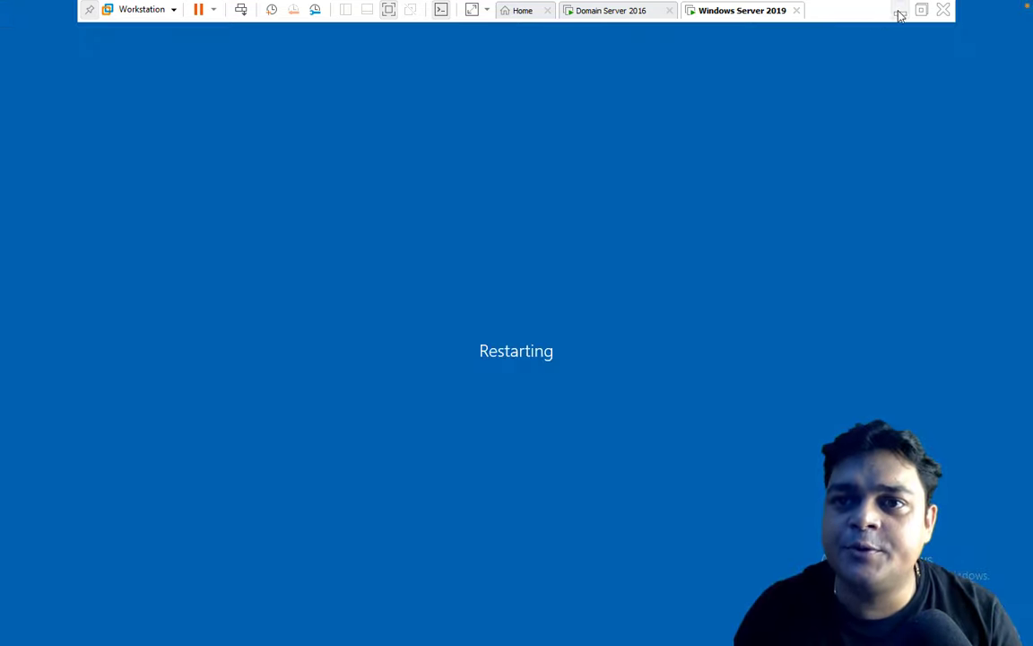
left_click(899, 13)
Launch mspaint maximised and draw two monitor rectangles, the right one in dark red.
key("super+r")
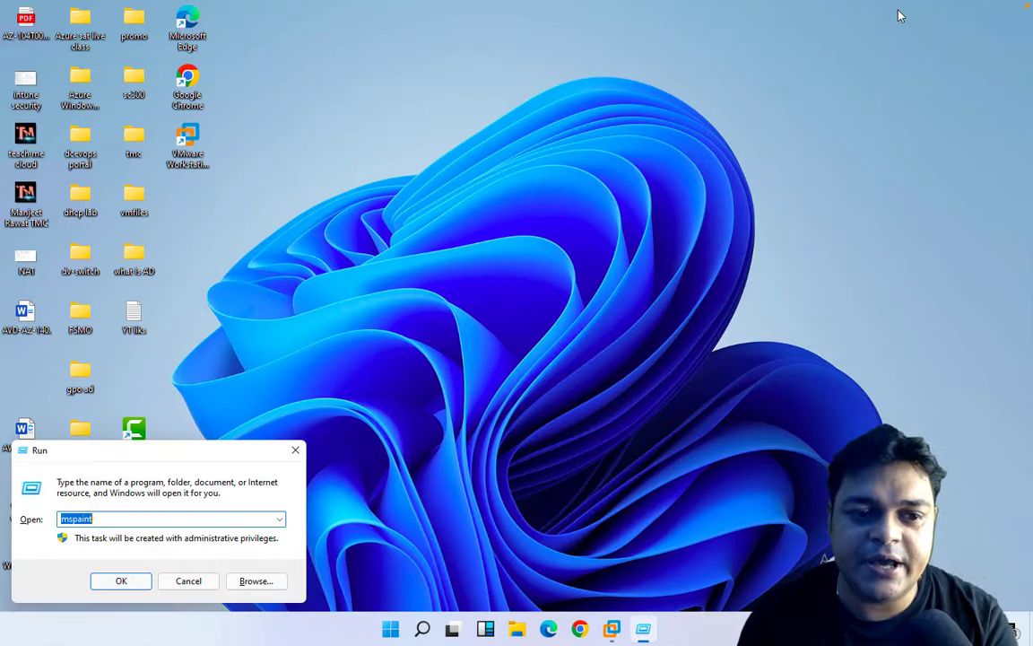
key("Return")
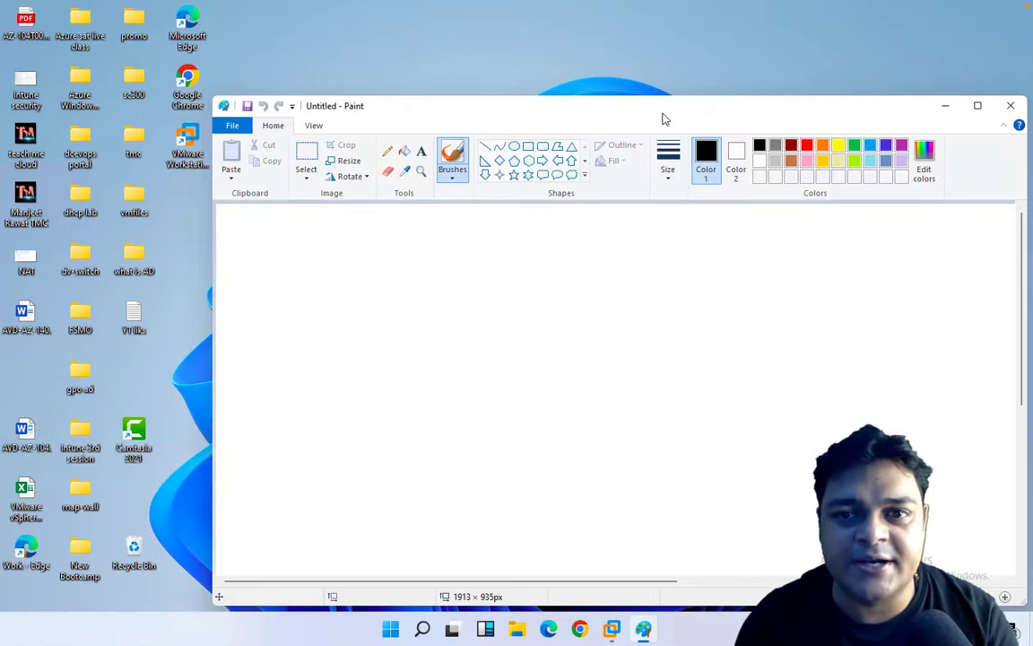
double_click(665, 108)
left_click(316, 45)
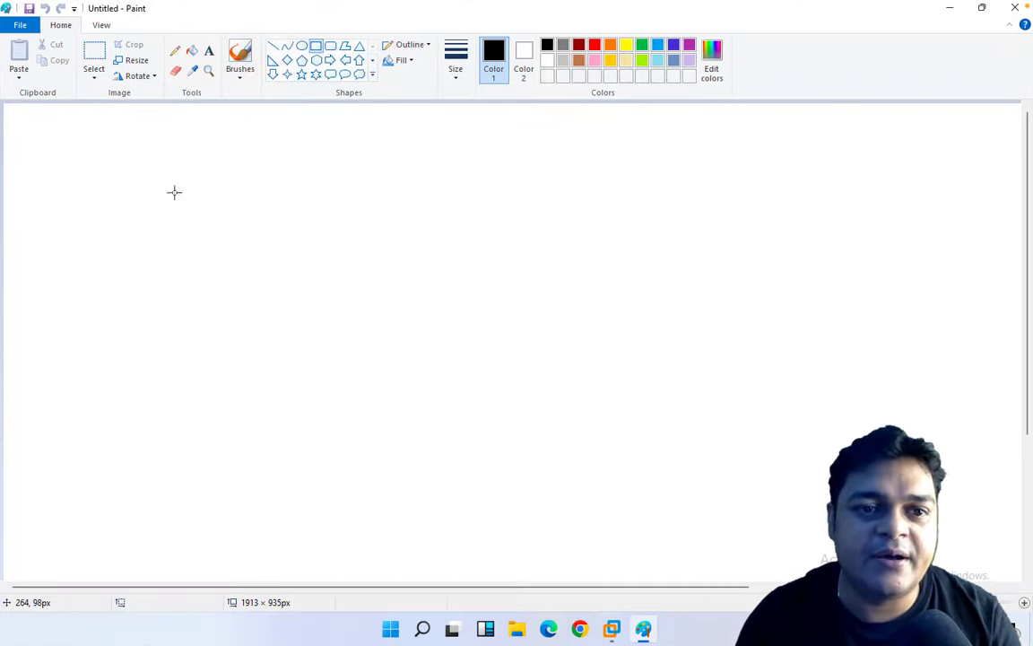
left_click_drag(126, 235, 148, 268)
mouse_move(199, 306)
left_mouse_down()
mouse_move(254, 339)
mouse_move(166, 337)
left_mouse_up()
left_click(311, 332)
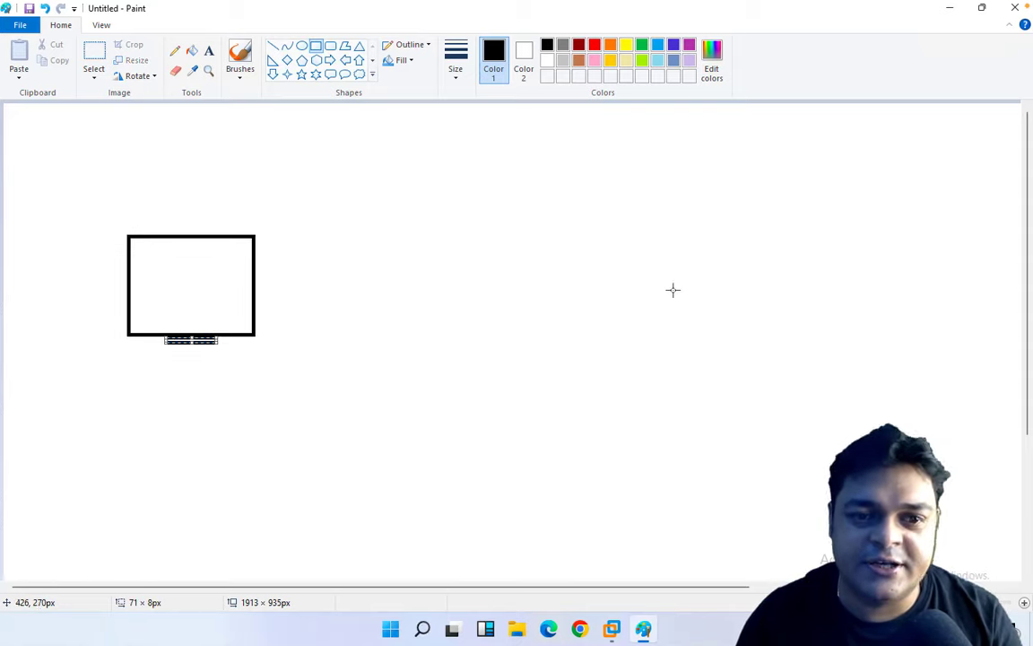
mouse_move(676, 236)
left_mouse_down()
mouse_move(745, 327)
mouse_move(807, 339)
mouse_move(716, 338)
left_mouse_up()
left_click(578, 44)
left_click(758, 348)
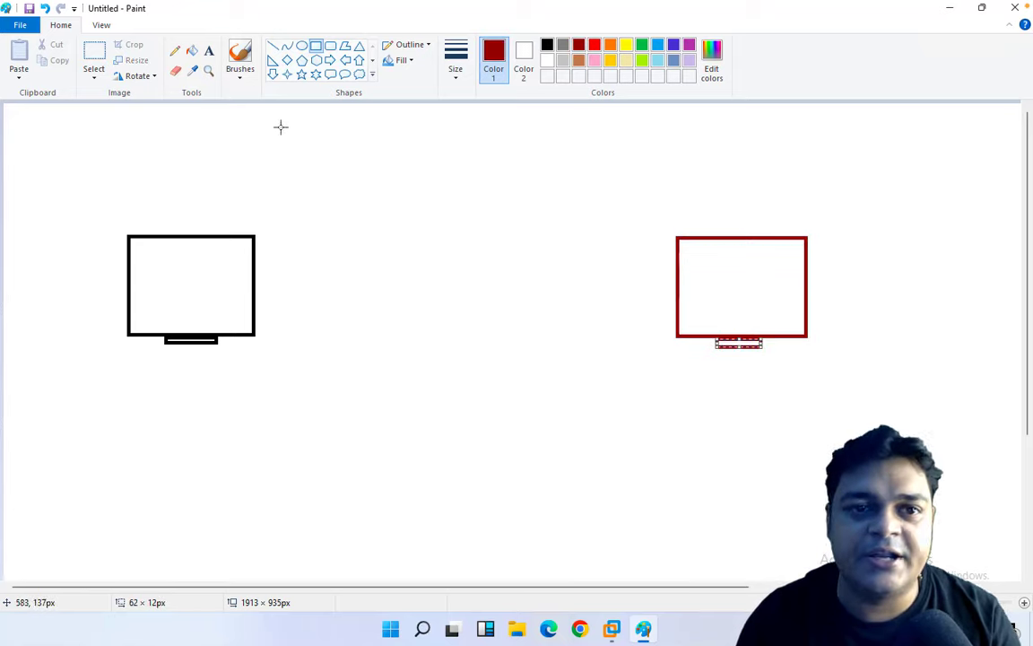
Label the left monitor 'Server 2016' and 'Cloud.com' on two lines.
left_click(209, 50)
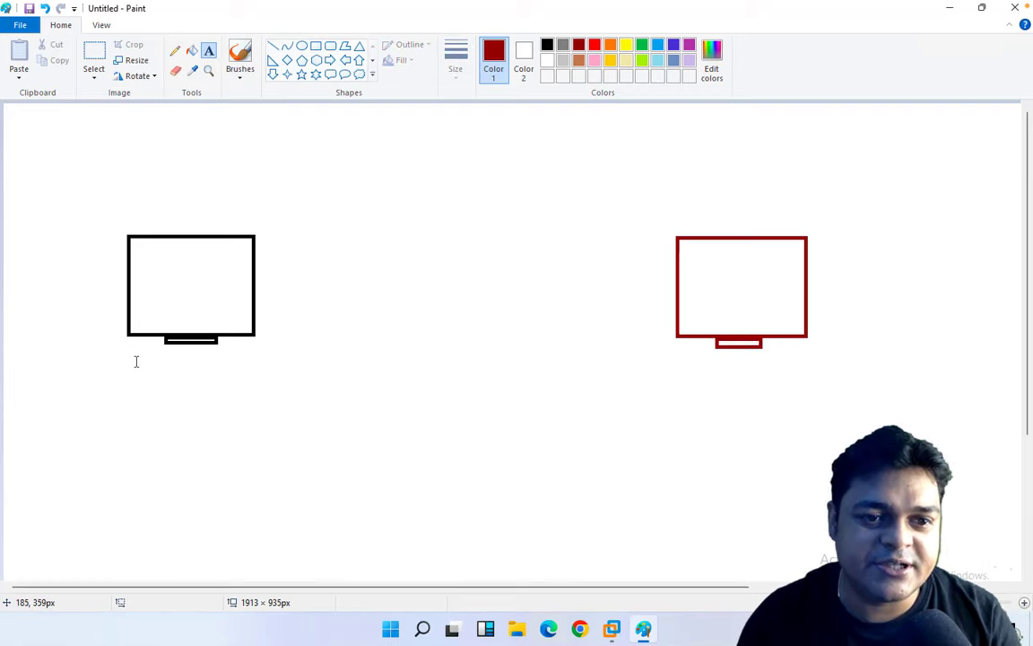
left_click_drag(135, 360, 301, 437)
type("Server")
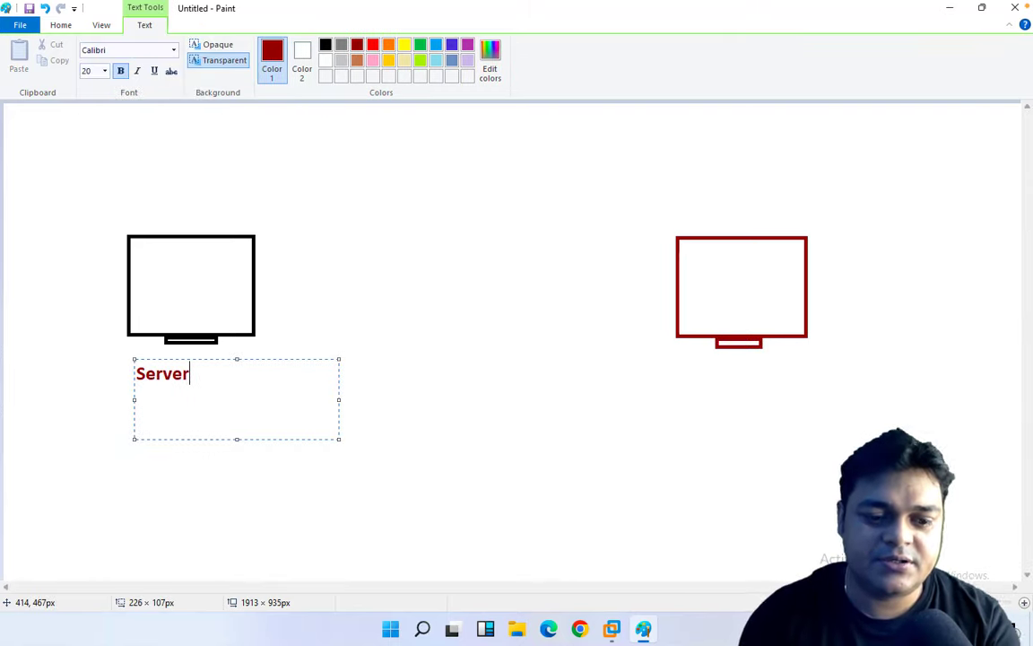
type(" 2016")
key("Return")
type("C")
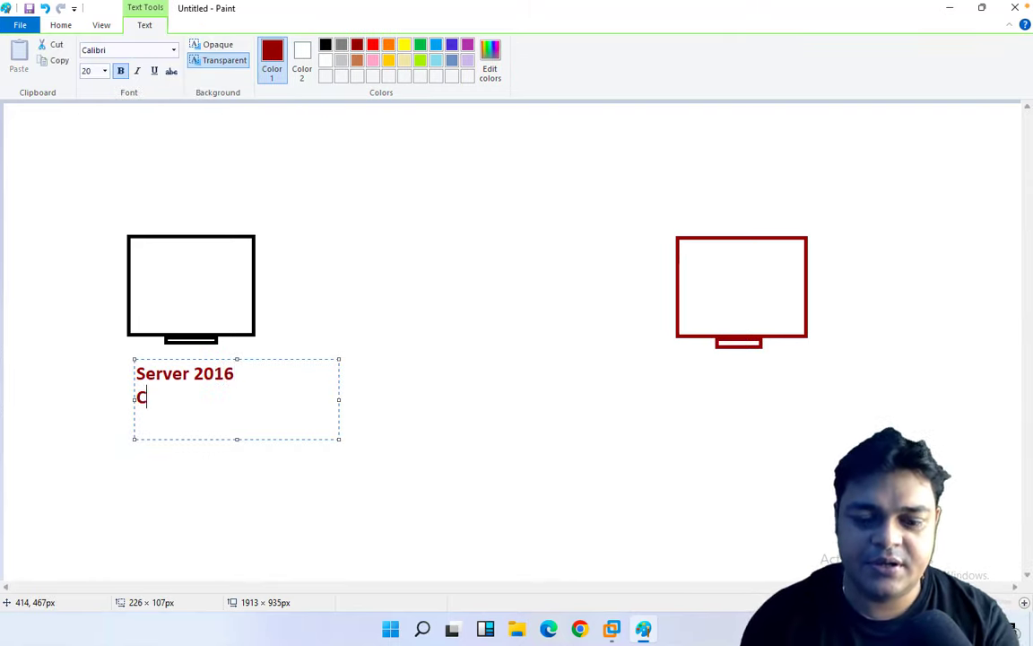
type("loud.com")
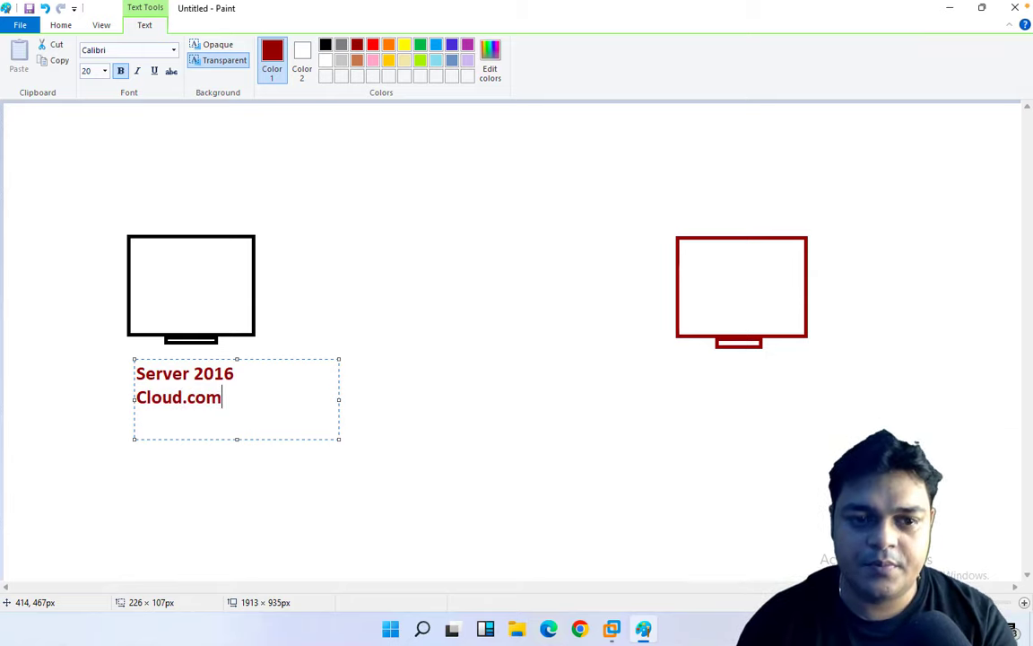
key("Return")
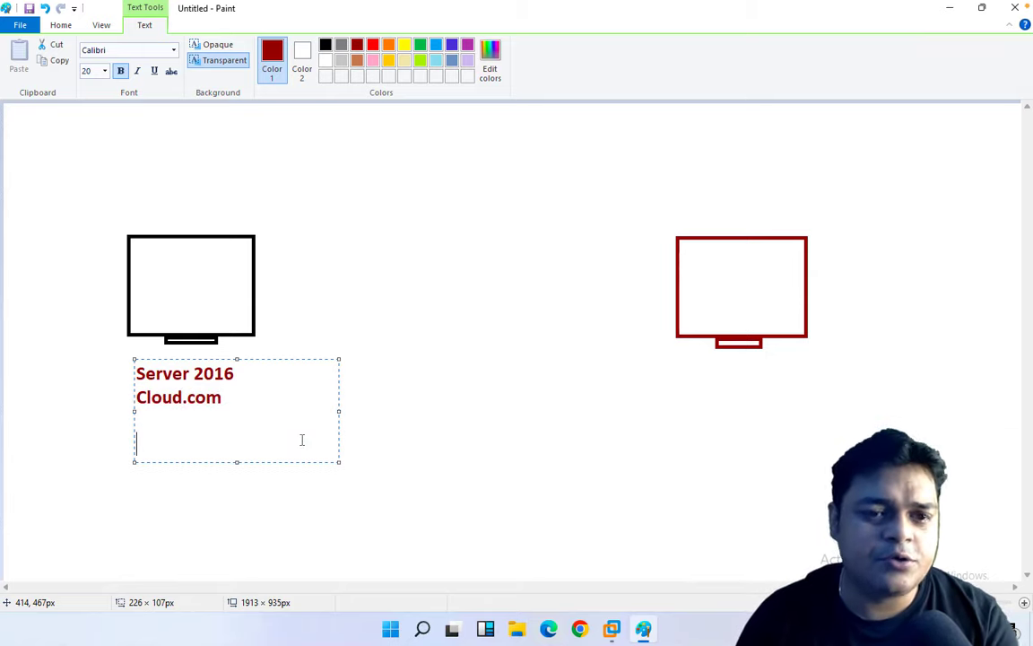
left_click(673, 401)
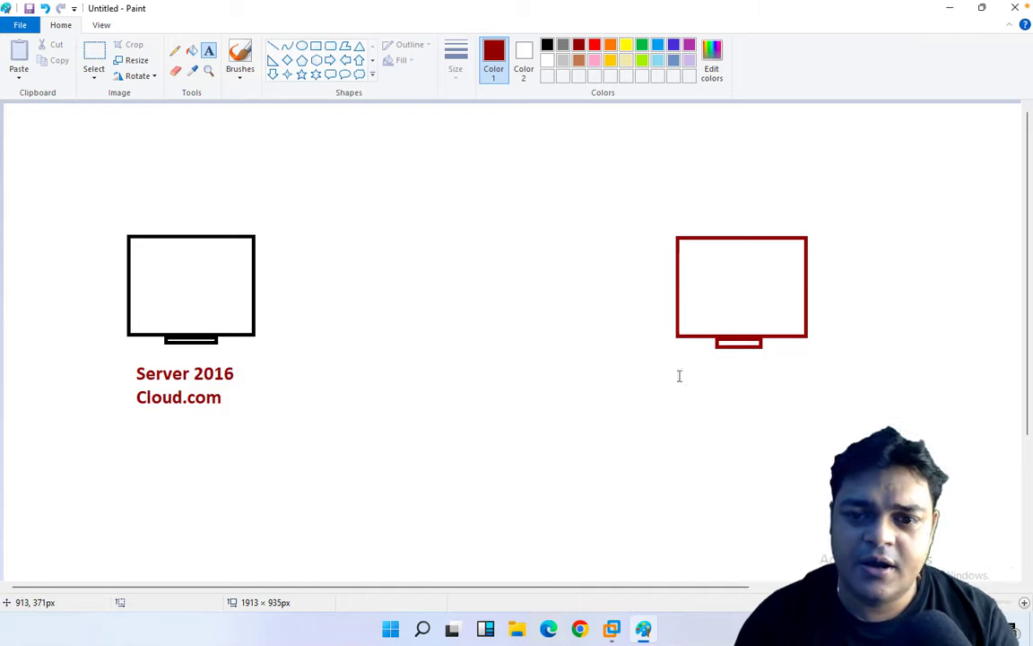
Label the right monitor 'Server 2019', correcting the typo and centring the text box.
left_click_drag(659, 369, 945, 471)
type("Serv")
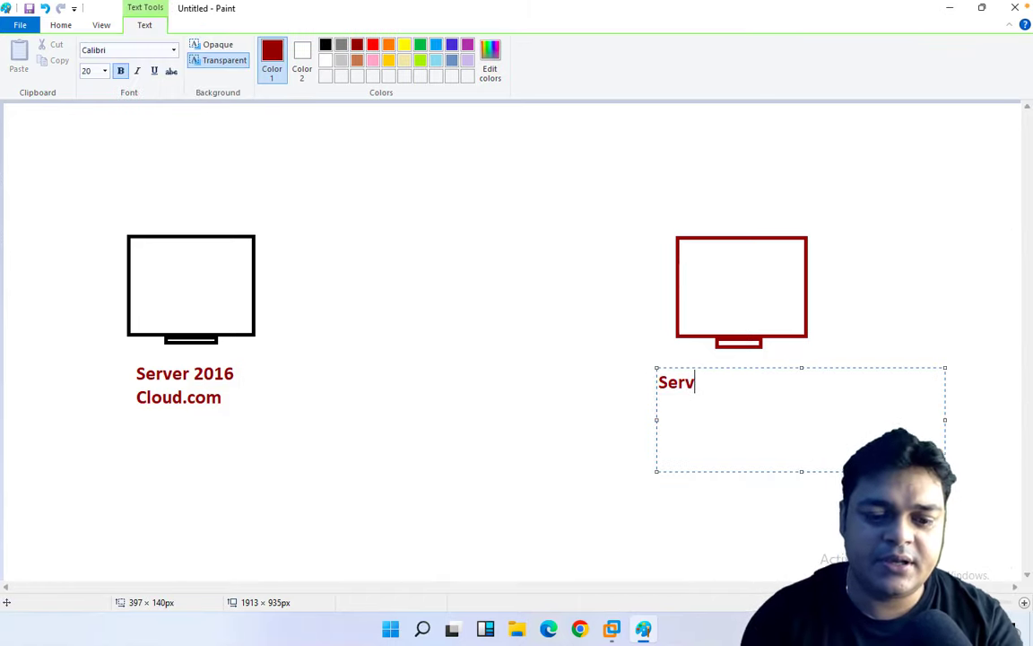
type("er v2019")
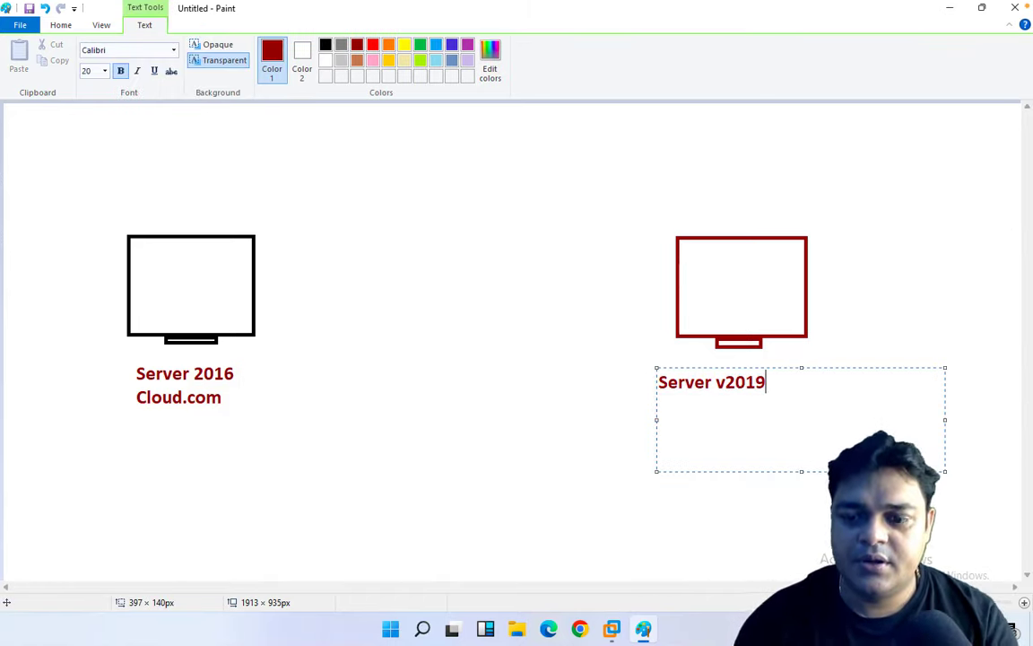
key("BackSpace")
key("BackSpace")
key("BackSpace")
key("BackSpace")
key("BackSpace")
key("BackSpace")
key("BackSpace")
key("BackSpace")
key("BackSpace")
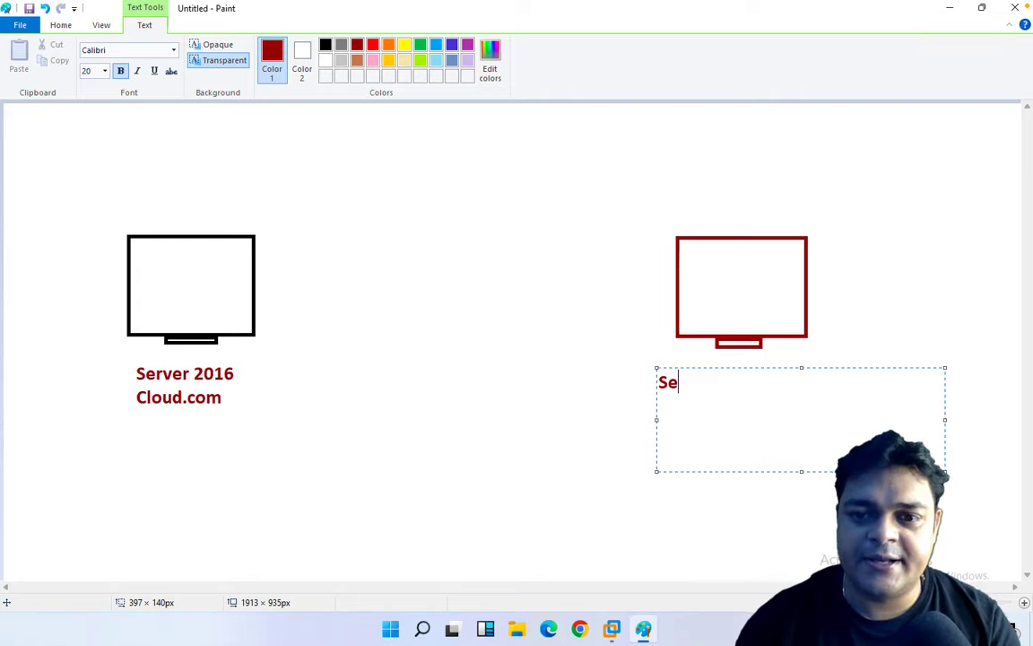
key("BackSpace")
type("Server")
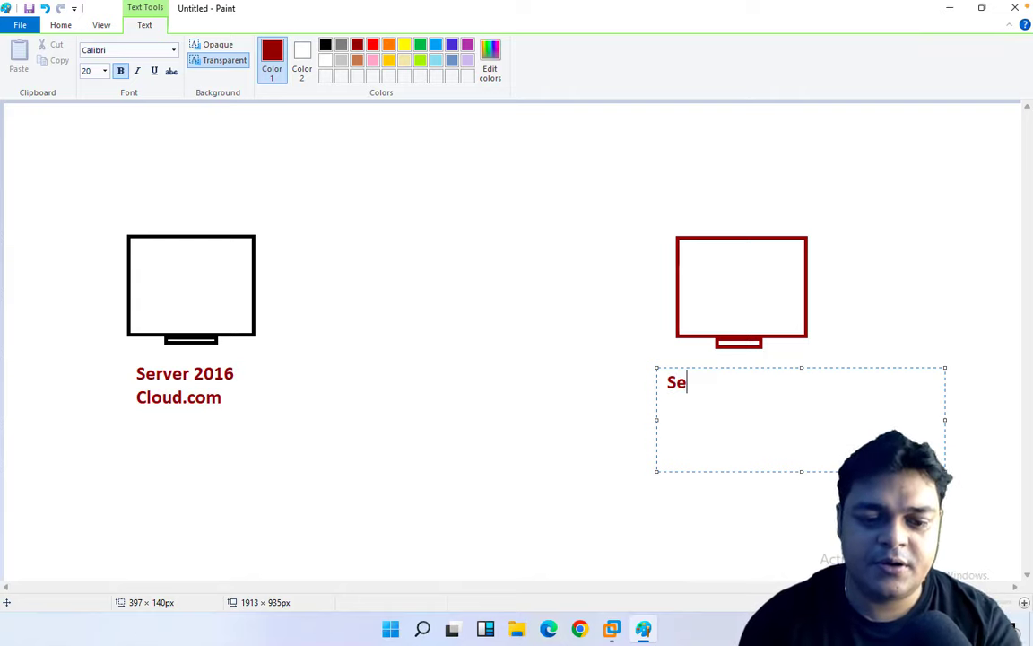
type(" 2019")
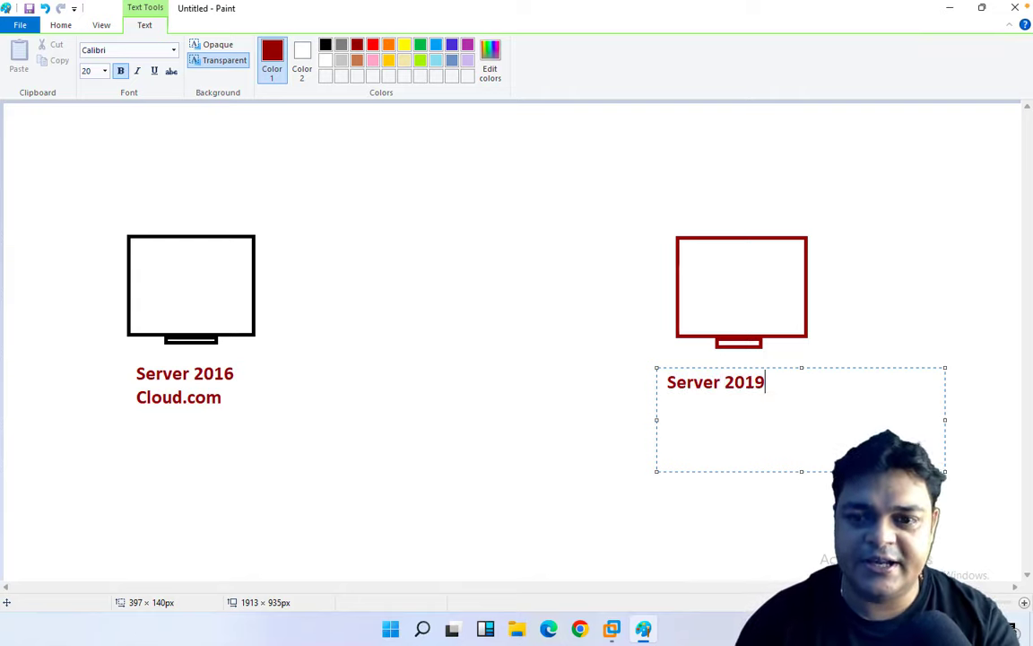
key("Return")
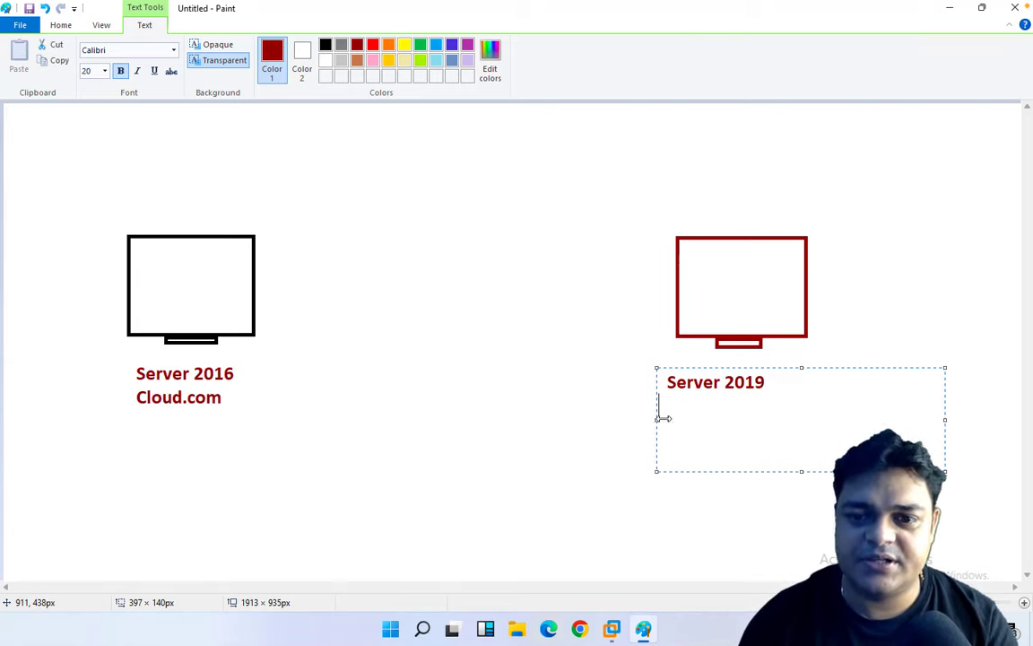
left_click_drag(662, 418, 694, 417)
left_click(427, 405)
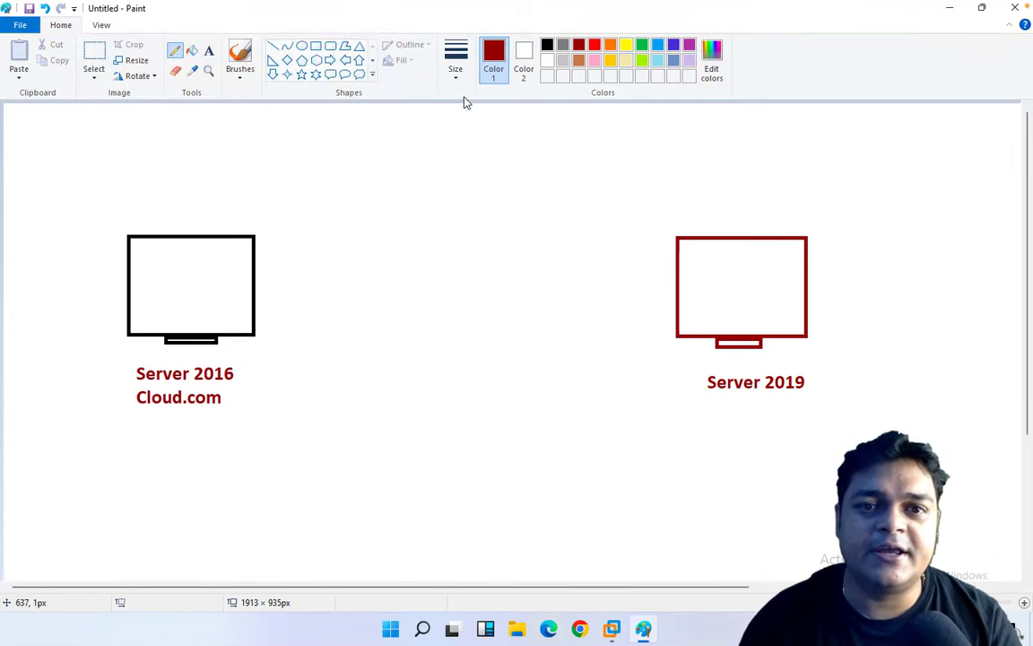
Draw a thick curved arrow from the left monitor to the right, then place a large text box below.
left_click(457, 79)
left_click(471, 177)
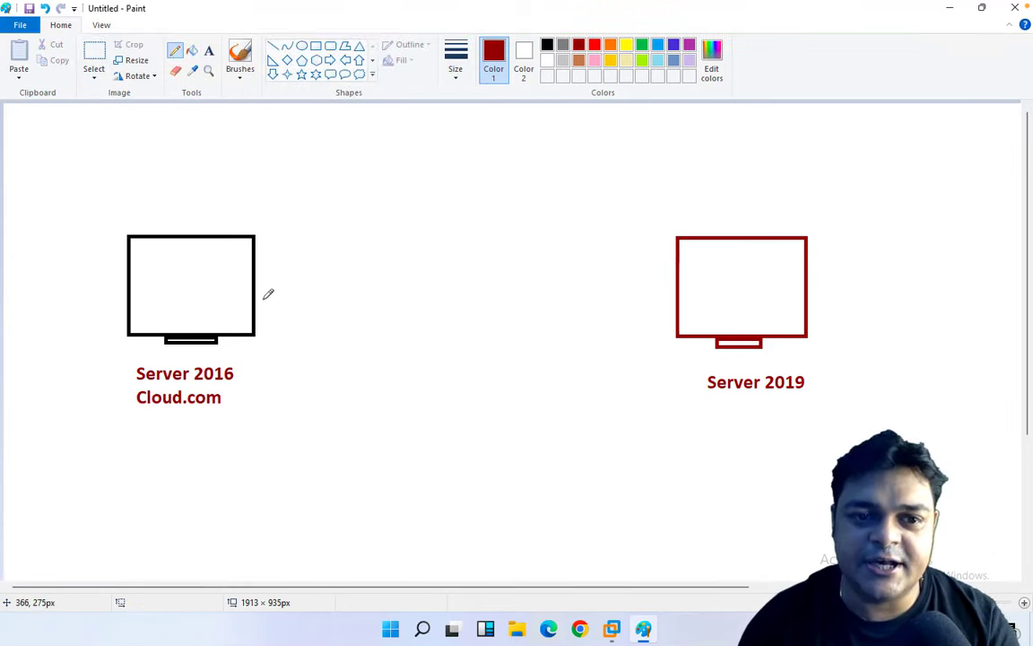
mouse_move(261, 296)
left_mouse_down()
mouse_move(299, 269)
mouse_move(412, 244)
mouse_move(565, 255)
mouse_move(656, 280)
left_mouse_up()
left_click_drag(655, 267, 638, 281)
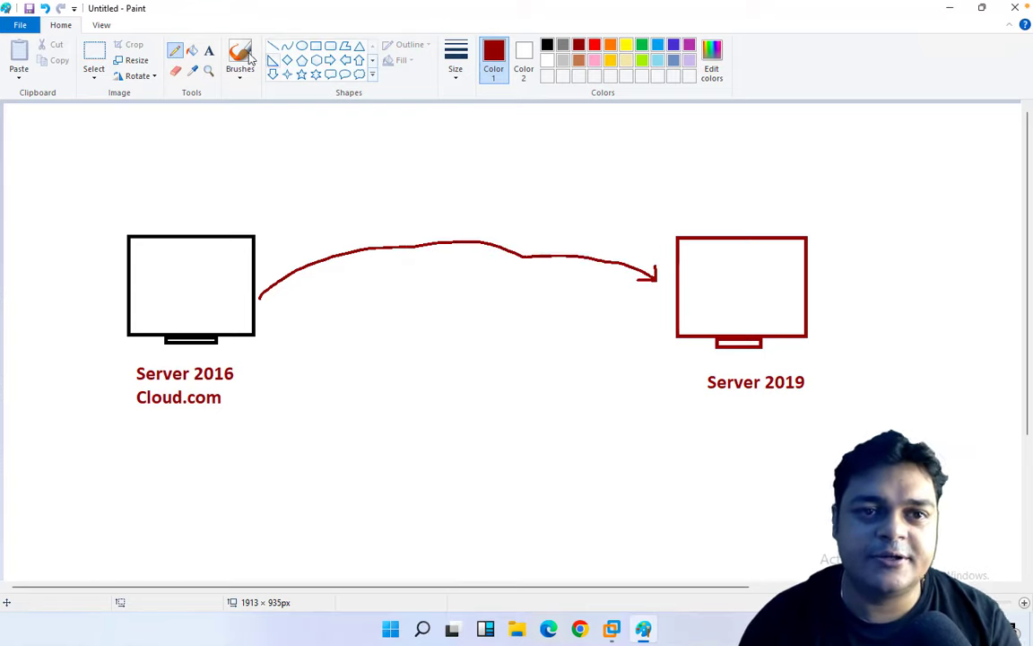
left_click(209, 51)
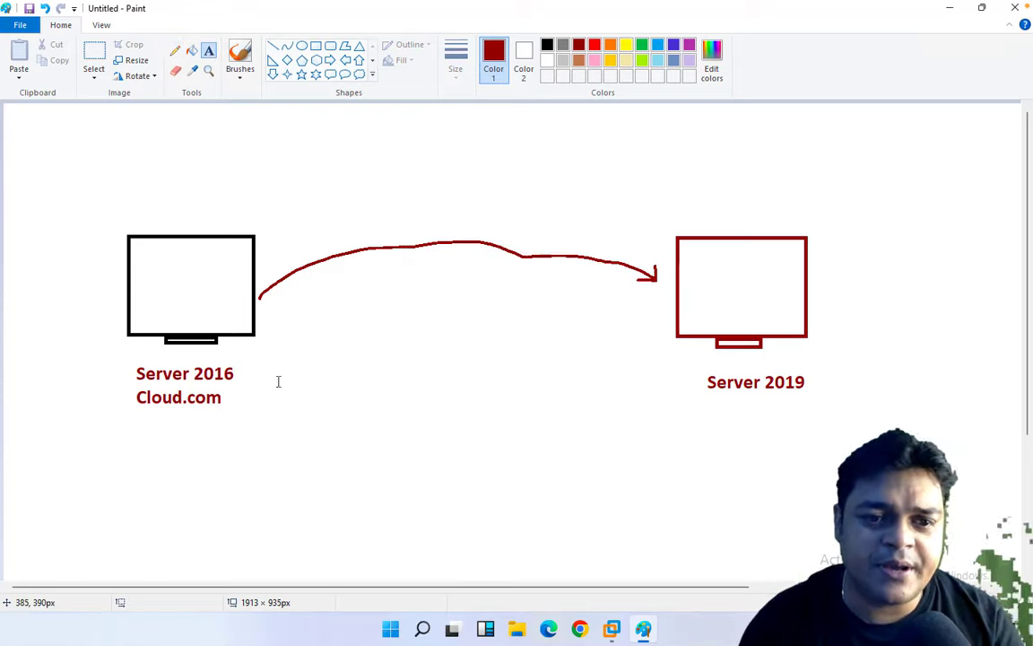
left_click_drag(278, 381, 536, 570)
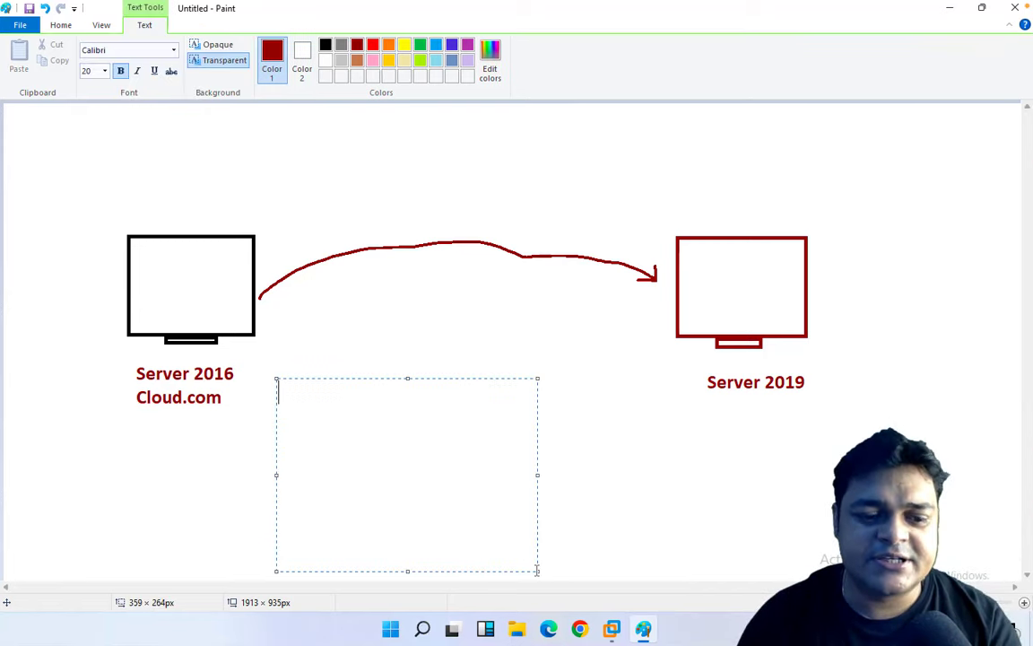
Type the list '1-ISO of Server 2019', '2-Both machine must be connected', '3-Server 2019 Must be member of Server 2016/Domain'.
type("1-IS")
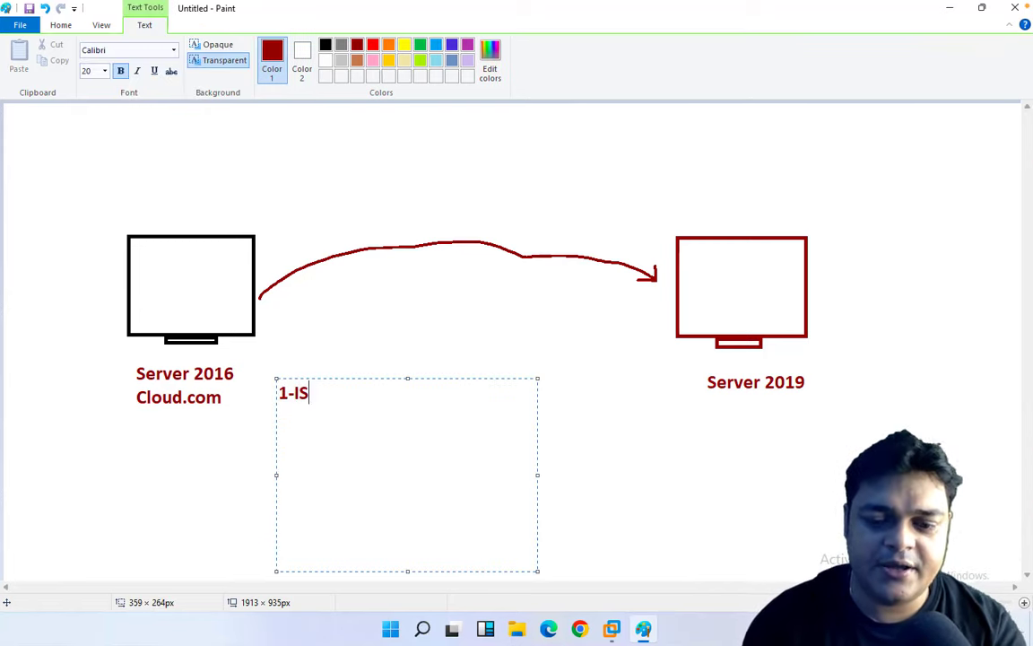
type("O of Ser")
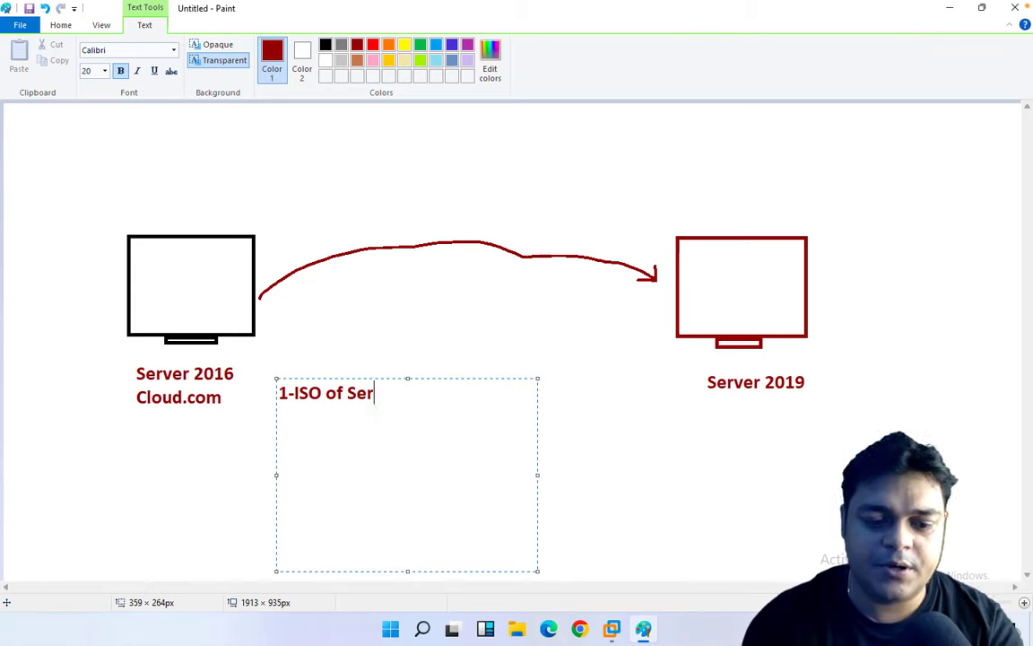
type("ver 201")
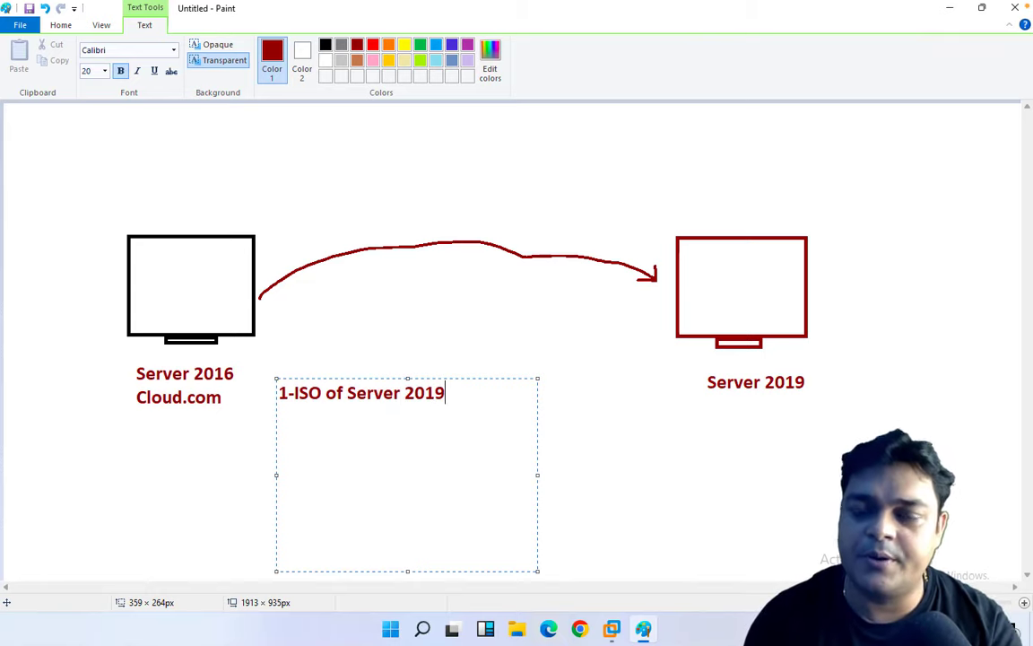
type("9")
key("Return")
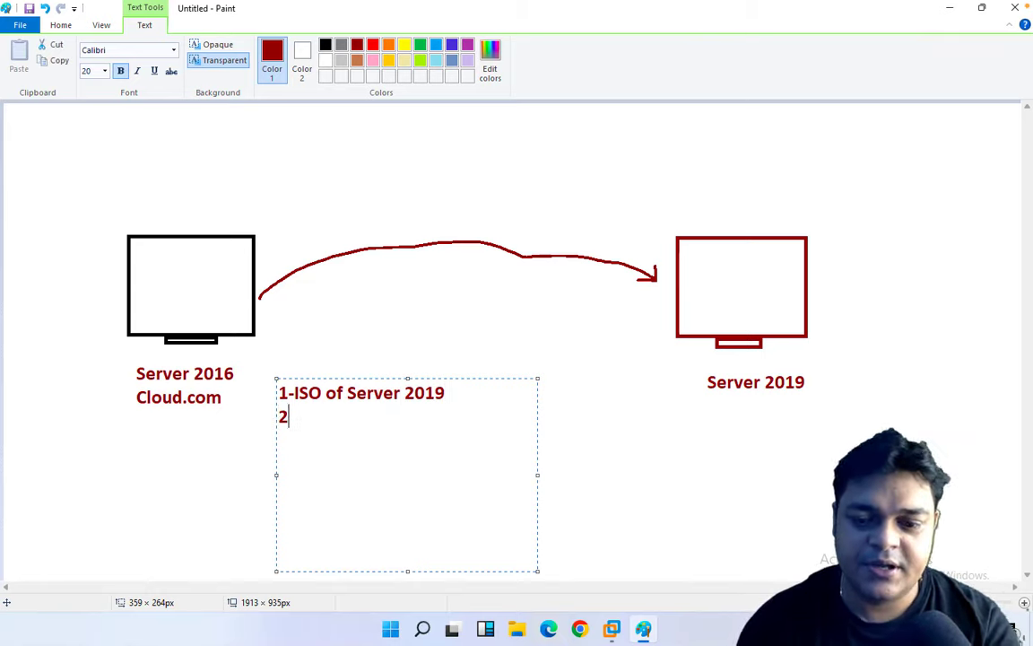
type("2-Both")
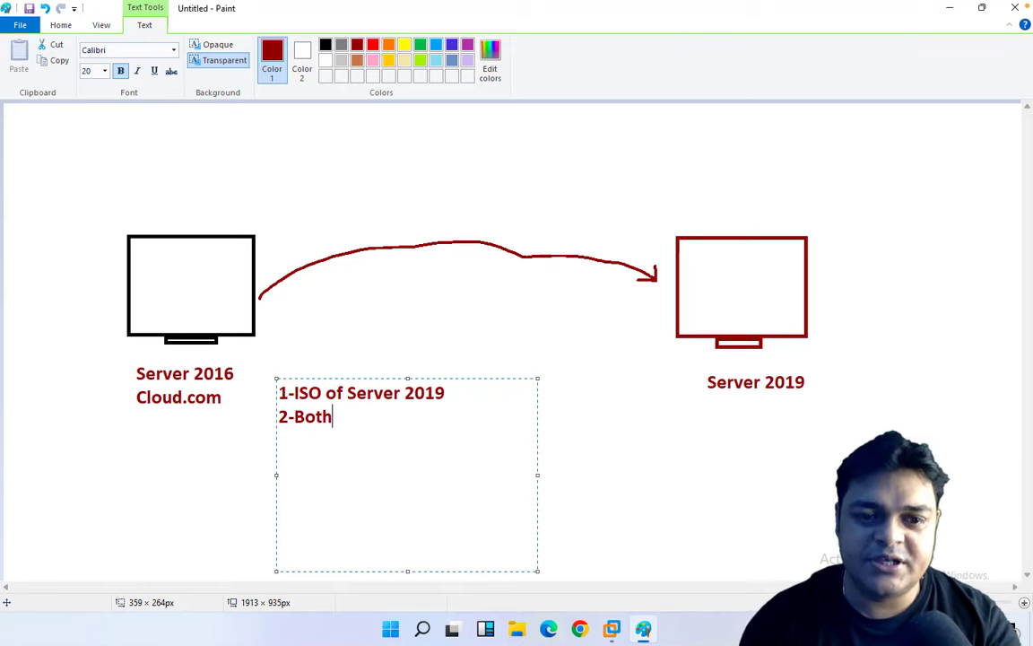
type(" machine ")
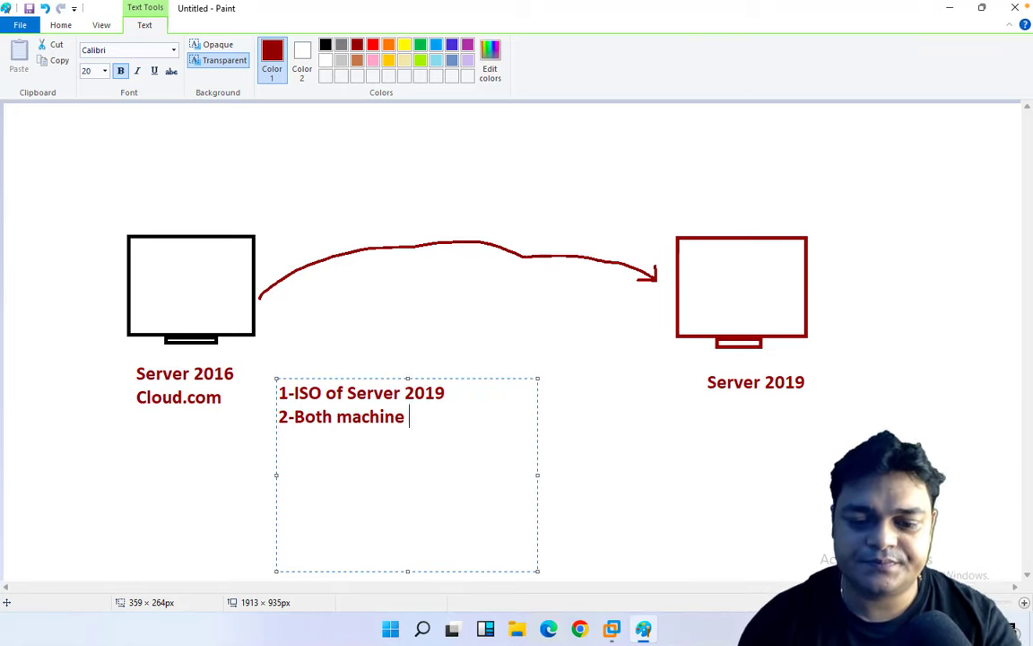
type("must be ")
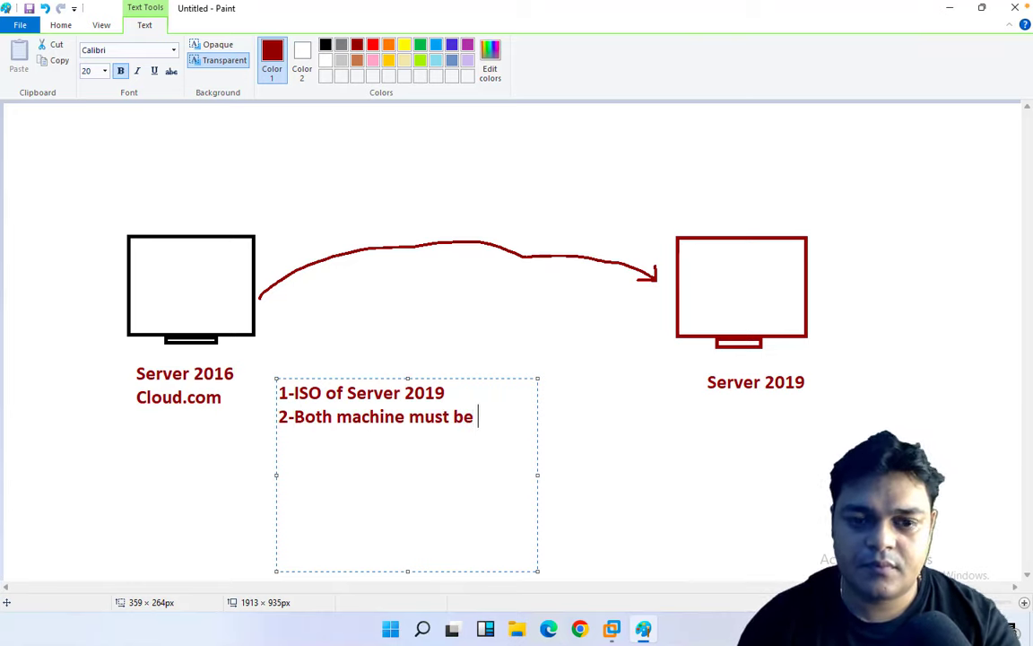
type("connected ")
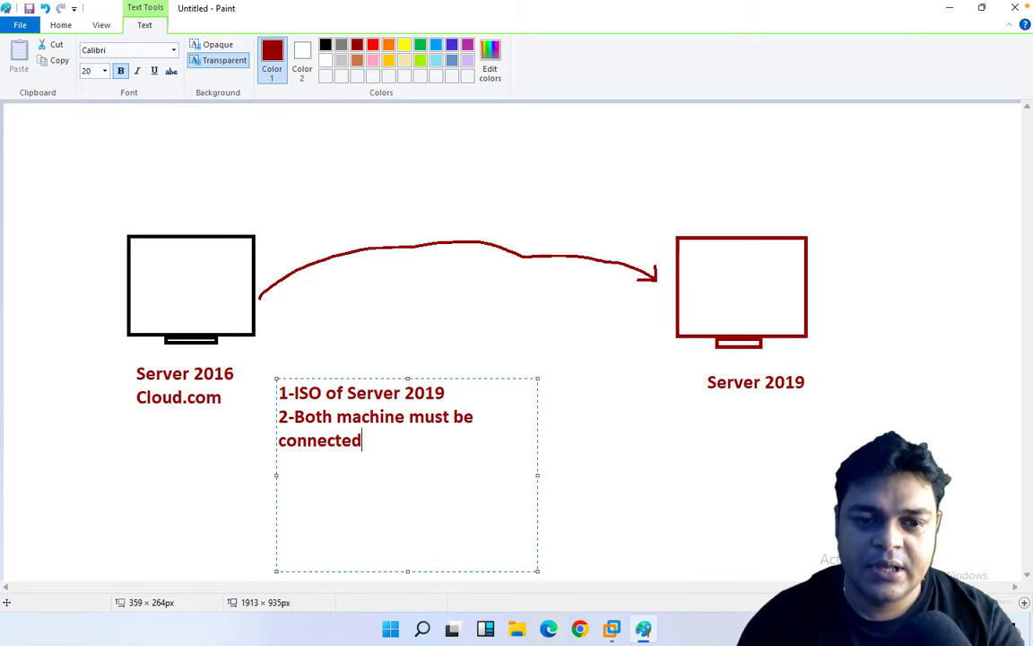
type("3-")
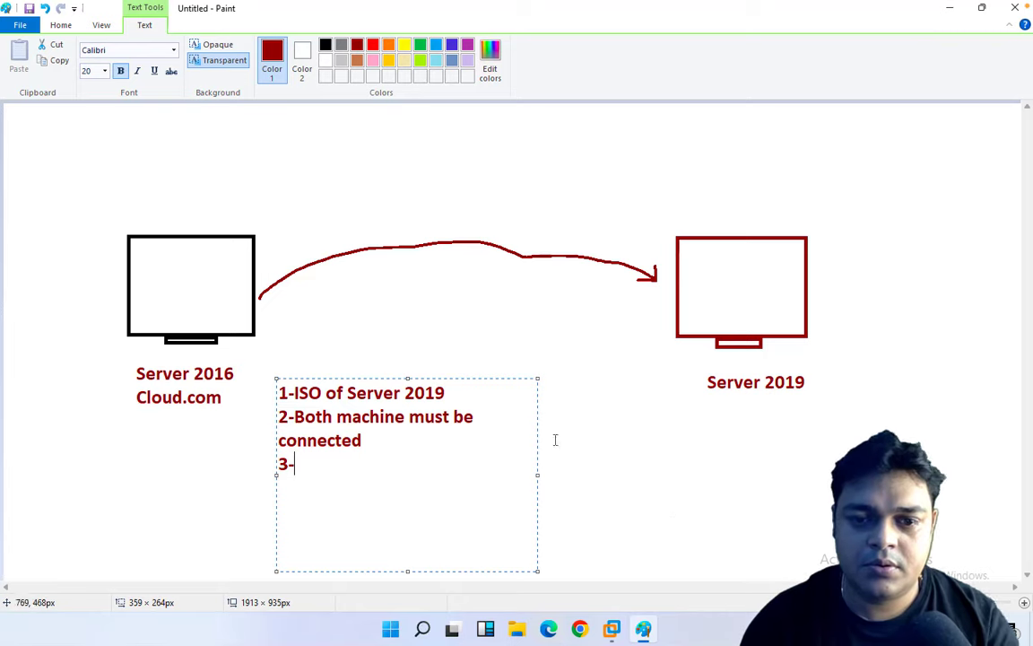
left_click_drag(537, 475, 736, 475)
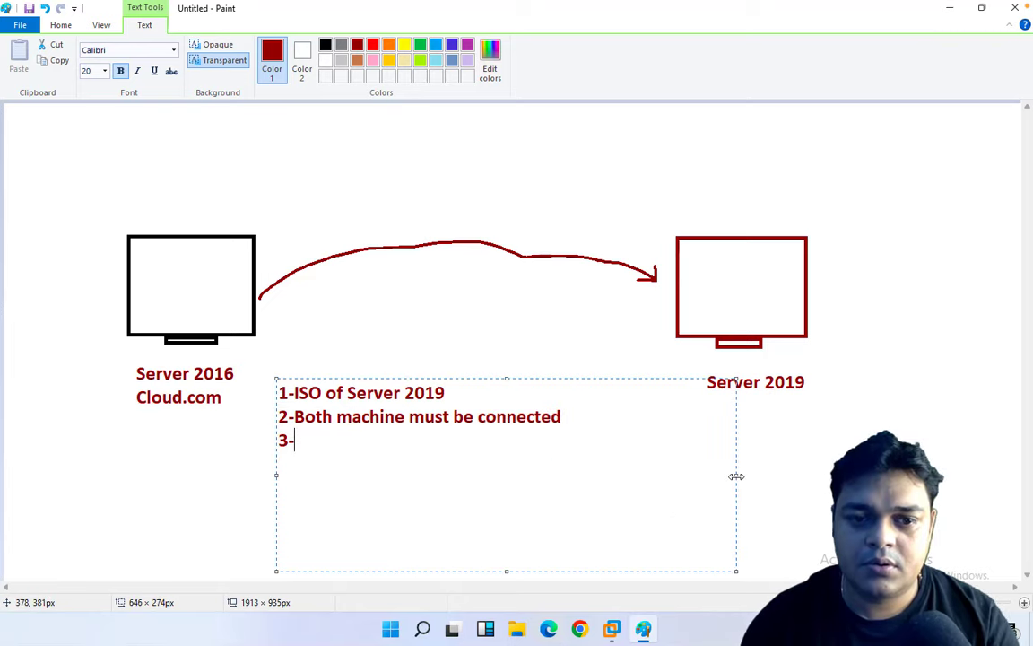
type("Serve")
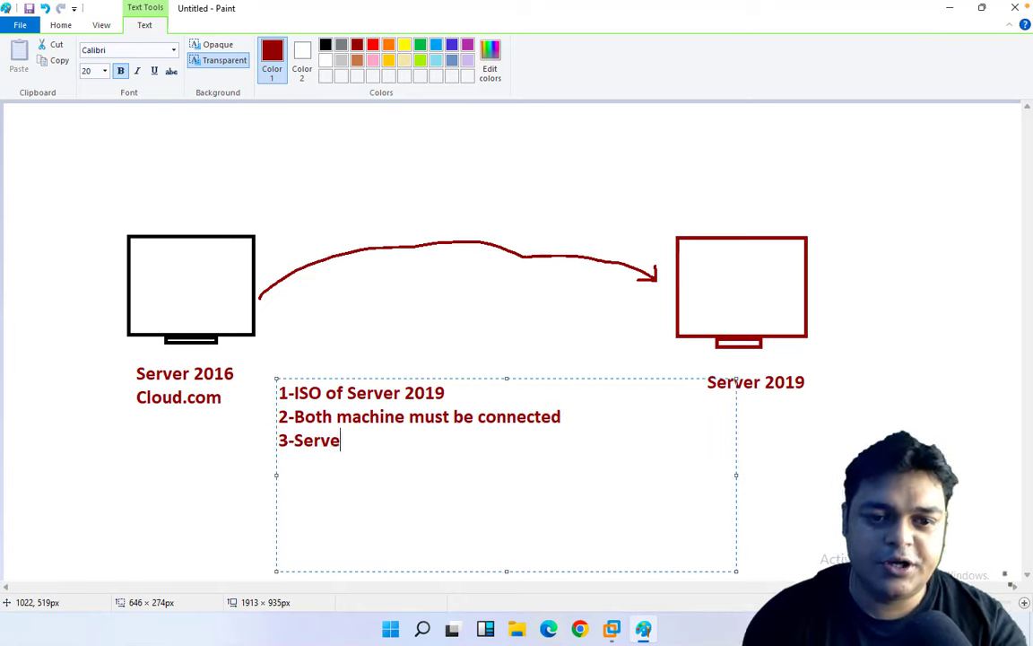
type("r 2019")
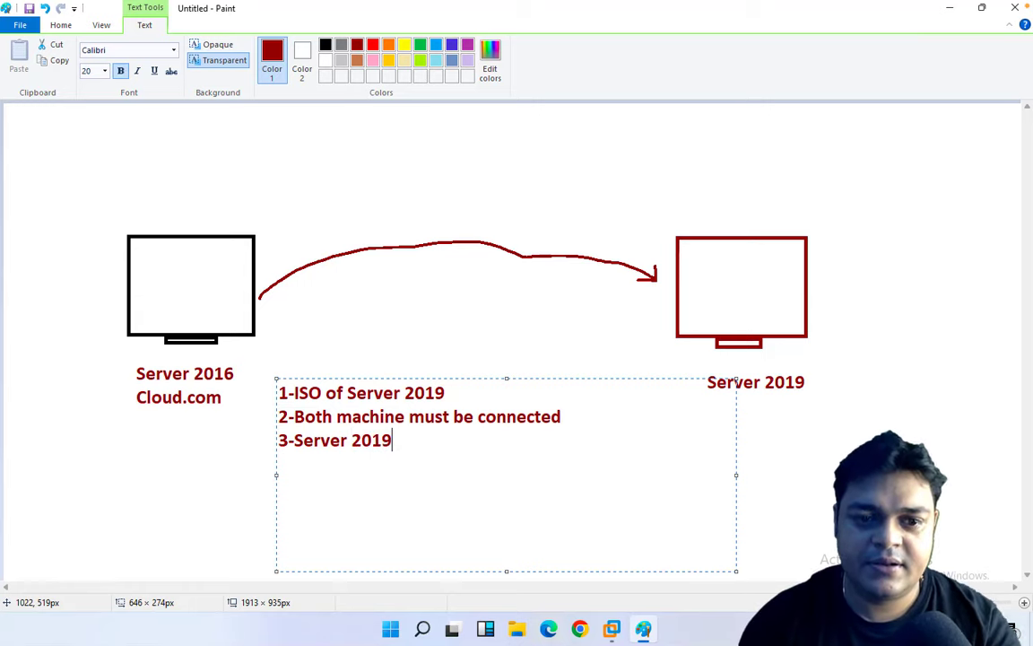
type(" Must be ")
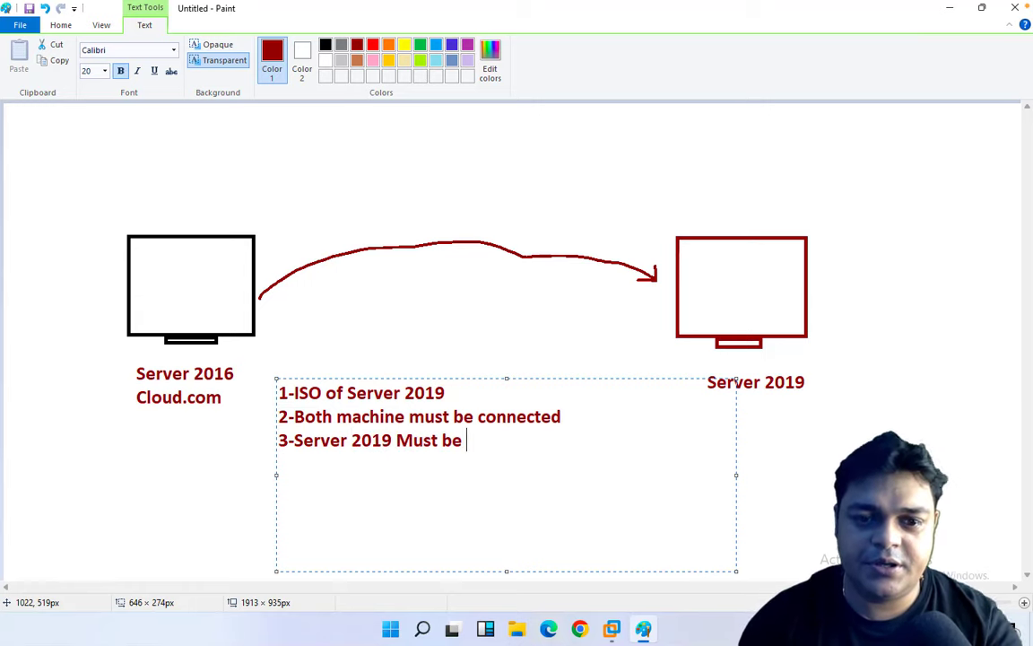
type("member o")
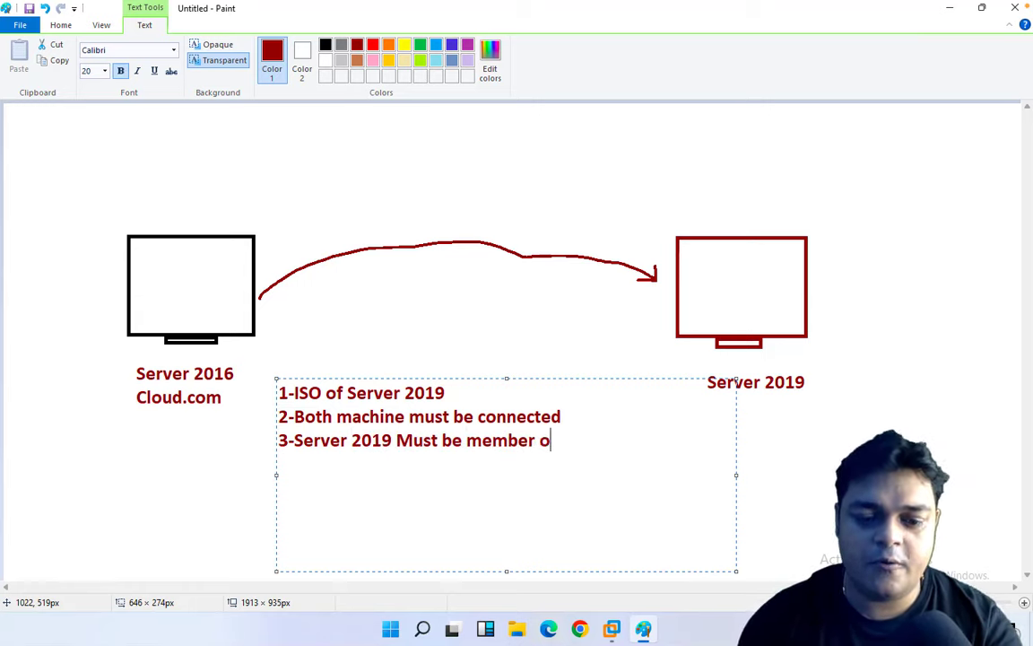
type("f ")
type("Serve")
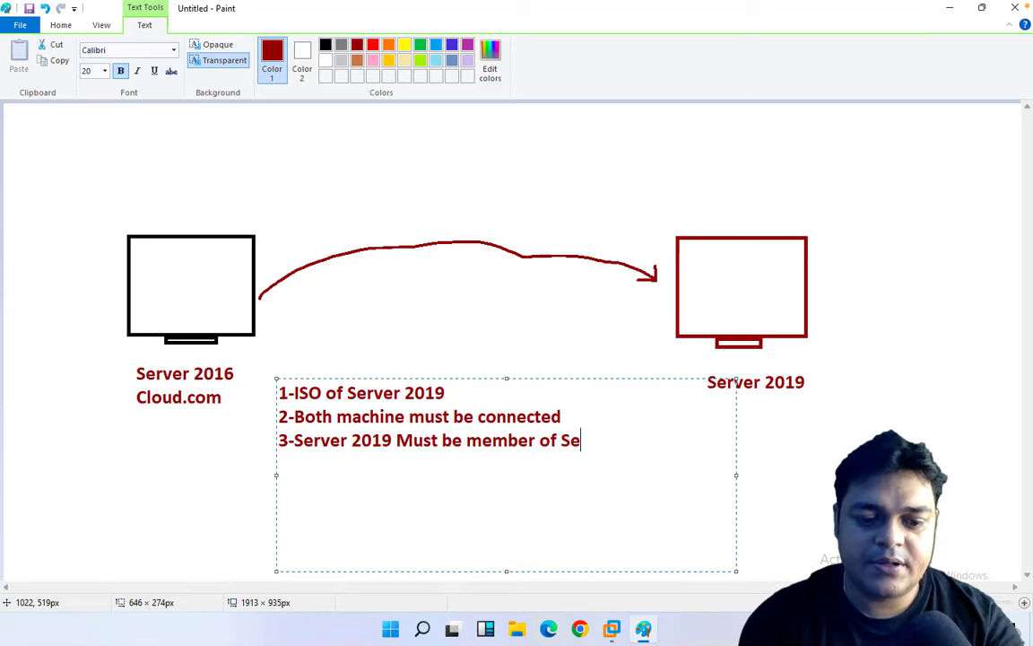
type("r 201")
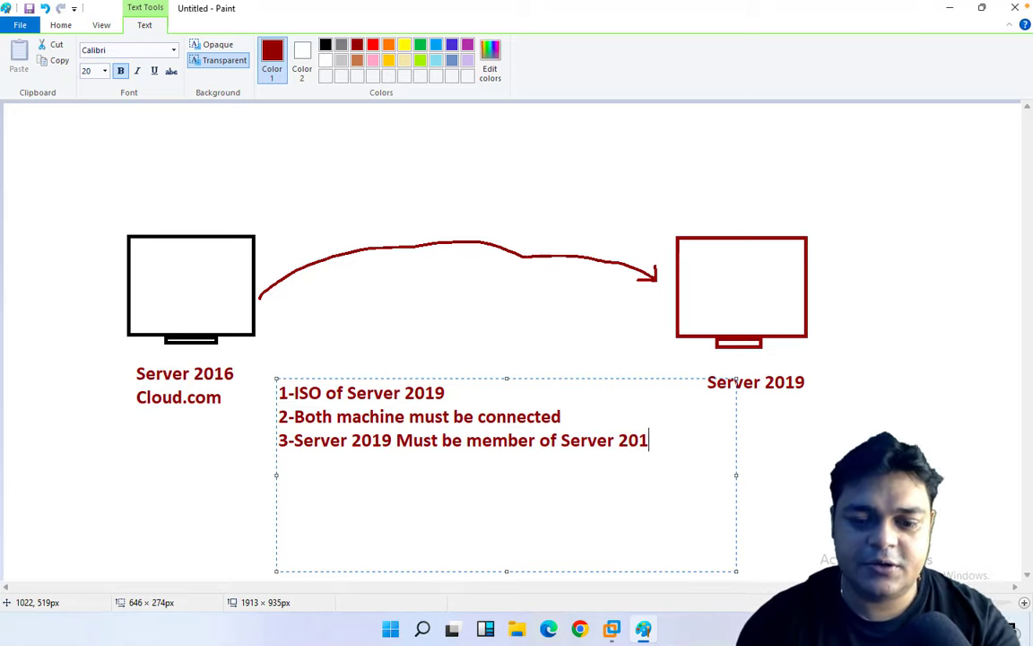
type("6/Domain")
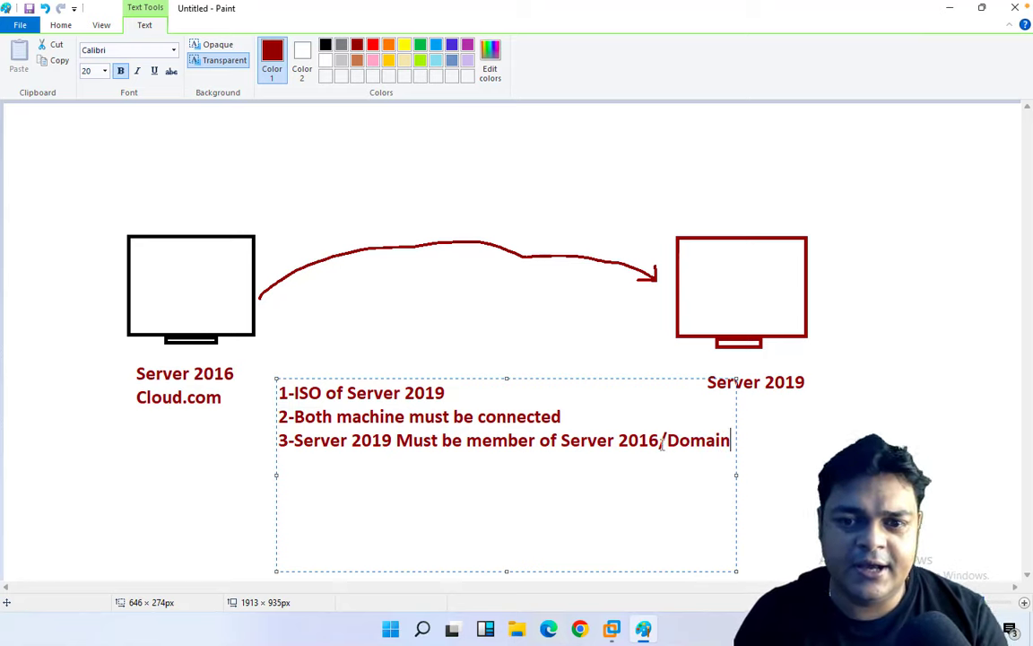
key("ctrl+a")
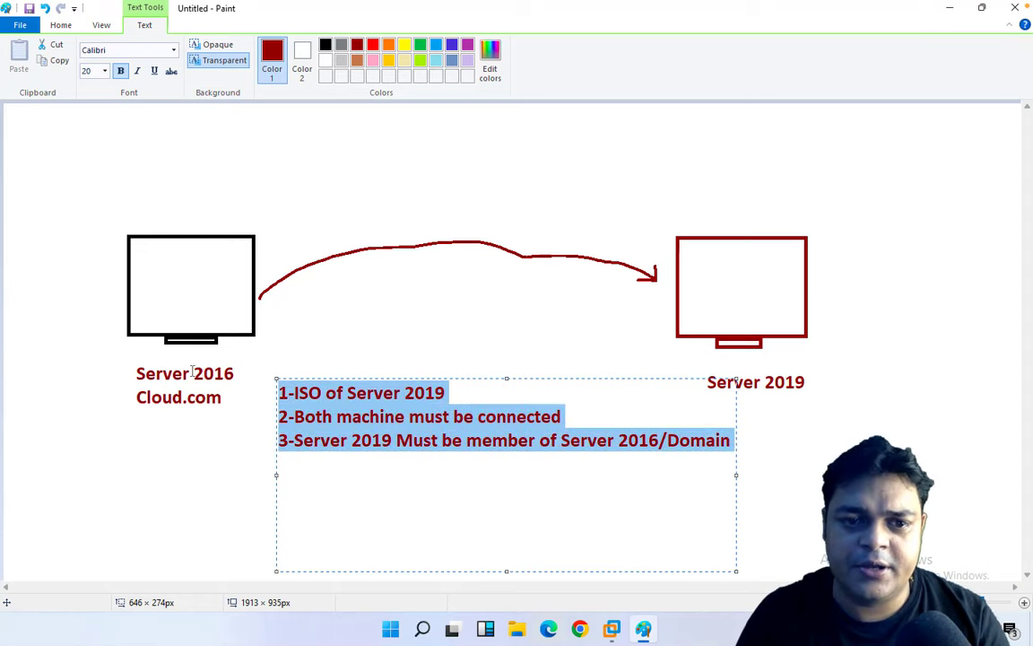
Make the list green and type the title 'Migration of AD from Server 2016 to Server 2019' at the top.
left_click(422, 45)
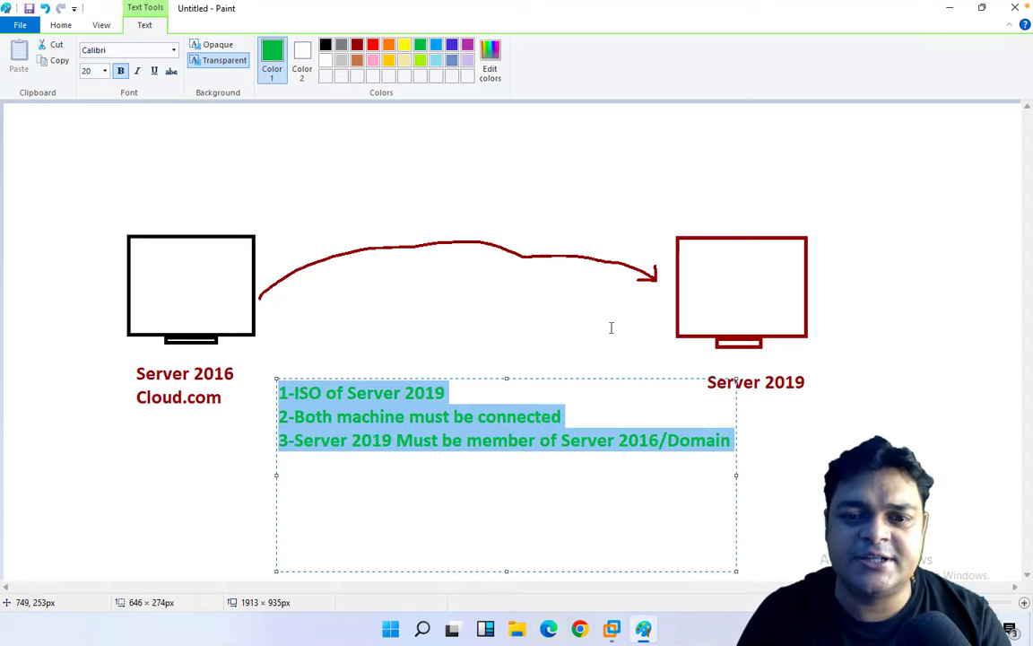
left_click(876, 499)
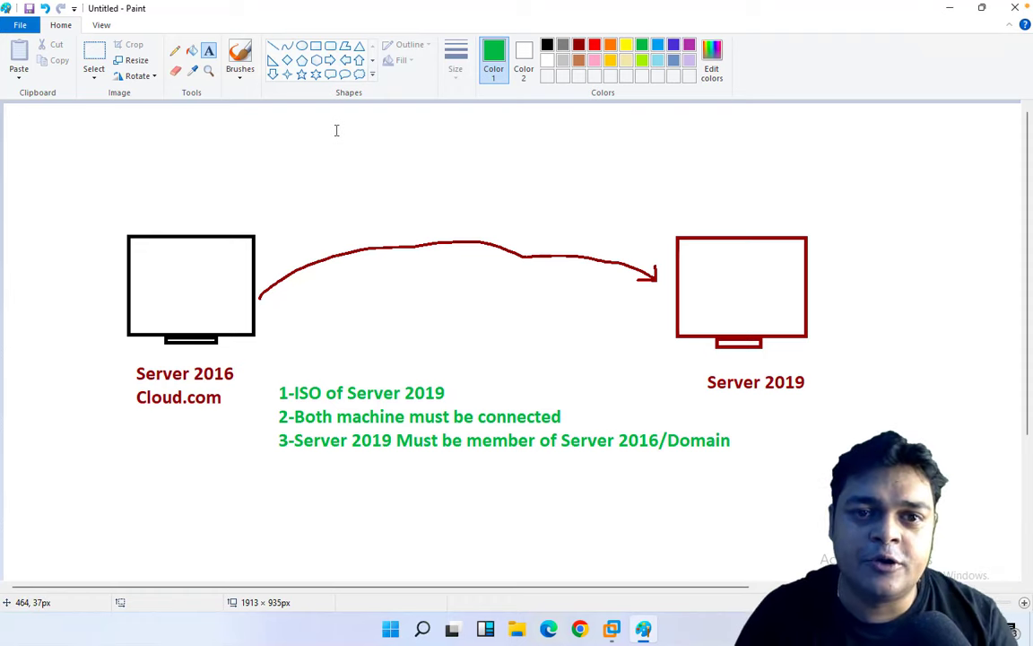
left_click_drag(334, 129, 814, 191)
type("Migr")
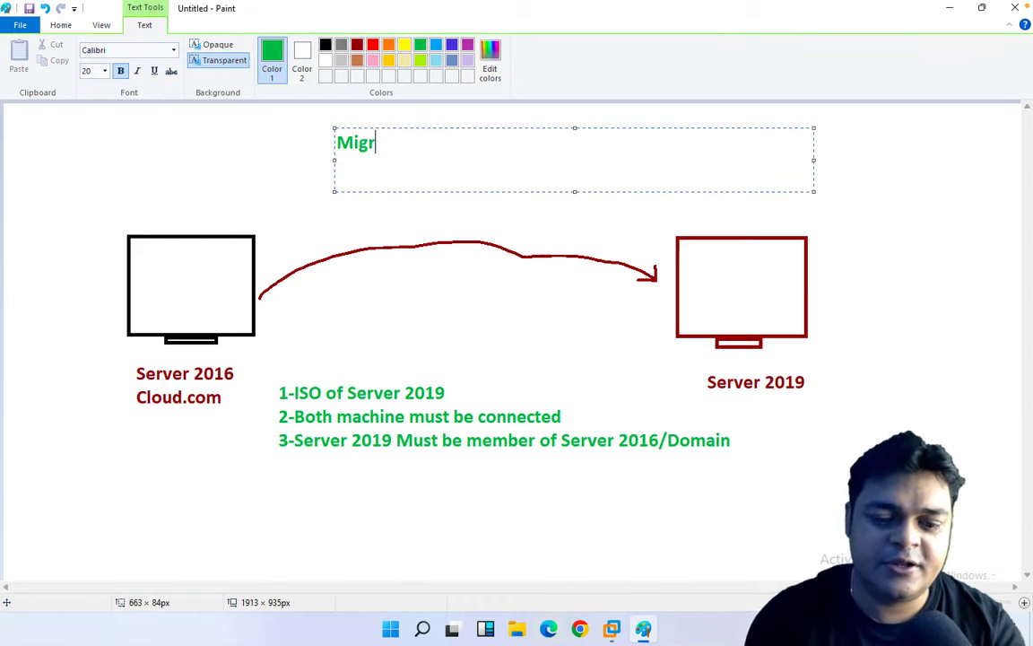
type("atiu")
key("BackSpace")
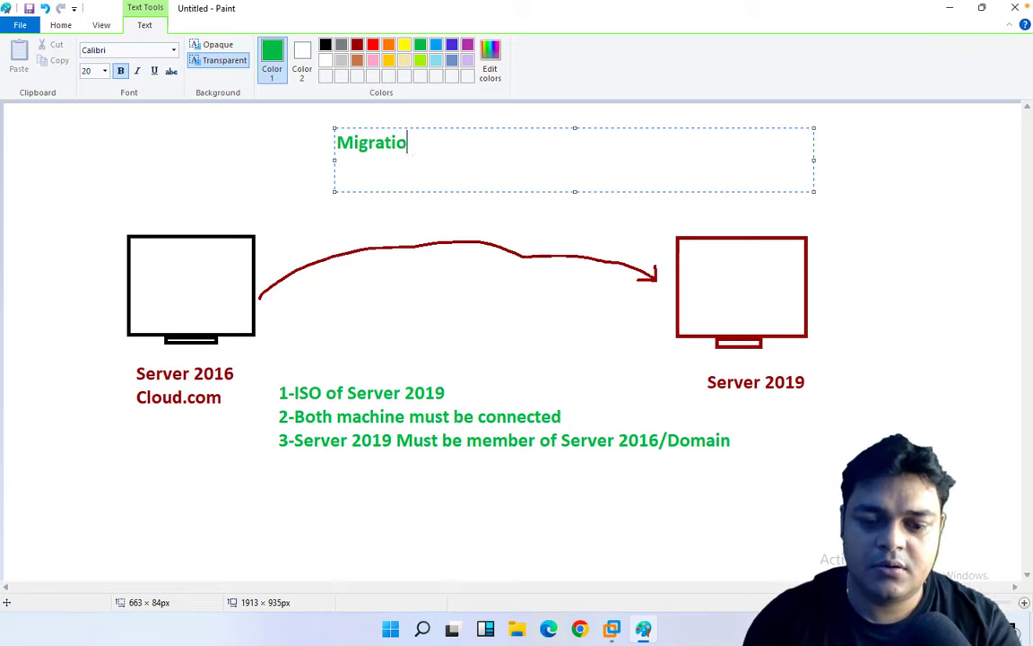
type("on of AD")
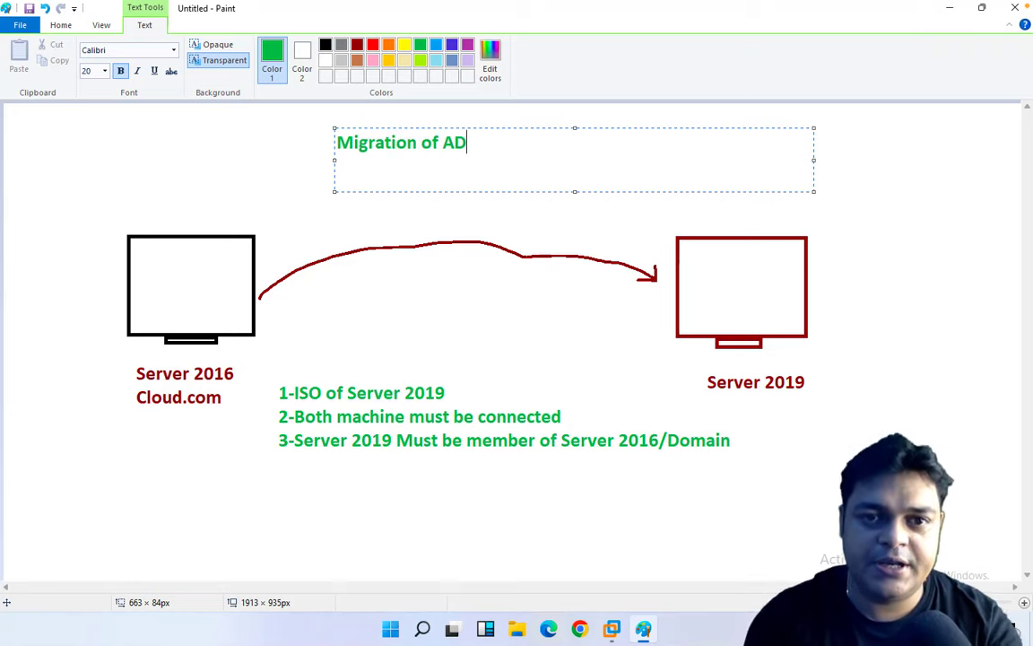
type(" from Se")
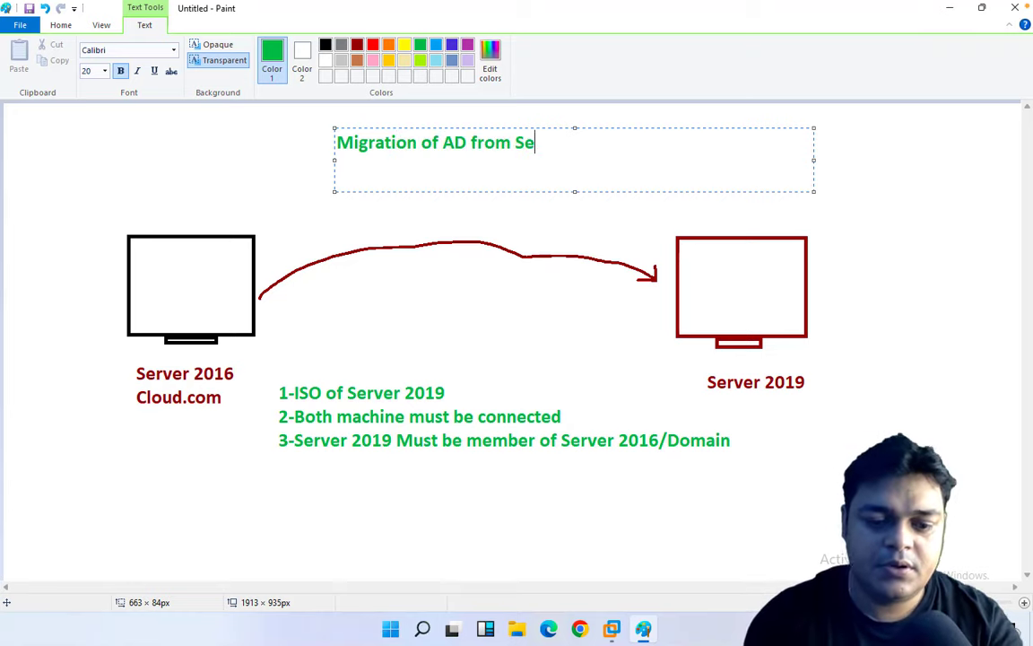
type("rver 2016 ")
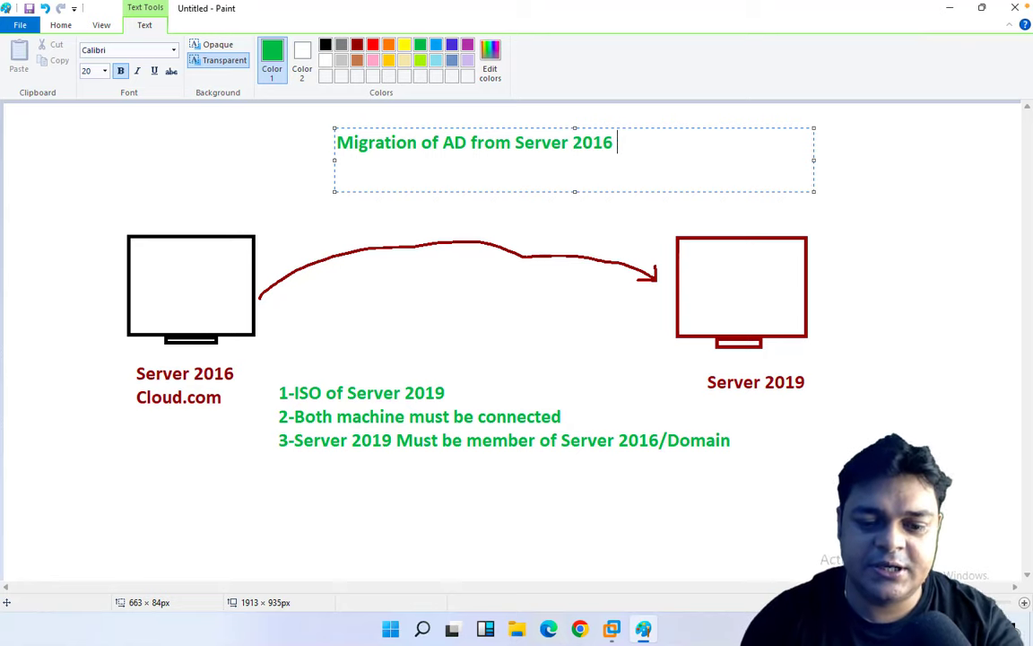
type("to Server ")
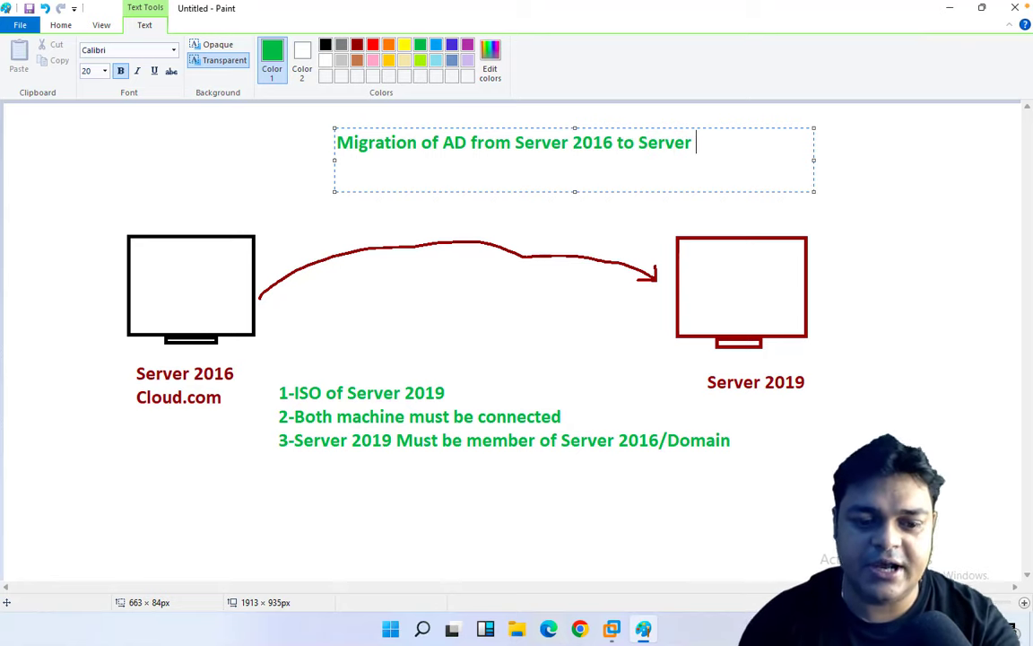
type("2019")
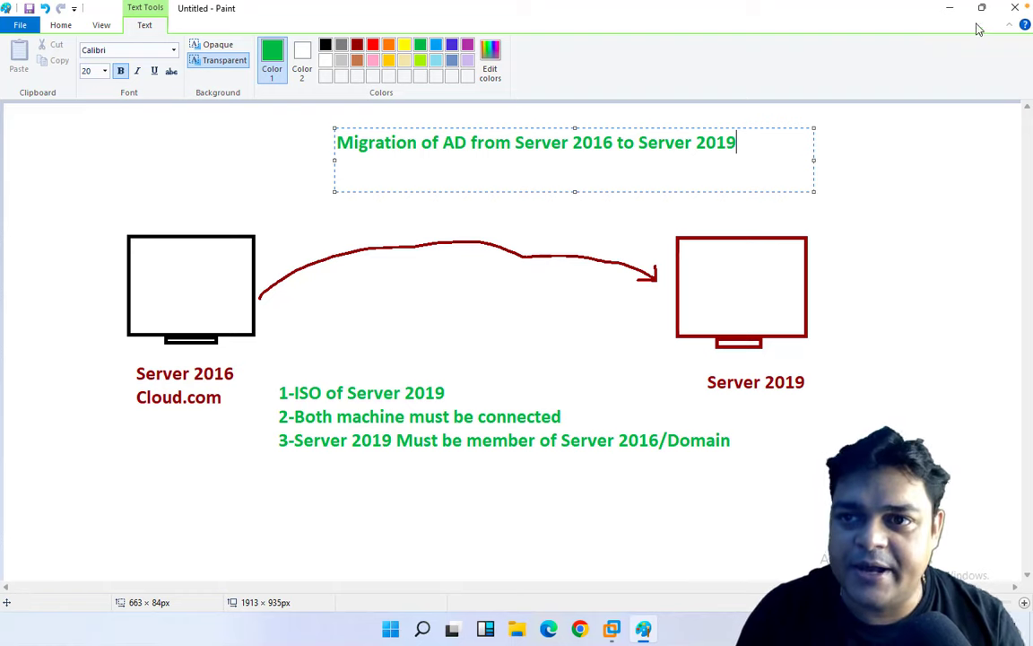
Minimise Paint, unlock Windows Server 2019 with the account password, then go to the Domain Server 2016 tab.
left_click(950, 8)
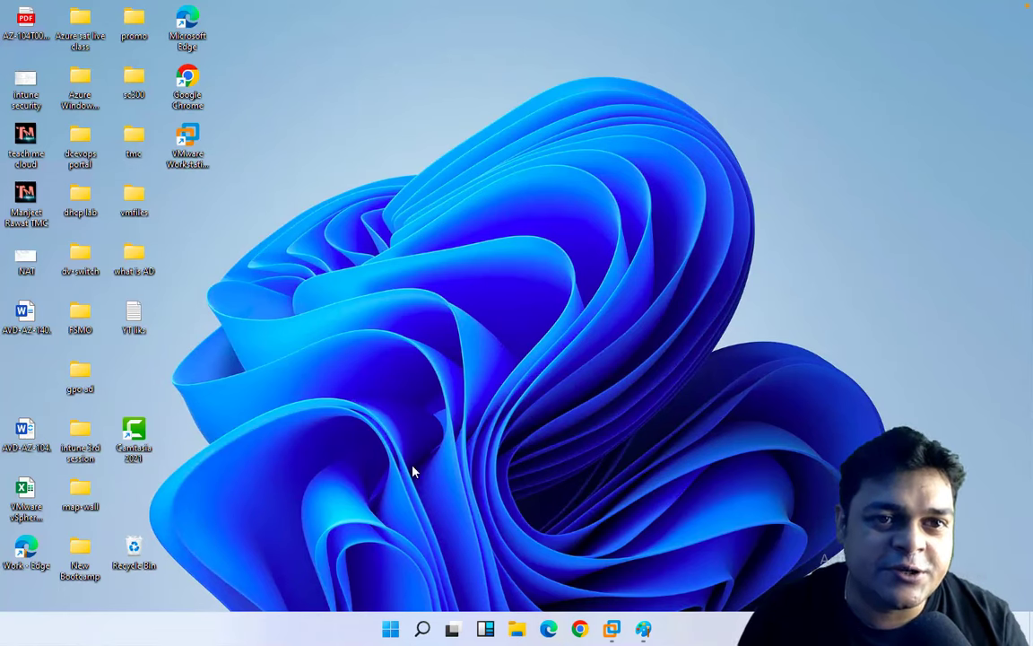
mouse_move(611, 628)
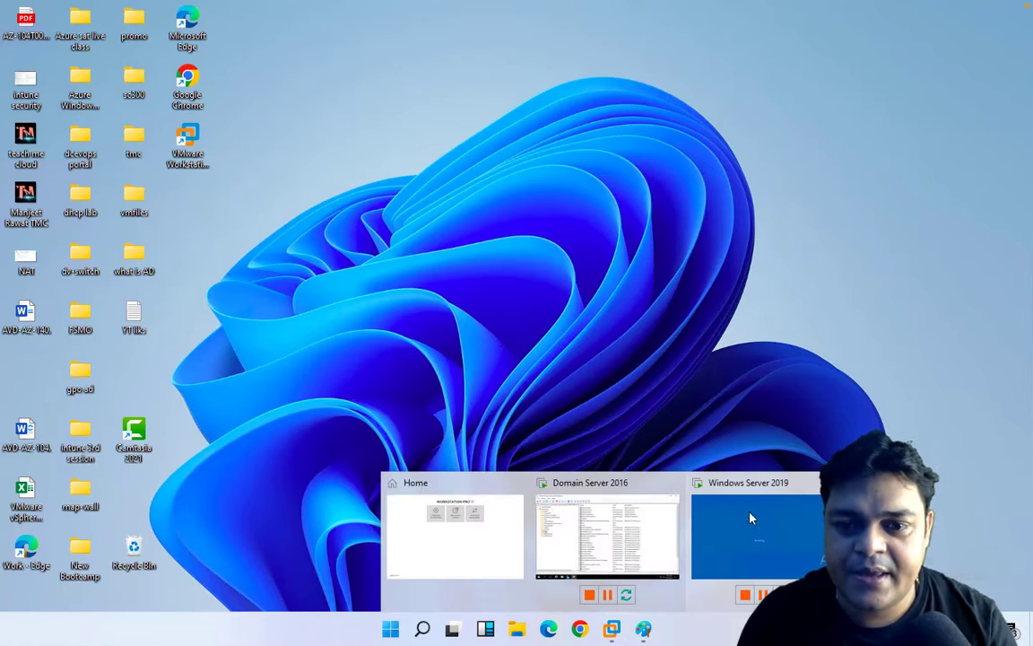
left_click(752, 518)
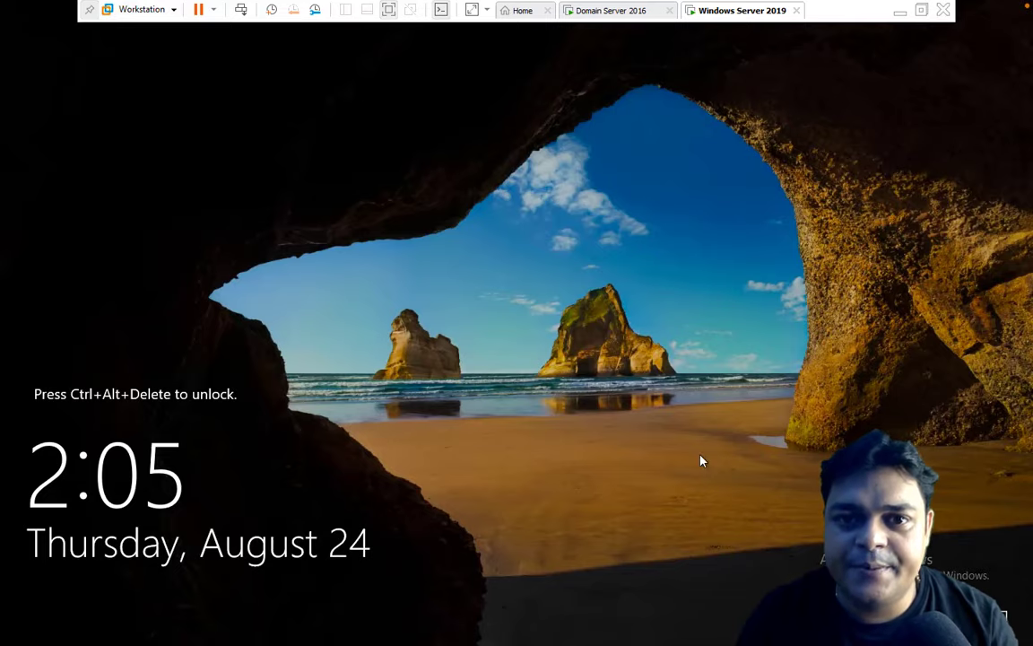
left_click(240, 9)
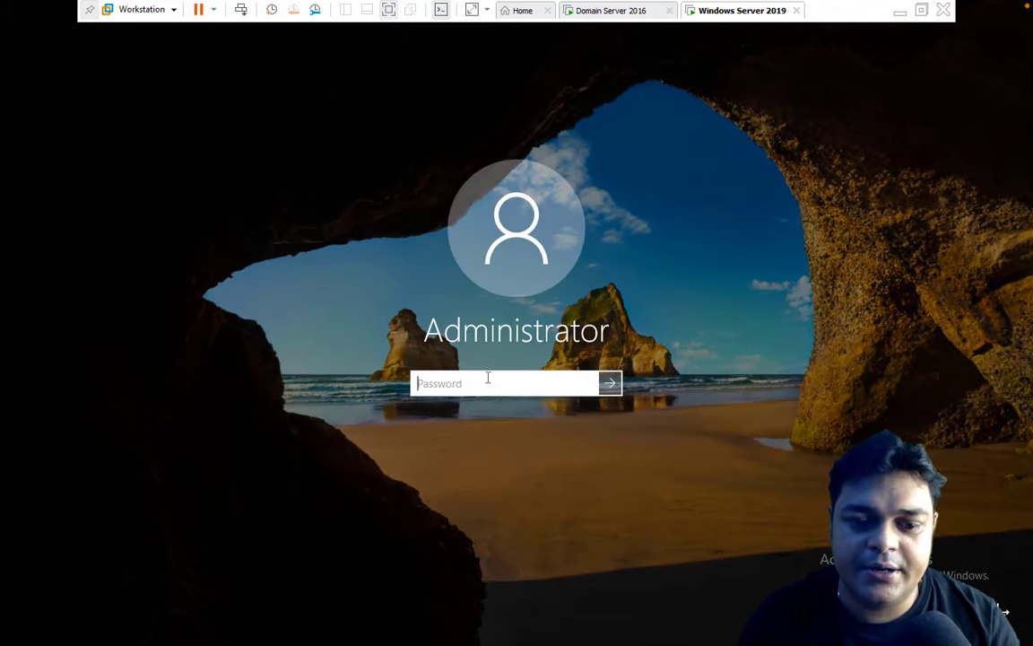
type("P")
type("•••••••")
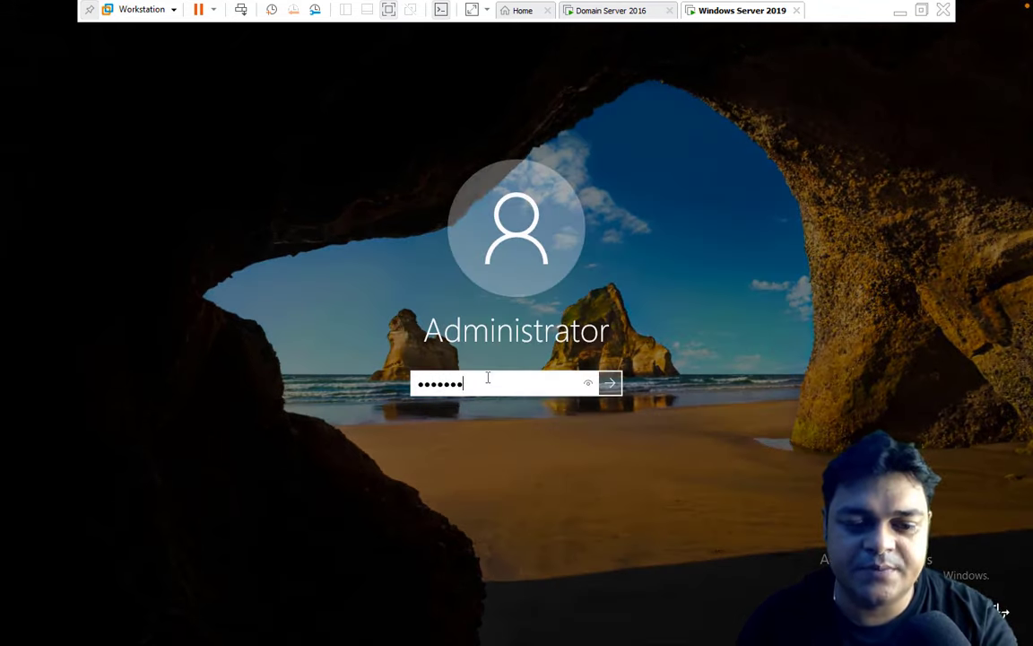
key("Return")
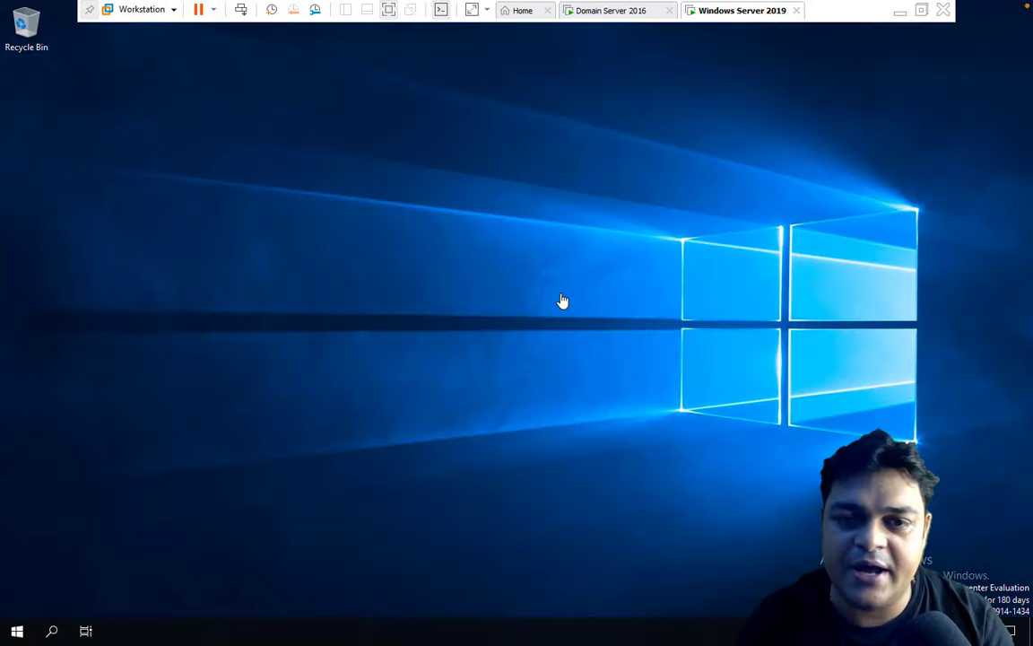
left_click(630, 14)
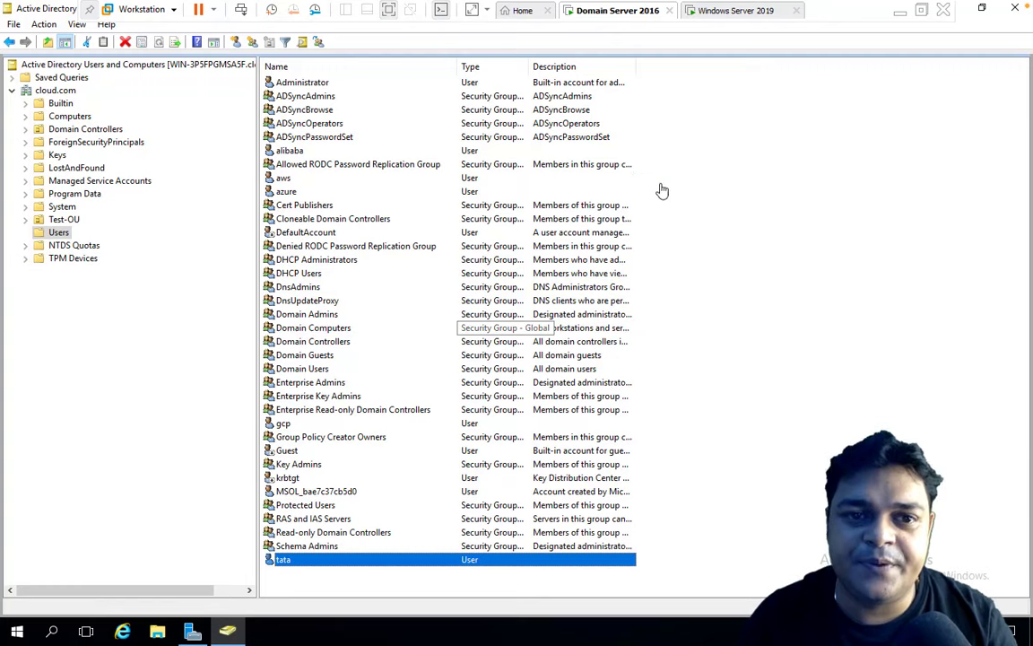
Close ADUC and Server Manager, then set Domain Server 2016's CD/DVD (SATA) drive to Server 2019.iso.
left_click(1014, 7)
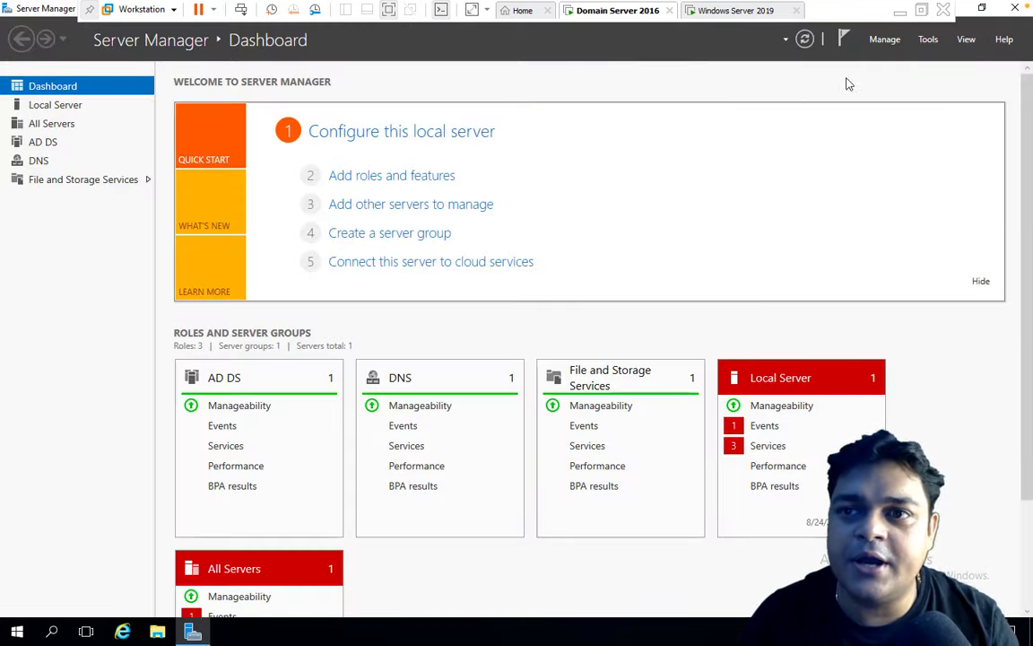
left_click(1014, 8)
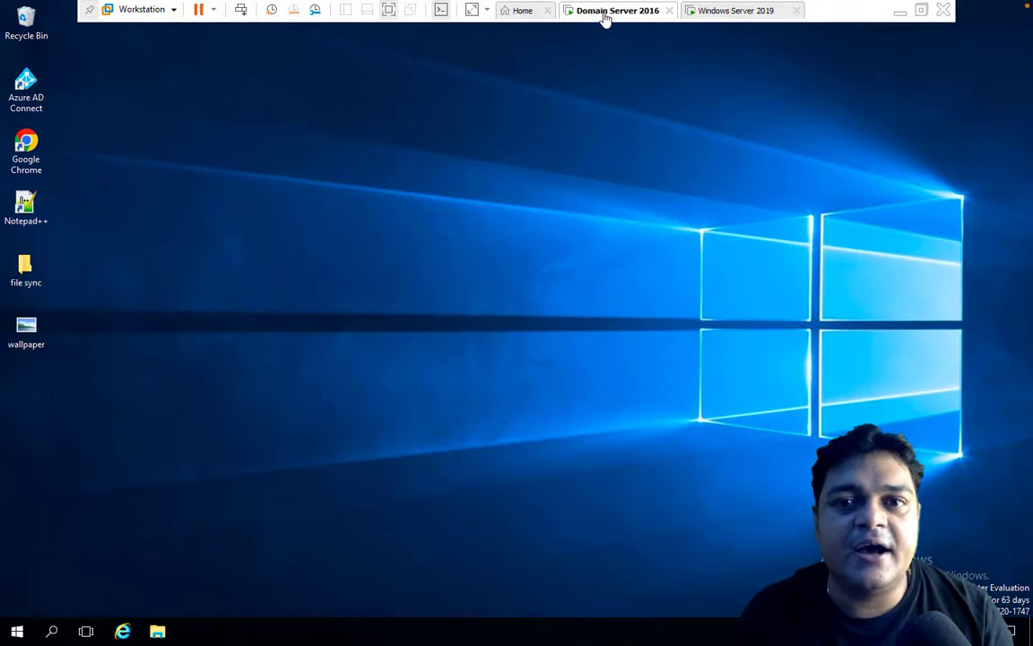
right_click(606, 17)
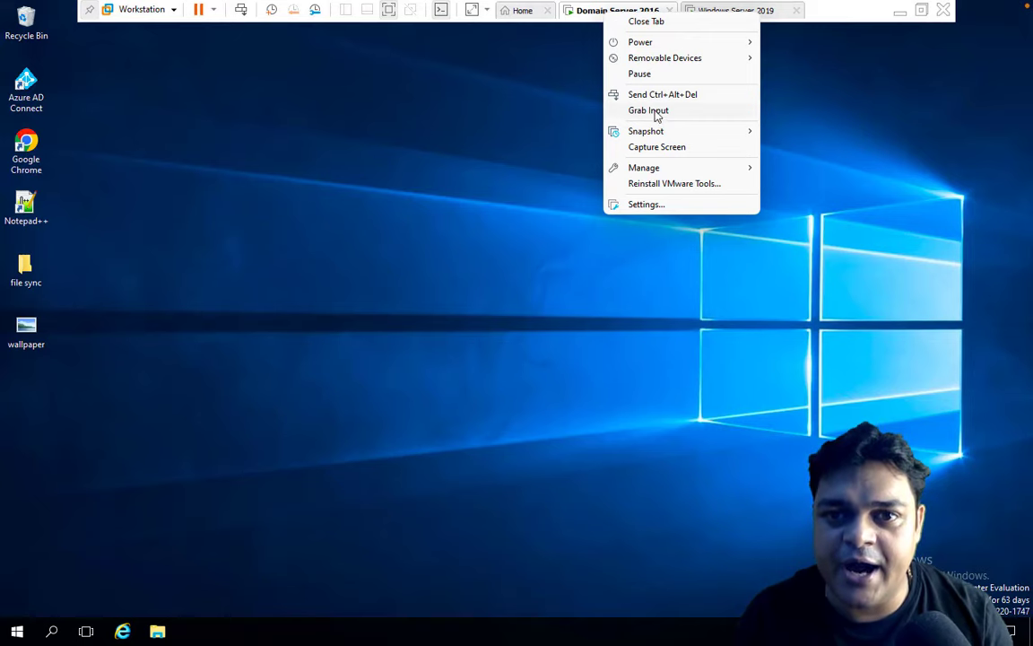
left_click(647, 204)
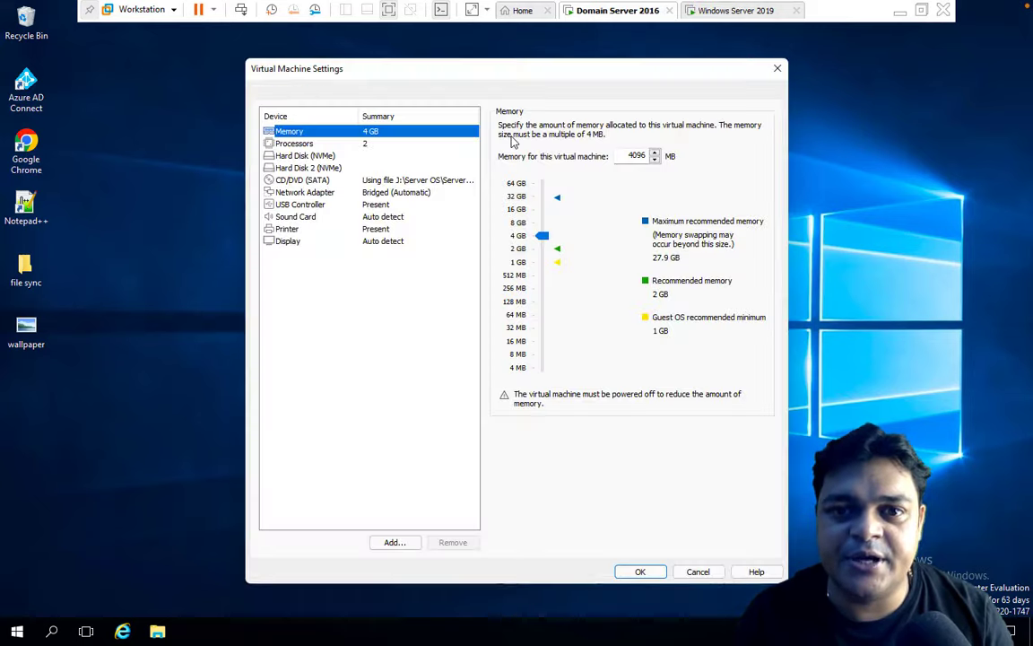
left_click(328, 182)
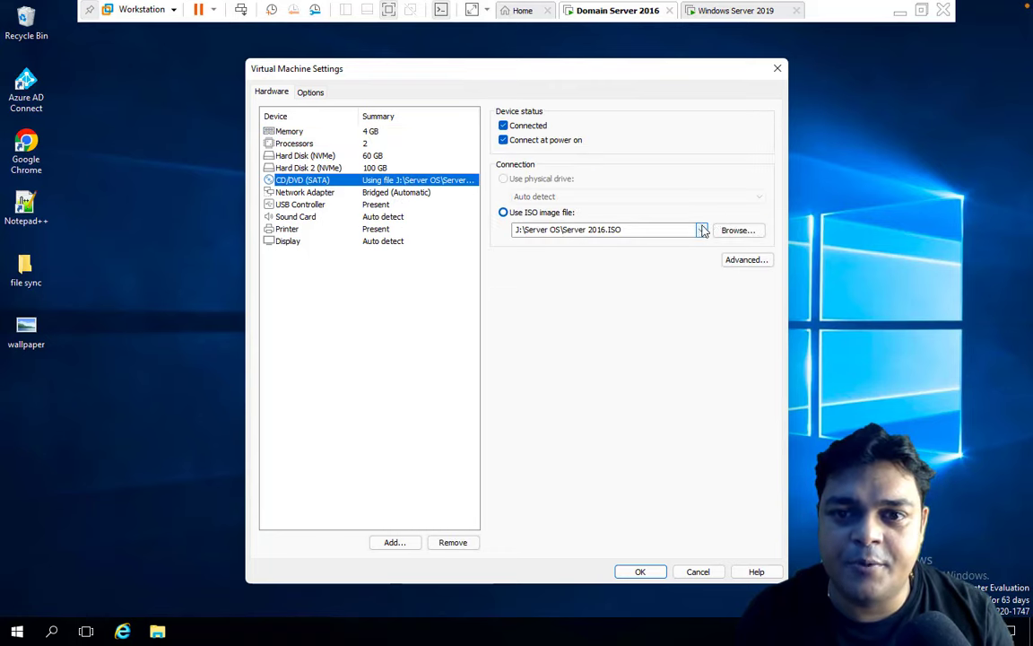
left_click(736, 230)
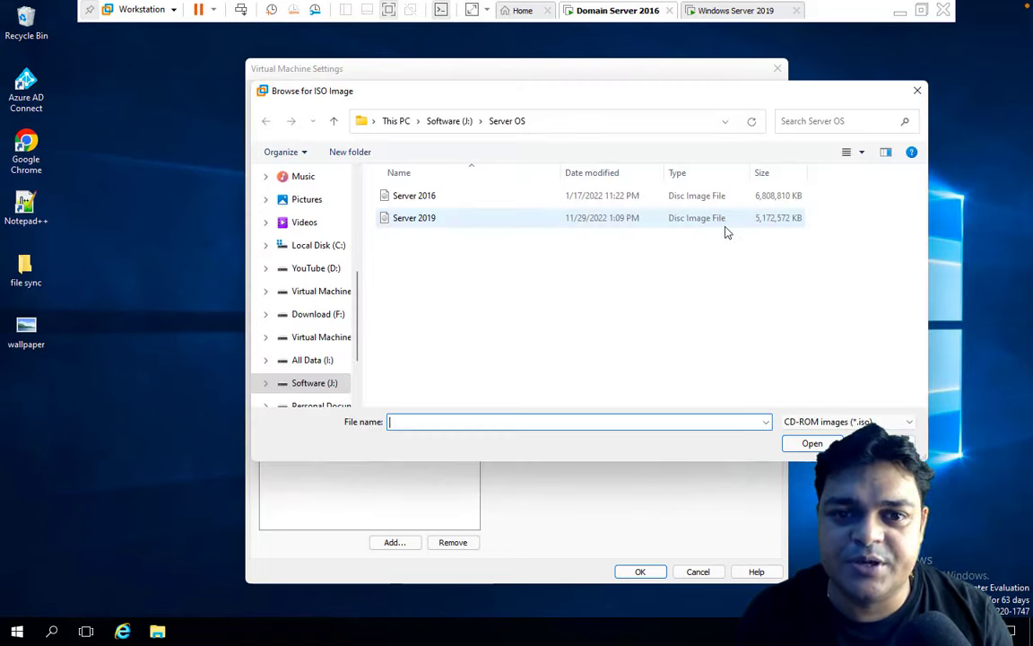
double_click(429, 223)
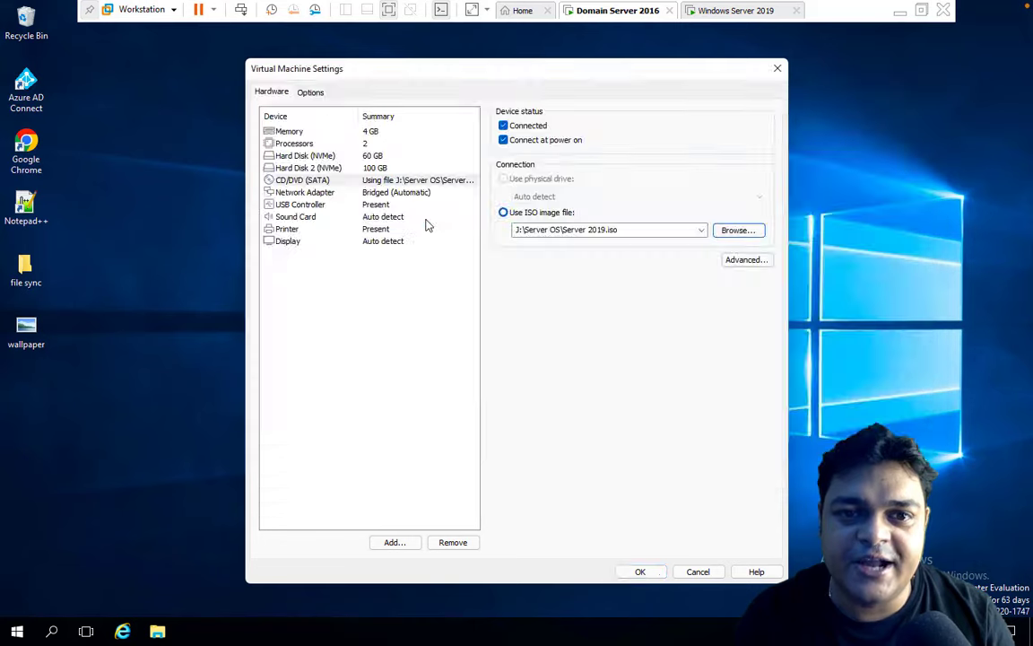
left_click(640, 571)
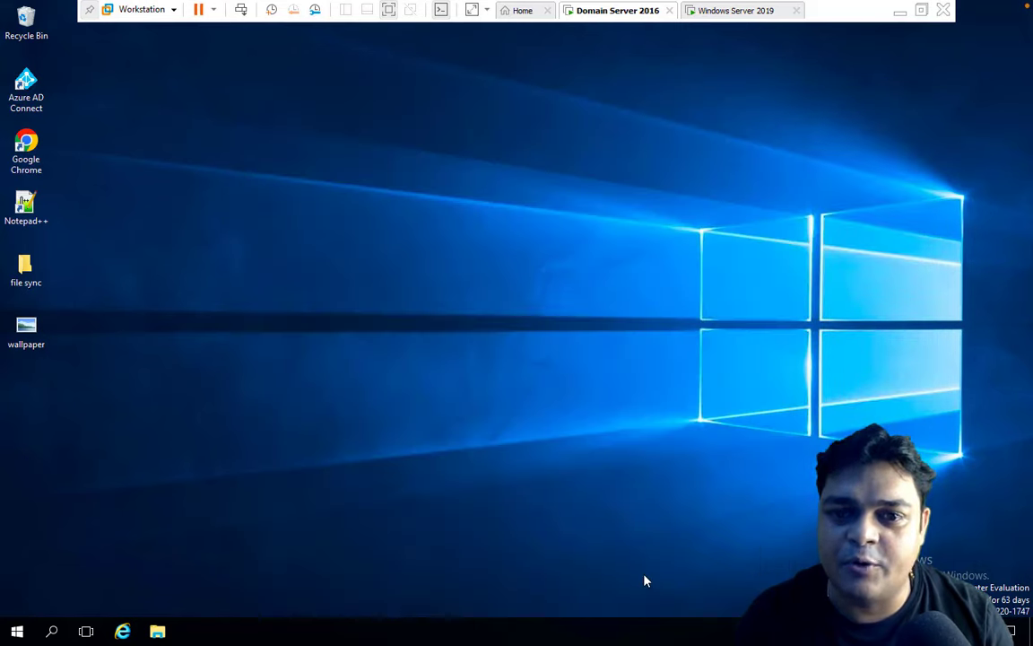
Launch a command prompt in the guest from the Run box and move it aside.
right_click(368, 264)
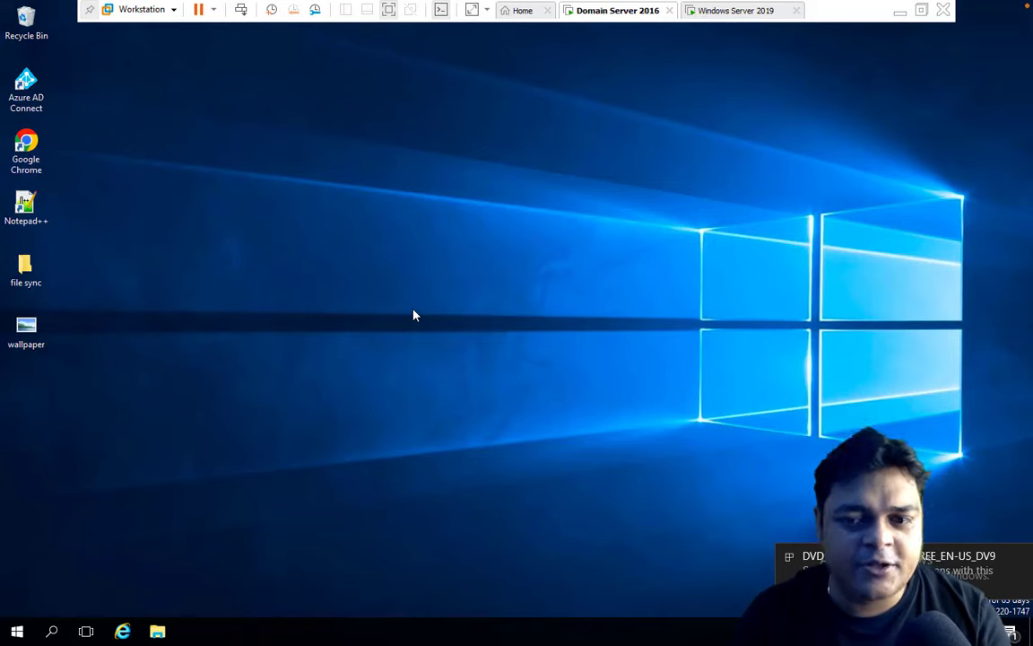
key("super+r")
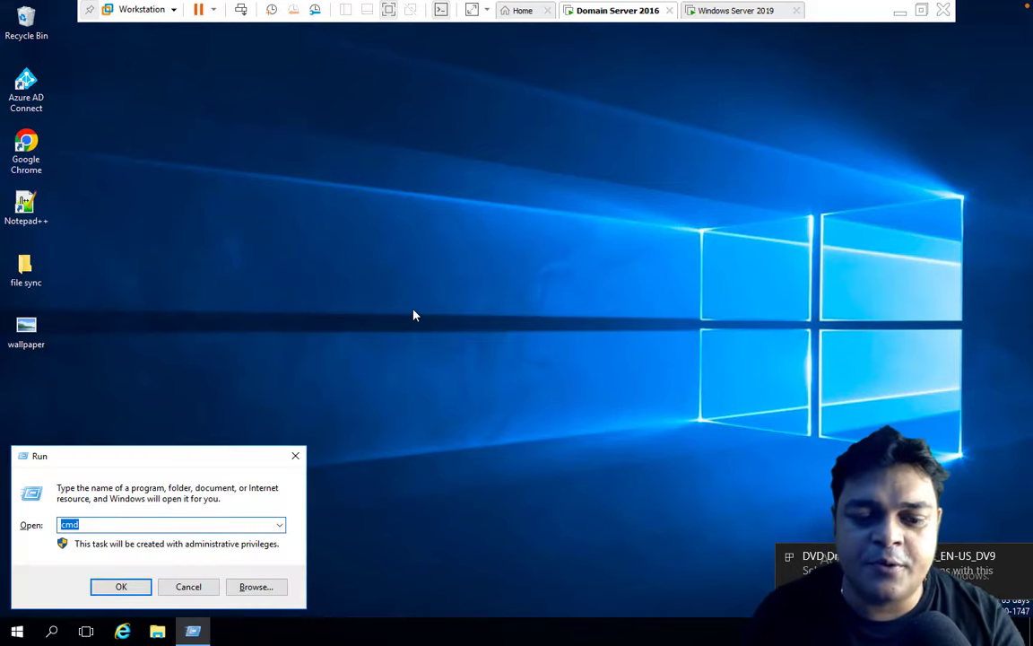
key("Return")
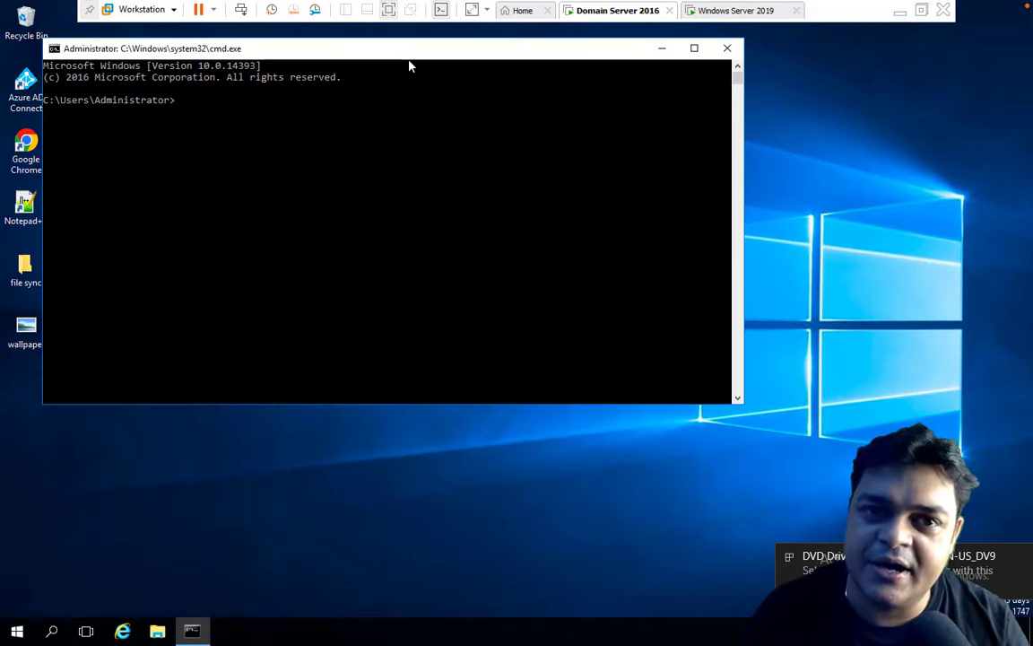
left_click_drag(413, 52, 529, 150)
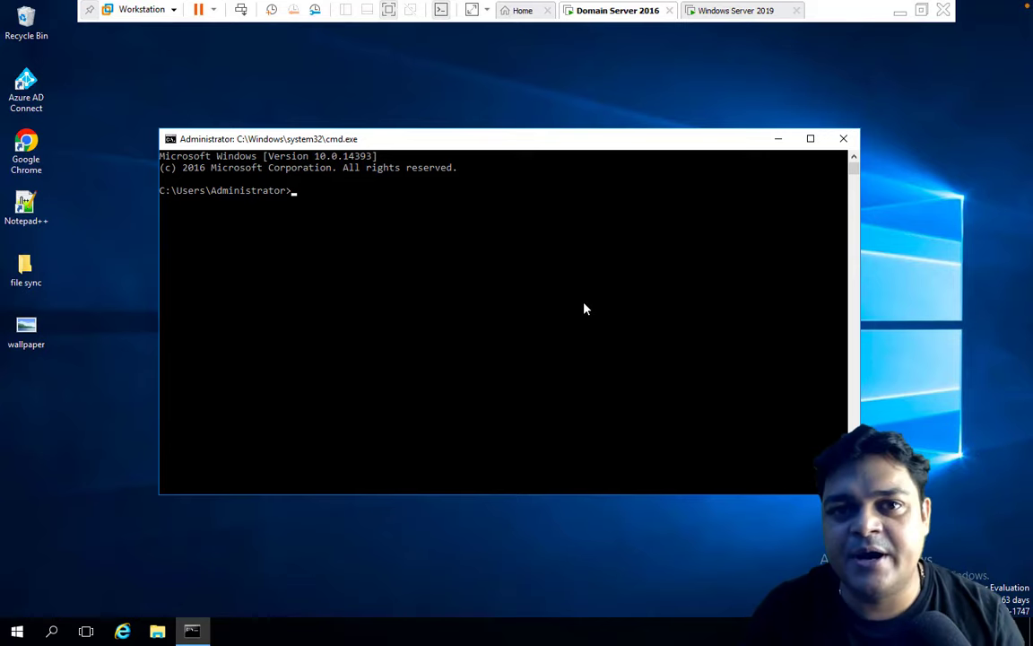
Check in File Explorer's This PC that drive D holds the SSS_X64FREE_EN-US_DV9 disc.
key("ctrl+Left")
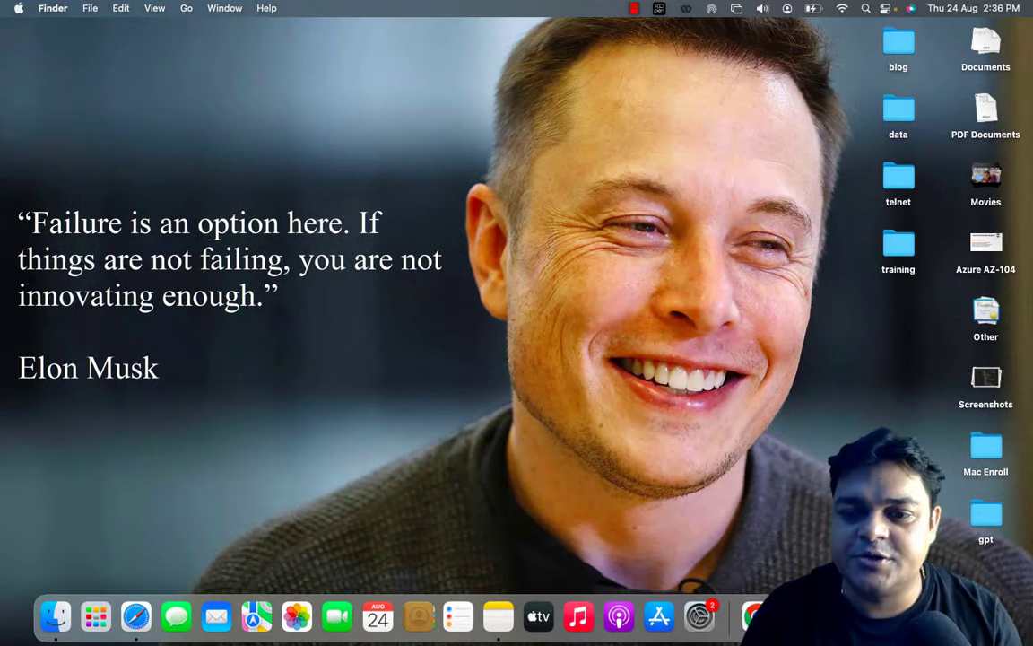
right_click(948, 616)
key("ctrl+Right")
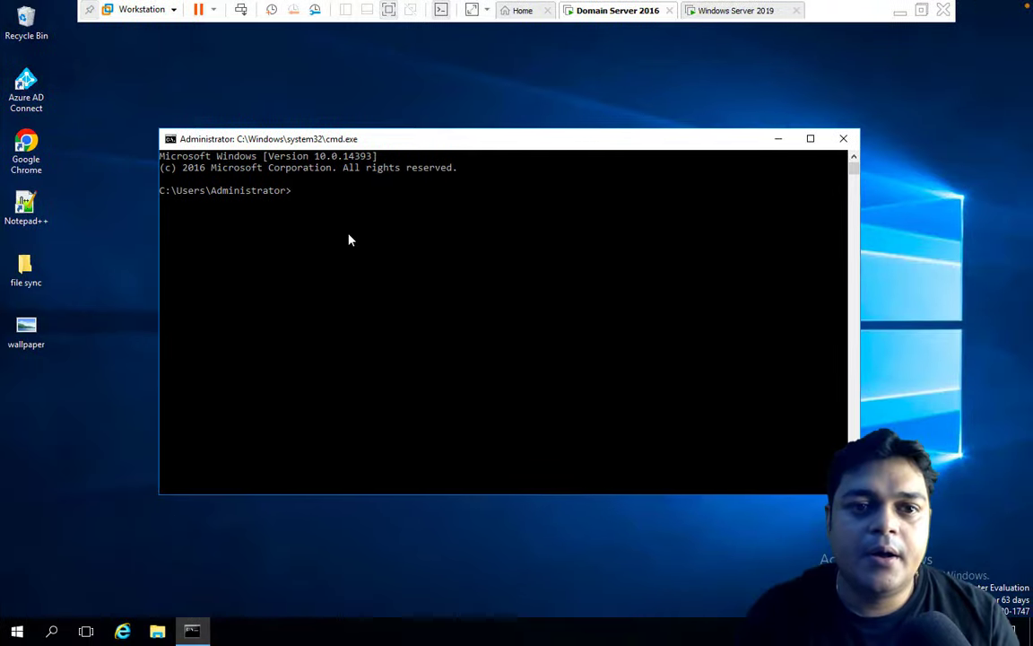
left_click(156, 630)
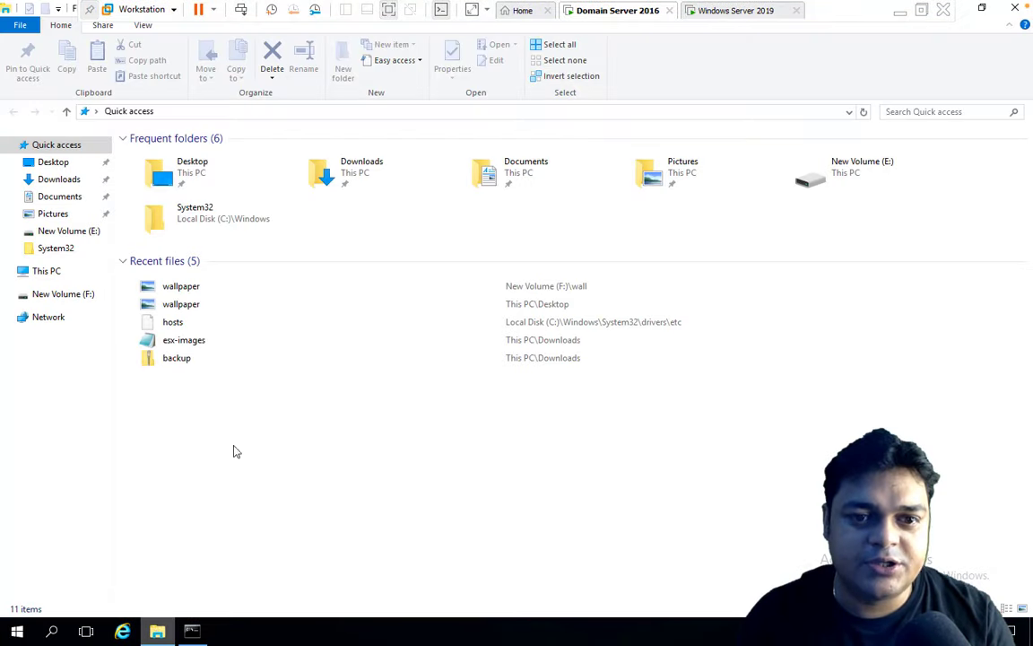
left_click(46, 270)
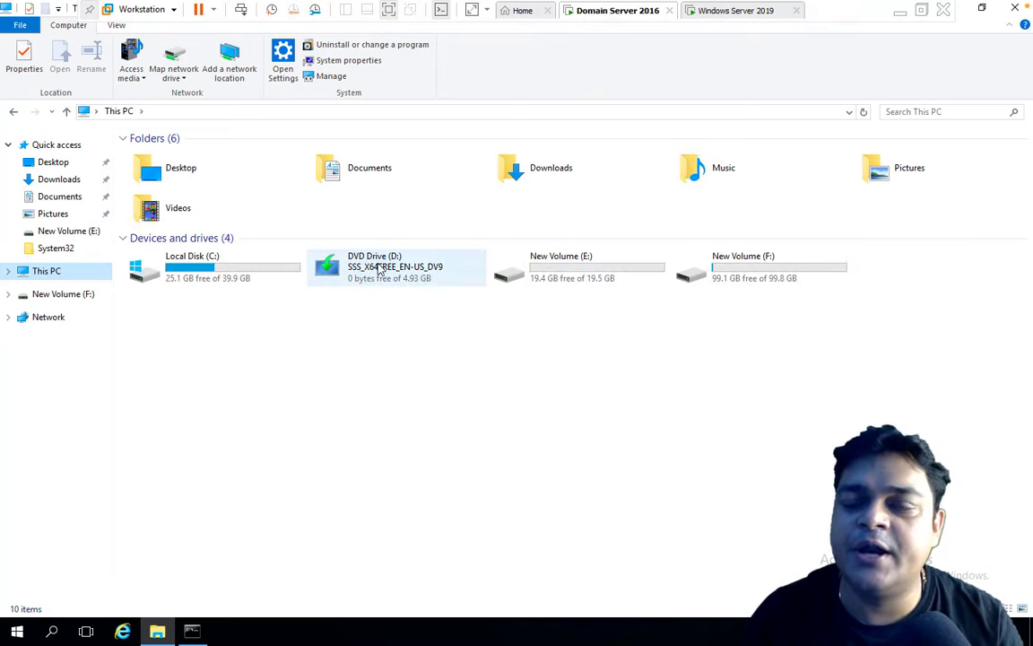
Close File Explorer and the command prompt, returning to the guest desktop.
left_click(899, 12)
mouse_move(610, 629)
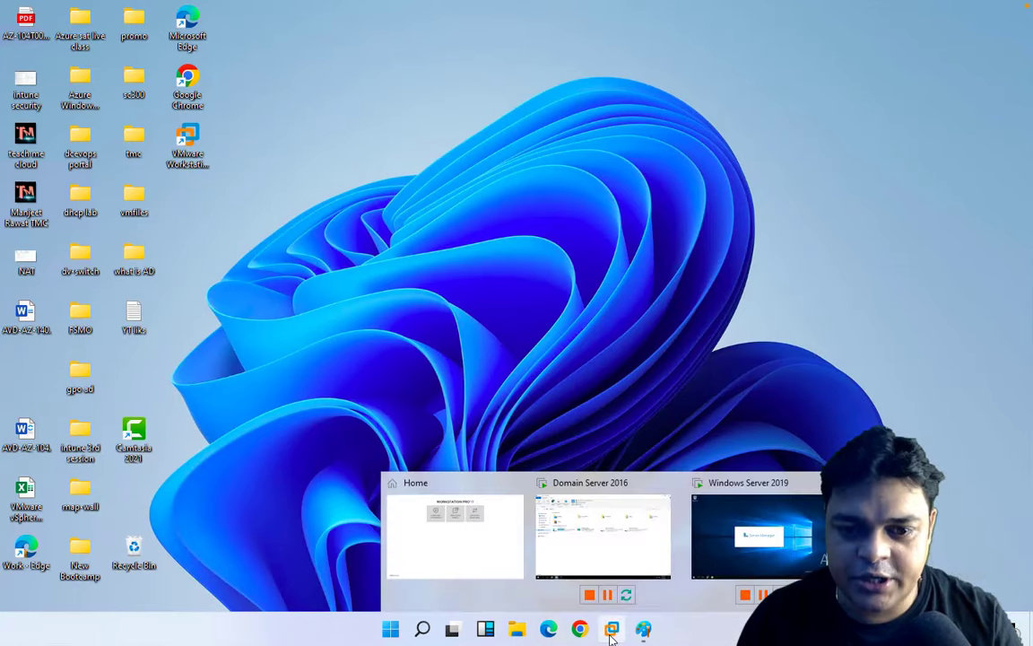
left_click(610, 529)
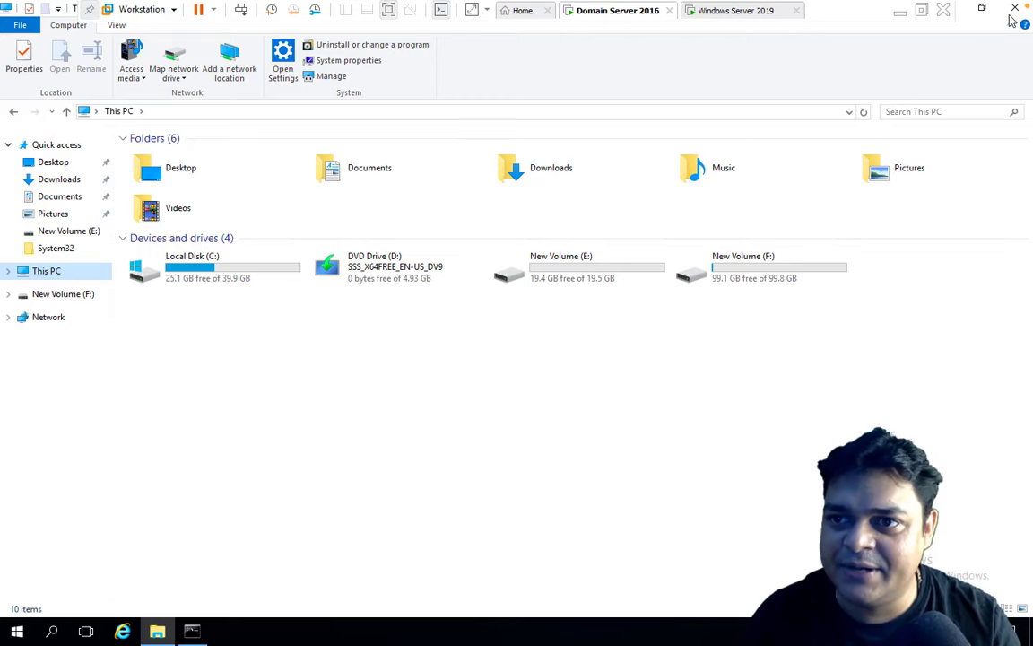
left_click(913, 18)
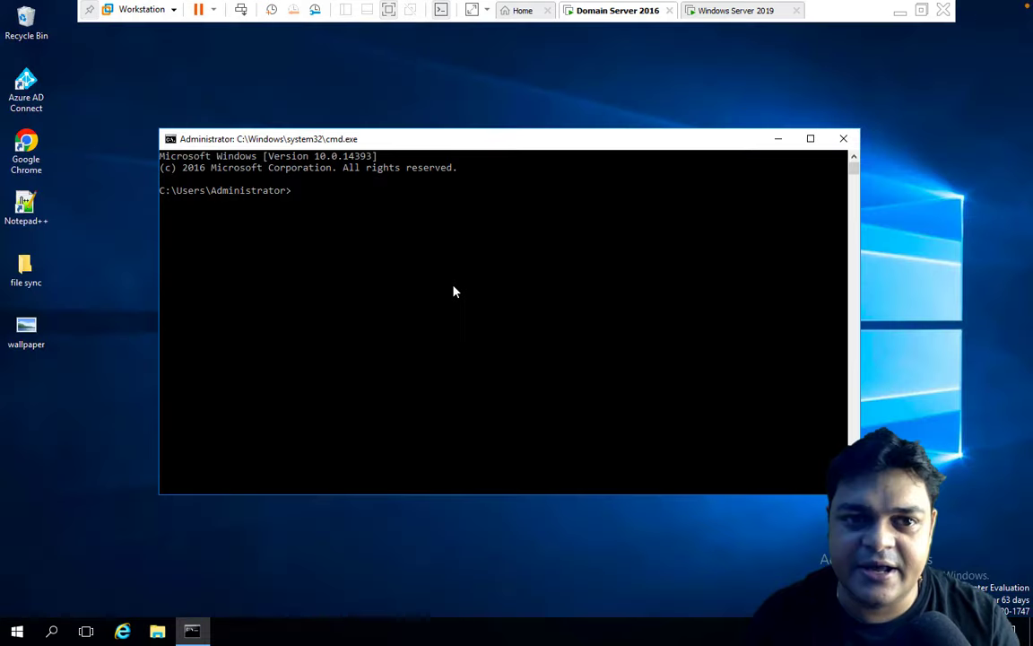
left_click(842, 138)
Launch Command Prompt as administrator from Windows search.
left_click(53, 632)
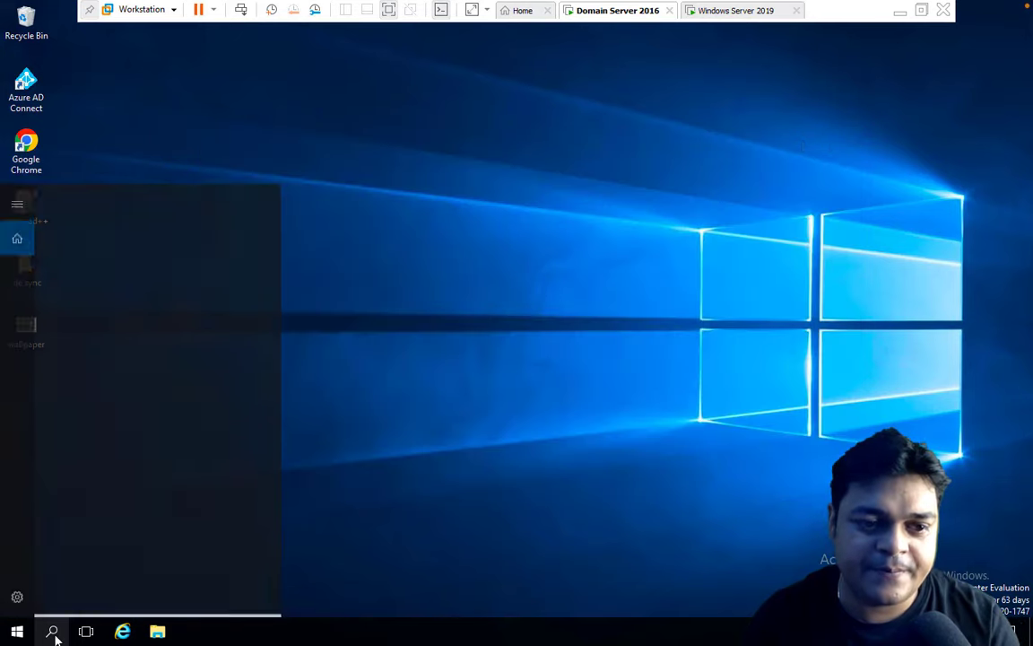
type("cmd")
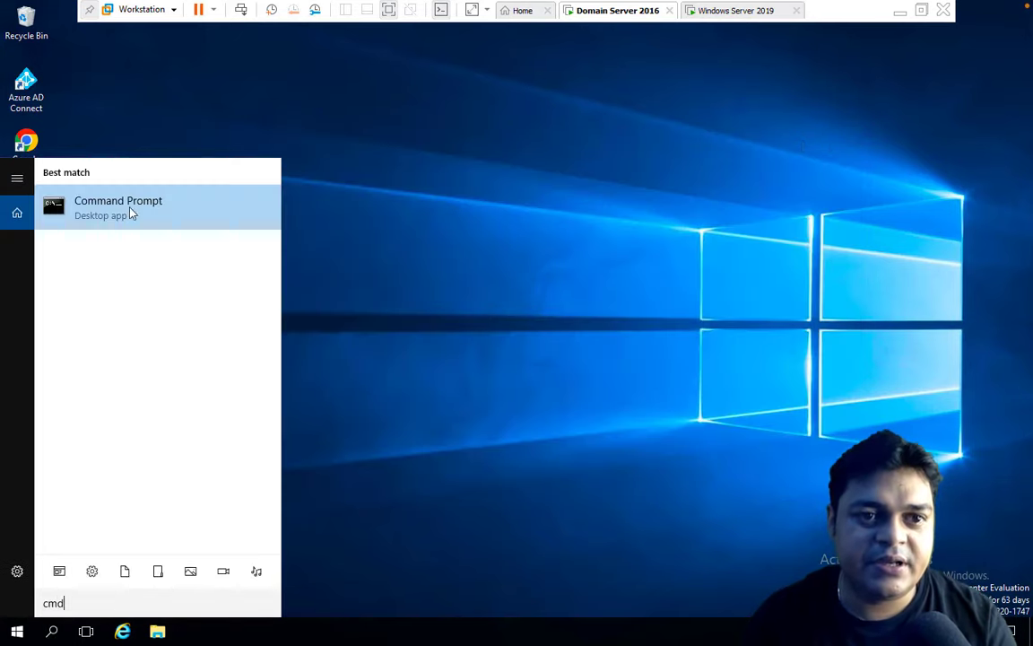
right_click(130, 201)
left_click(179, 220)
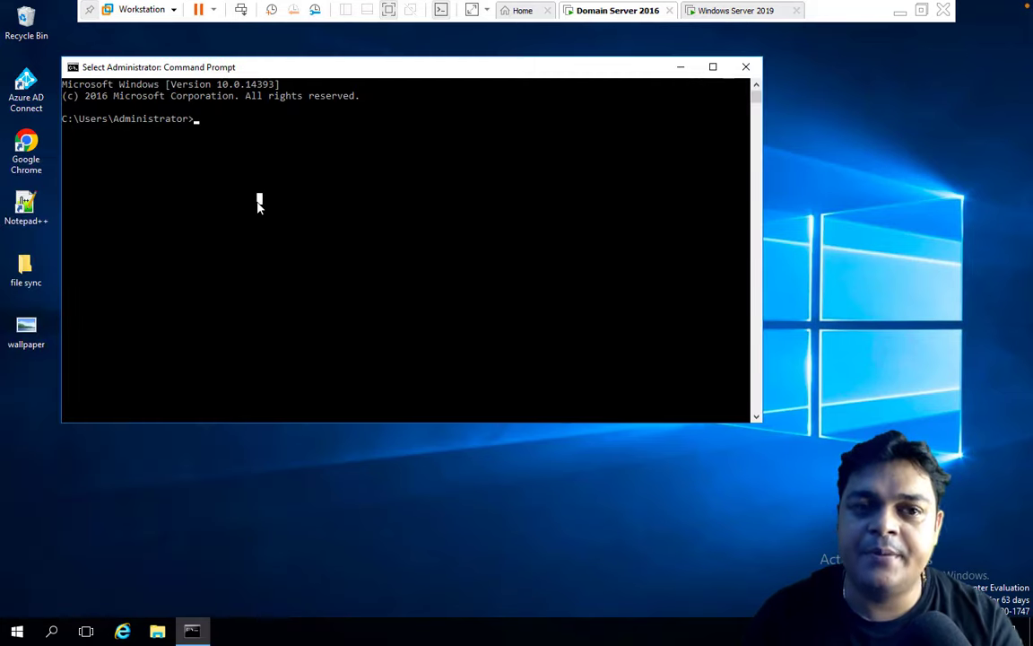
Switch to drive D: and list its contents, highlighting the support folder.
key("Escape")
type("d:")
key("Return")
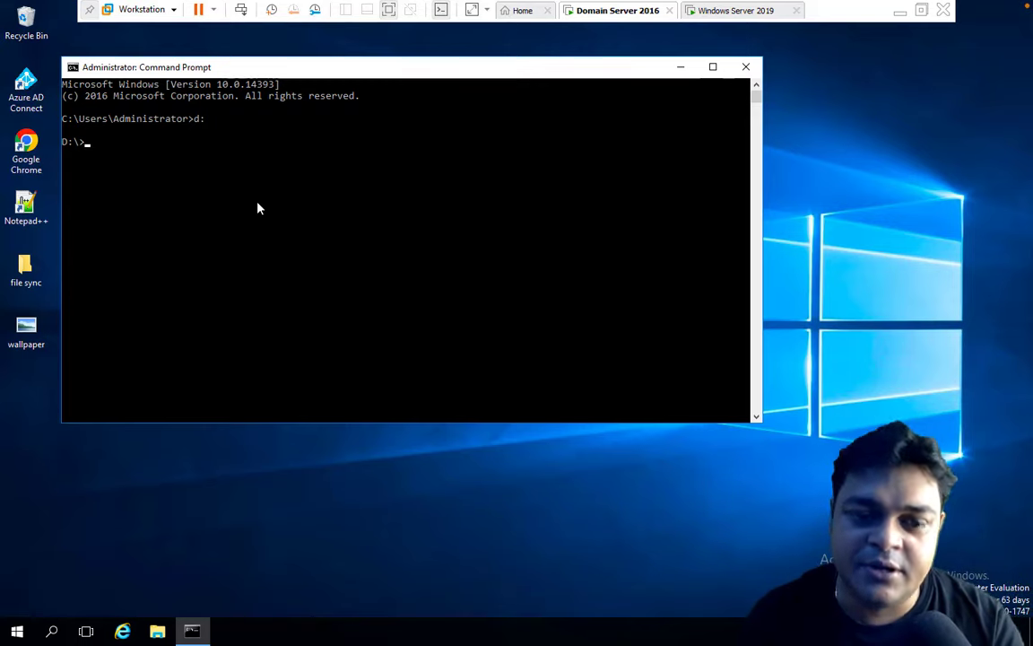
type("dir")
key("Return")
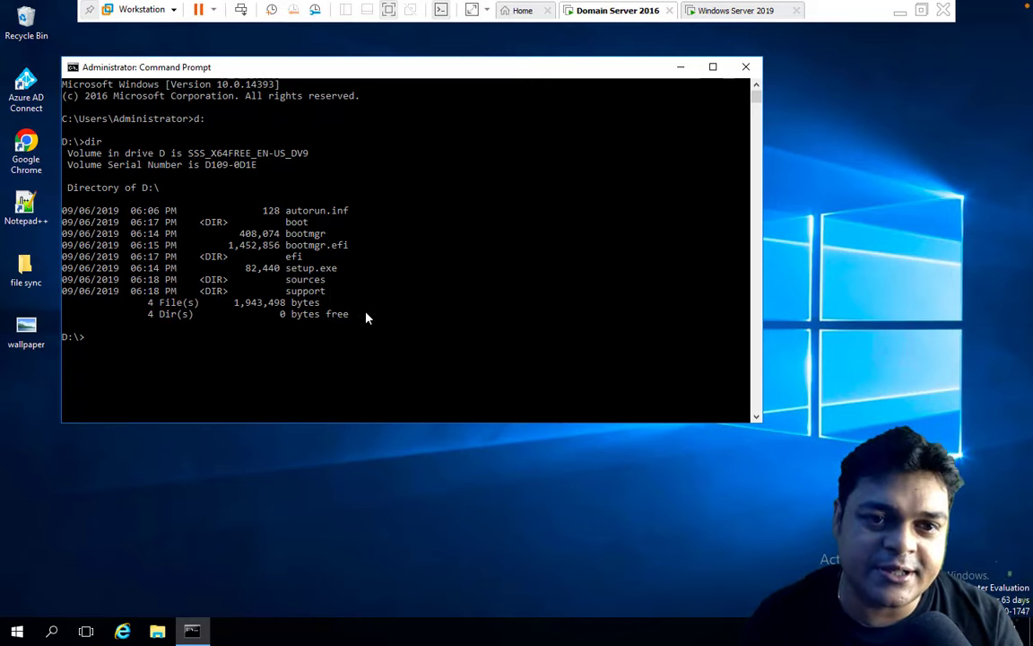
left_click(308, 281)
left_click(321, 291)
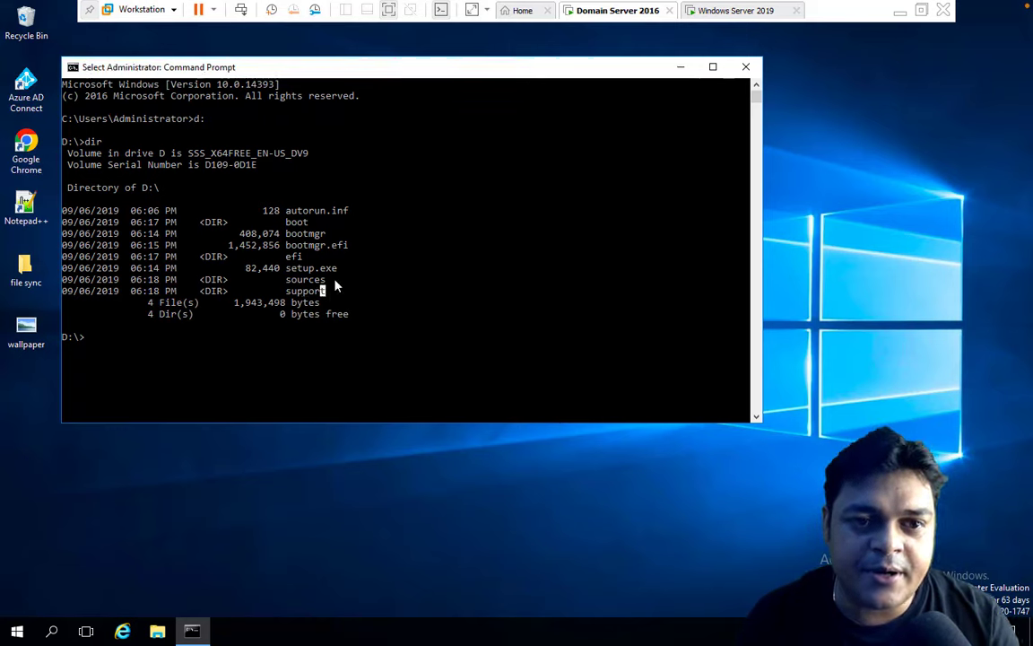
left_click_drag(322, 280, 282, 296)
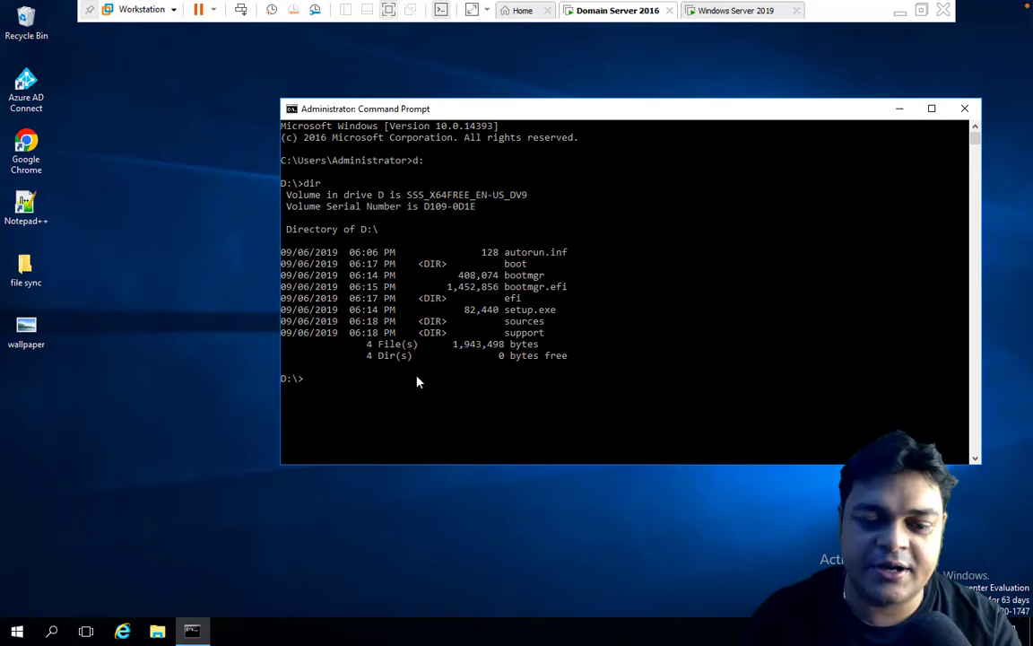
Enter D:\support and list its folders: adfs, adprep, logging and samples.
type("cd ")
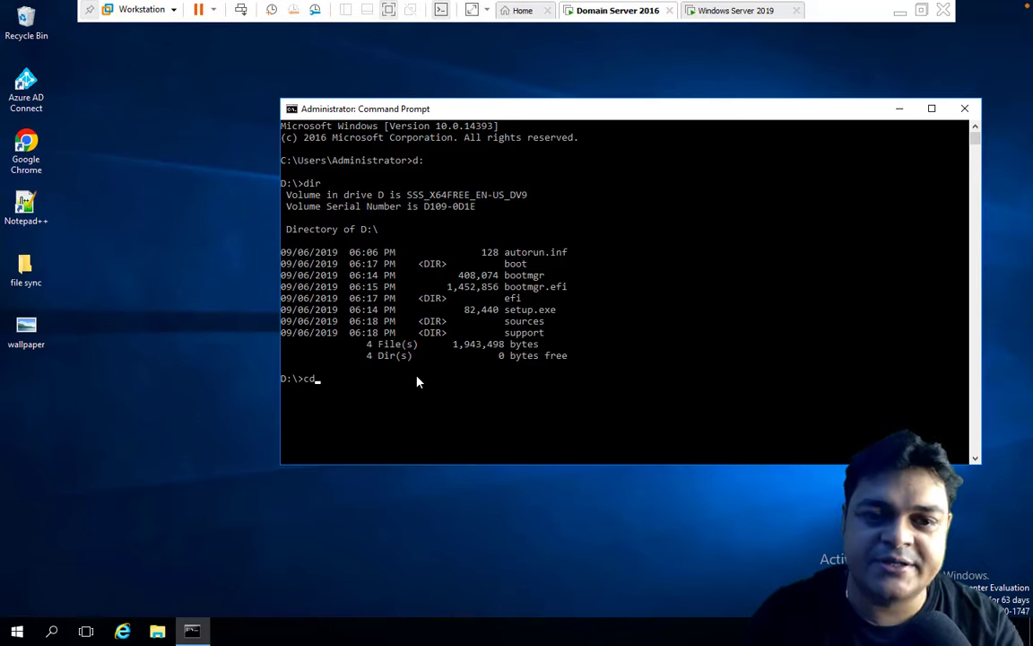
type("su")
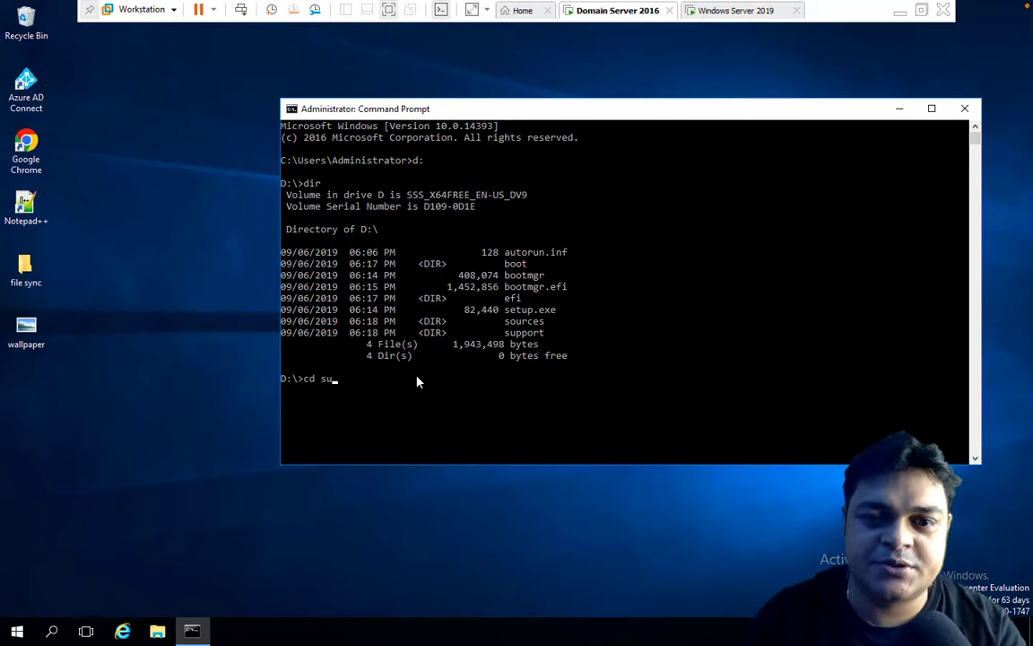
type("pport")
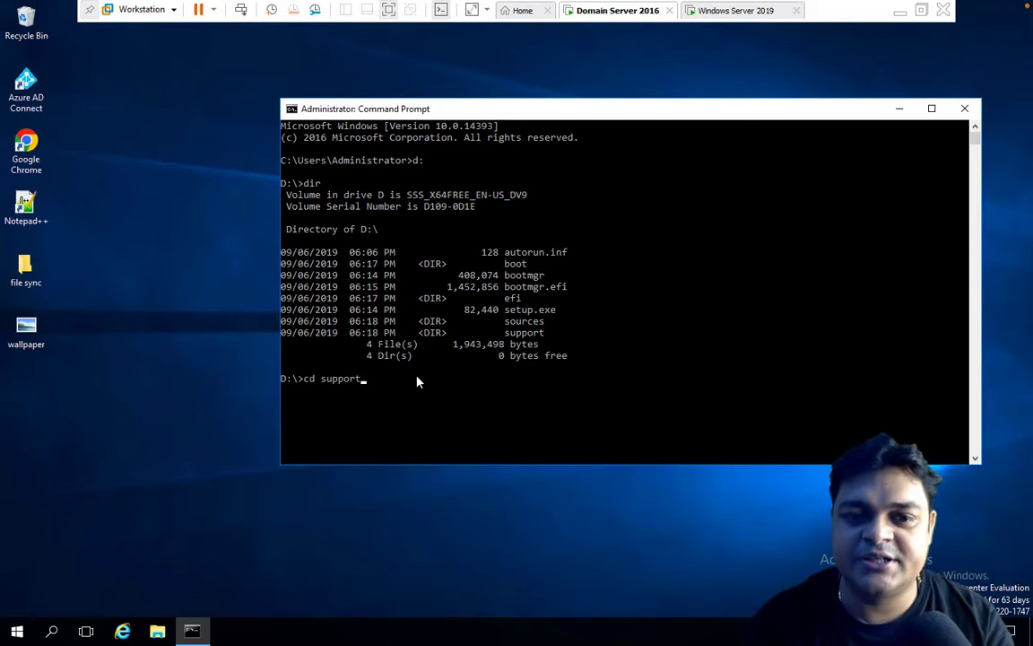
key("Return")
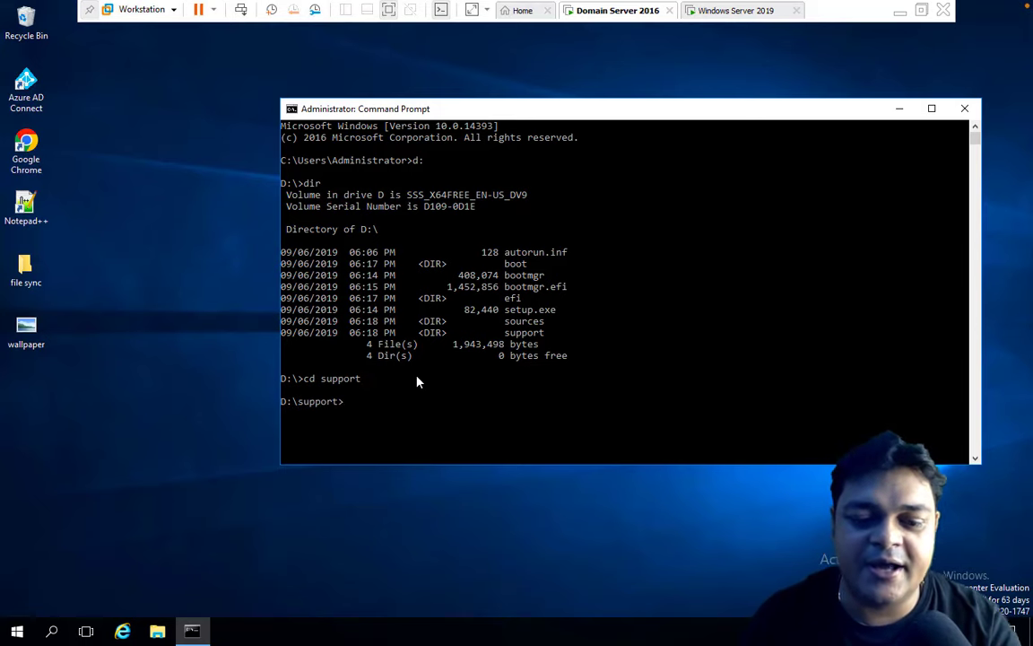
type("dir")
key("Return")
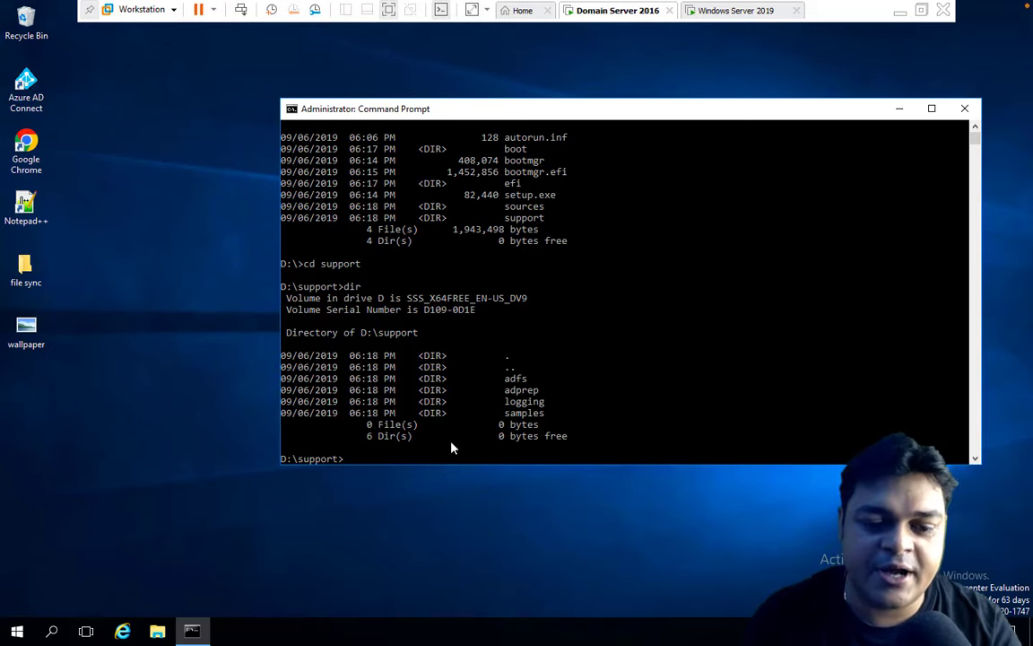
Move into D:\support\adprep with cd adprep and list its files.
type("cd a")
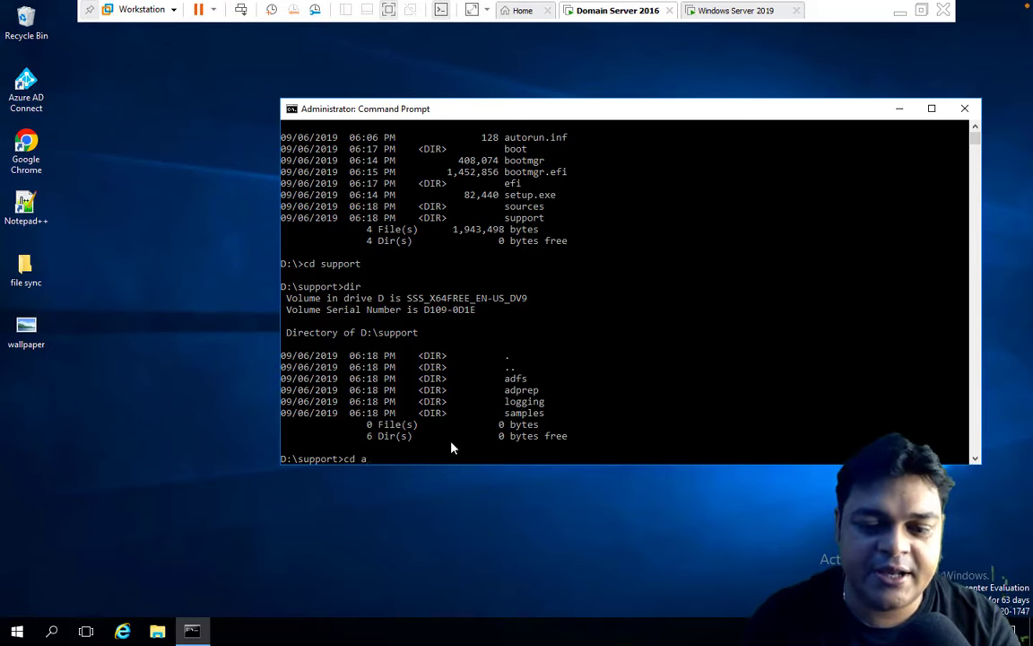
type("dpre")
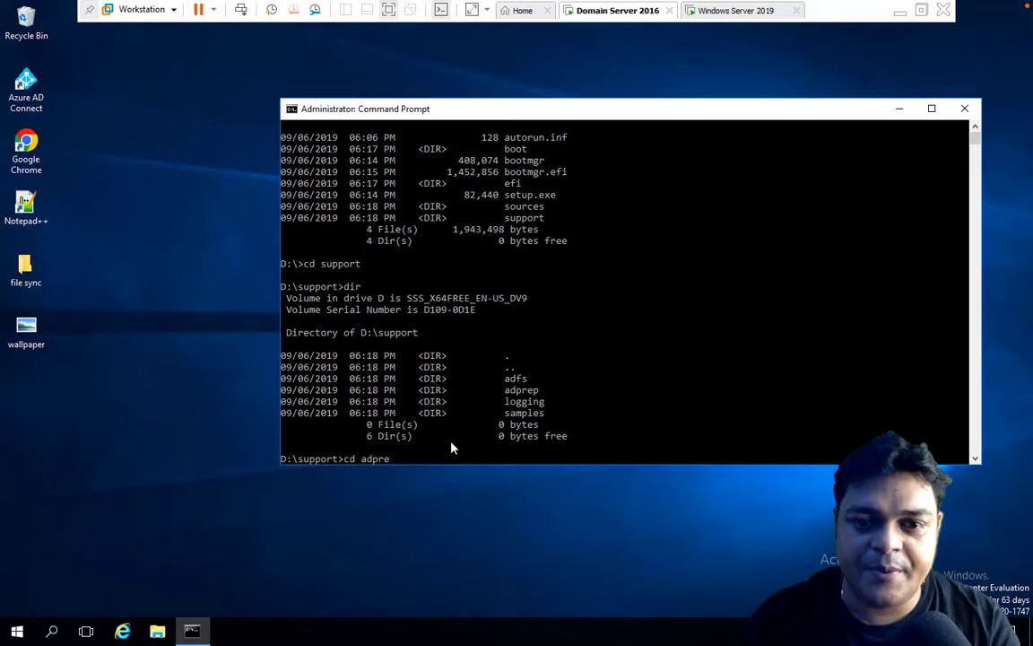
type("p")
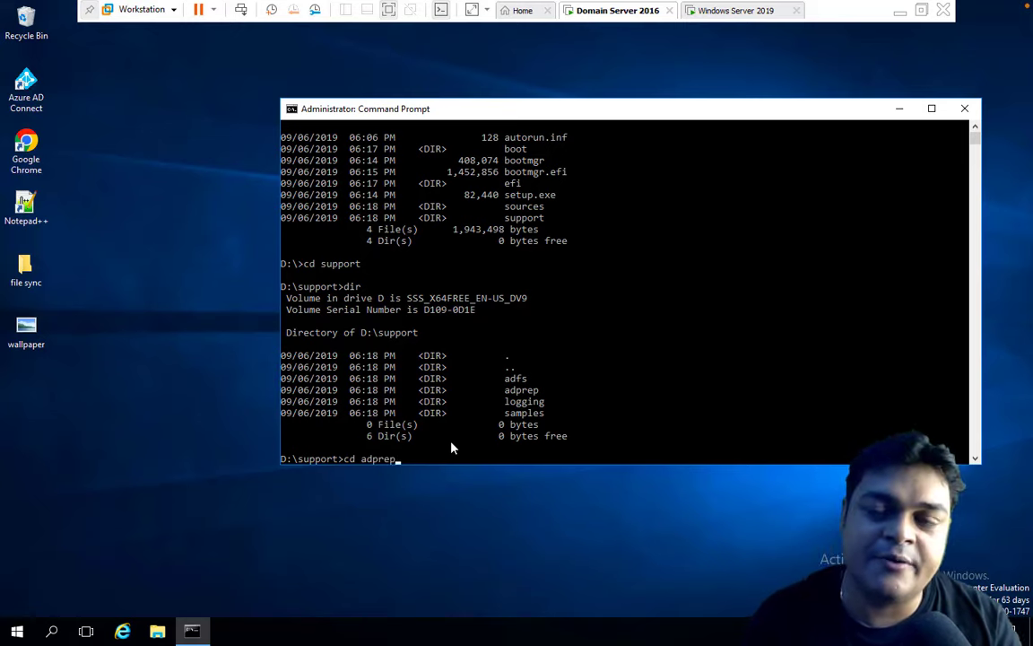
key("Return")
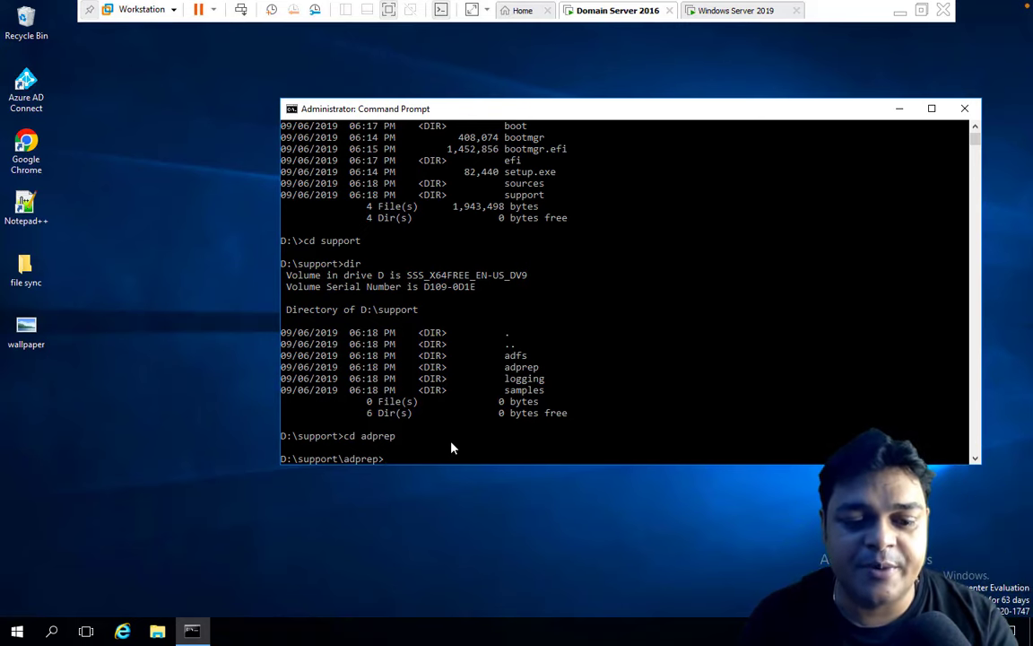
type("dir")
key("Return")
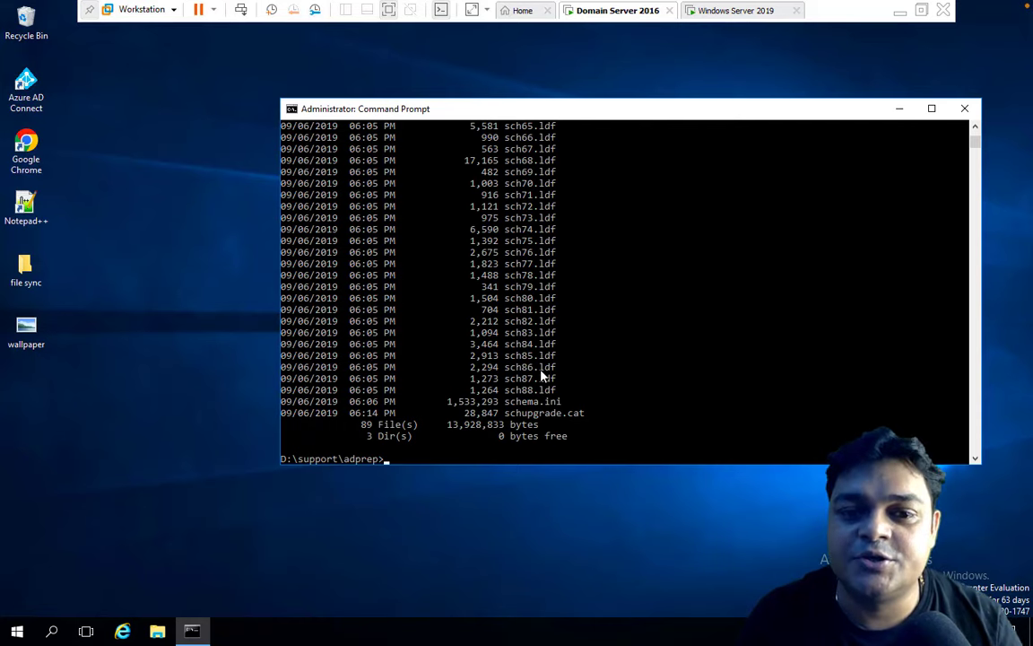
Scroll through the adprep listing and highlight adprep.exe.
scroll(500, 251, "up", 4)
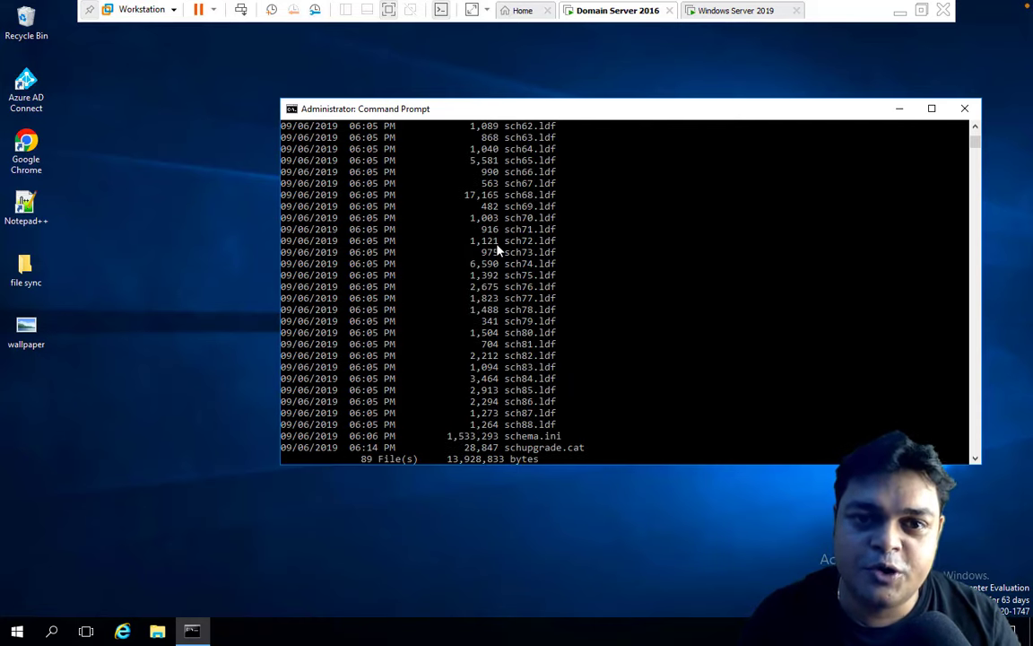
scroll(499, 251, "up", 20)
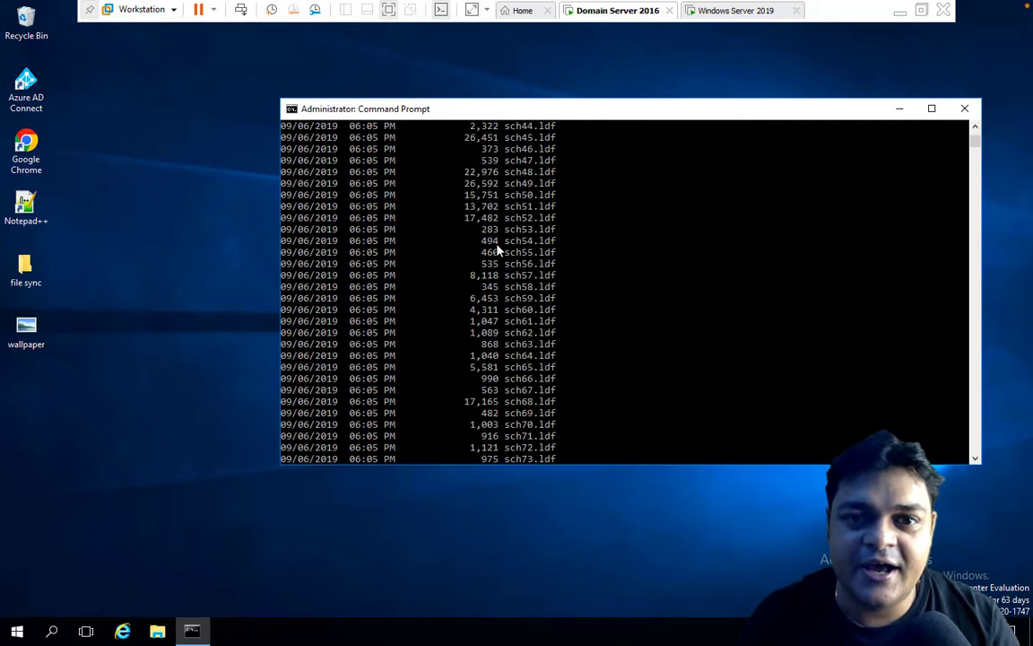
scroll(500, 251, "up", 1)
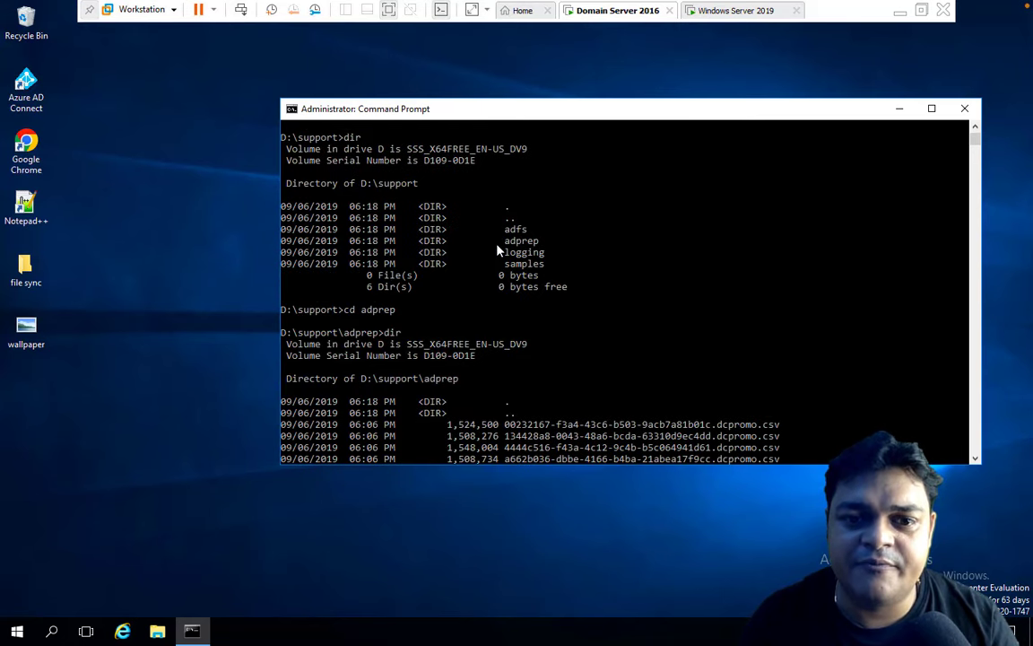
scroll(499, 251, "down", 2)
scroll(499, 251, "down", 3)
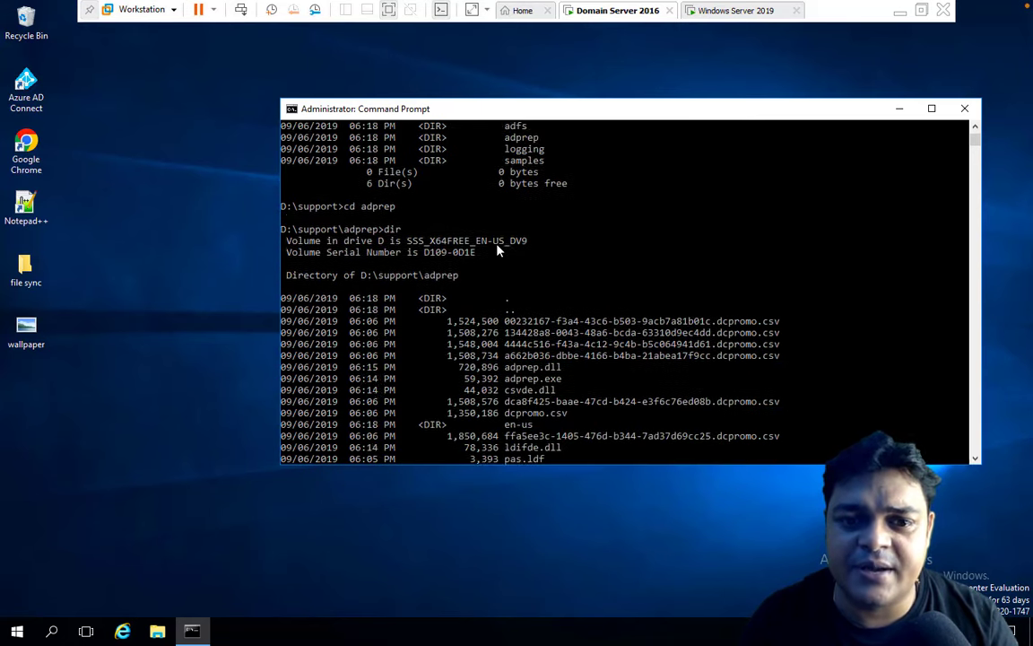
scroll(484, 310, "down", 8)
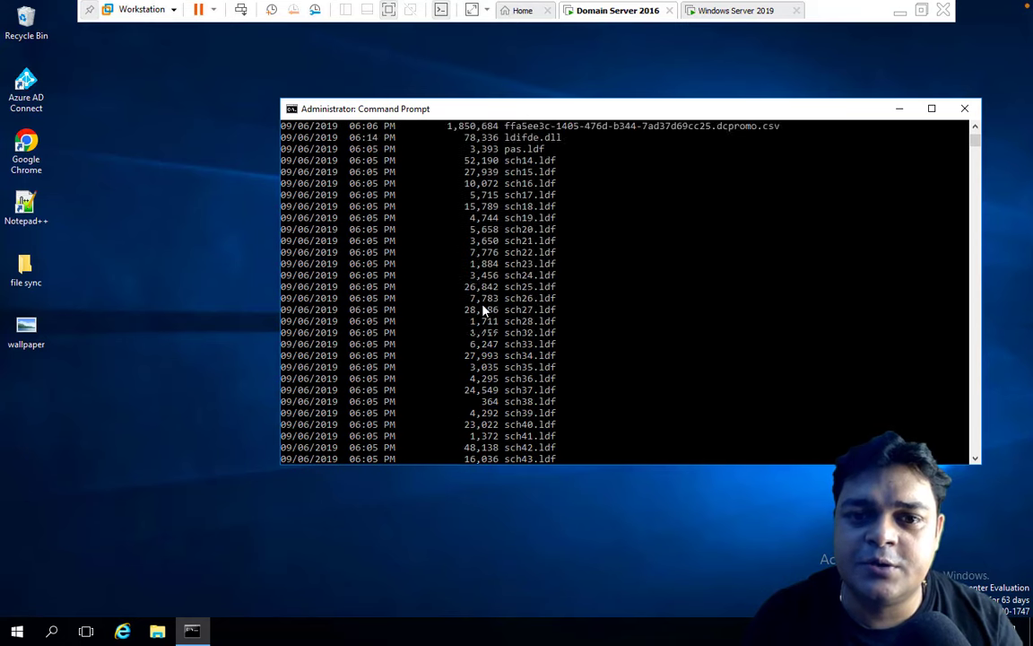
scroll(484, 309, "up", 3)
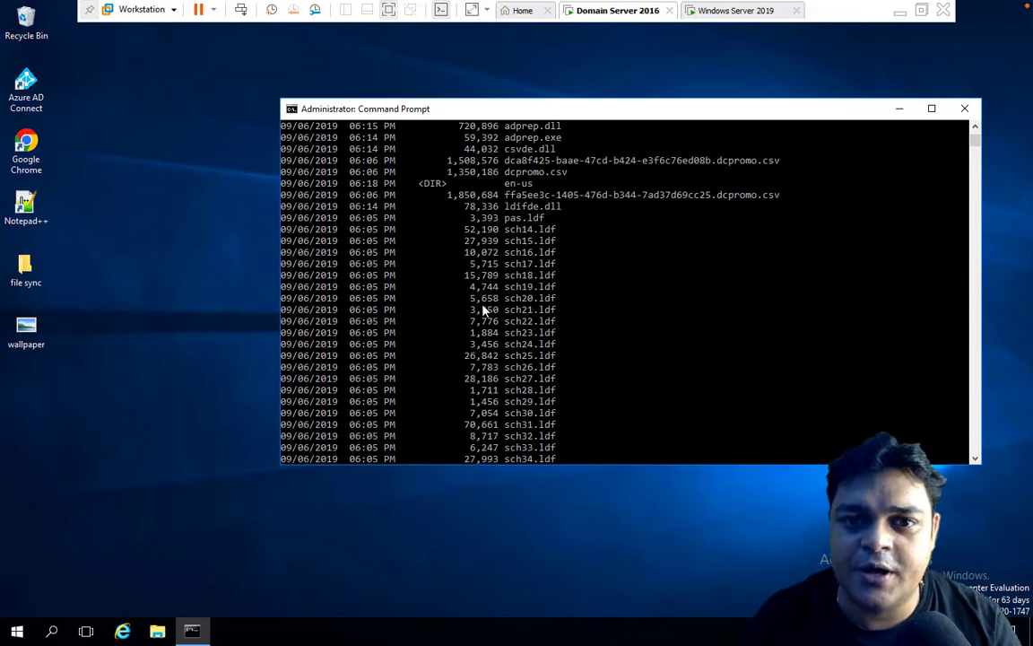
scroll(485, 310, "up", 2)
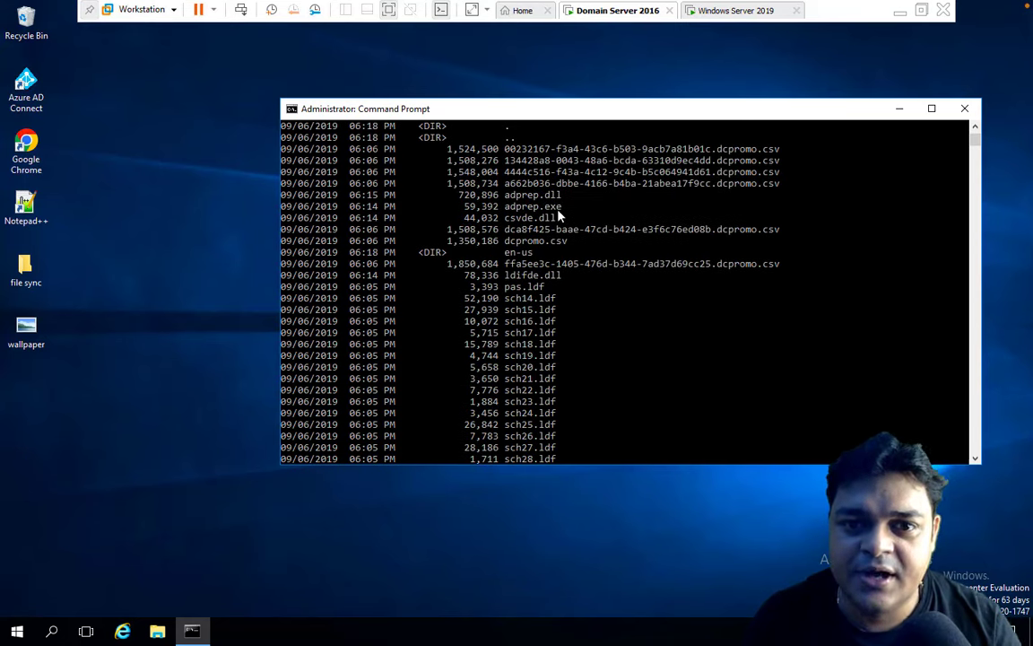
left_click_drag(558, 209, 490, 210)
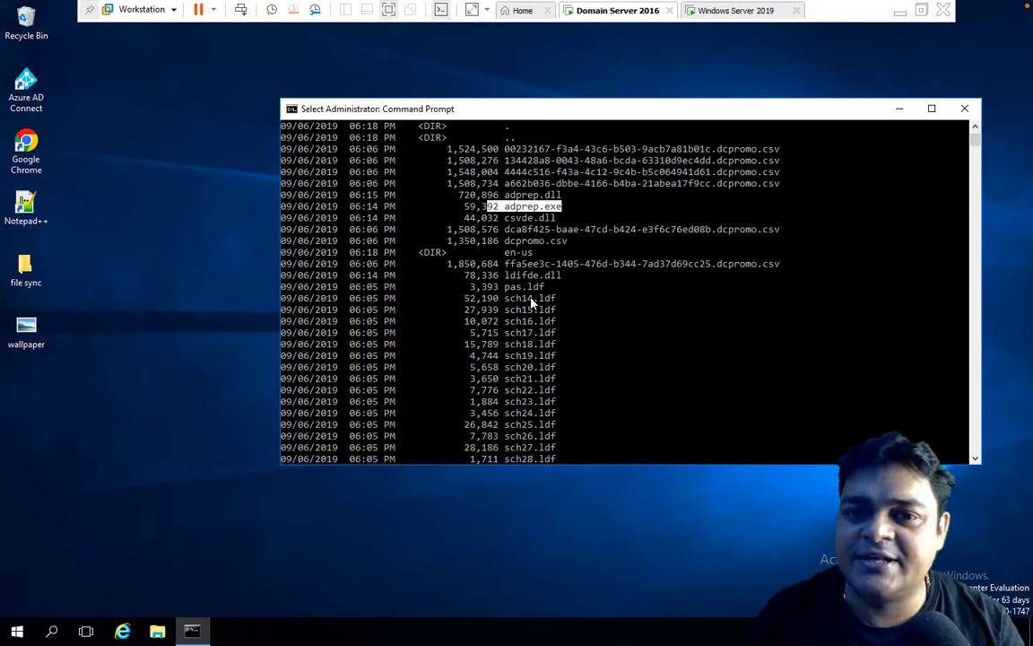
scroll(532, 303, "down", 10)
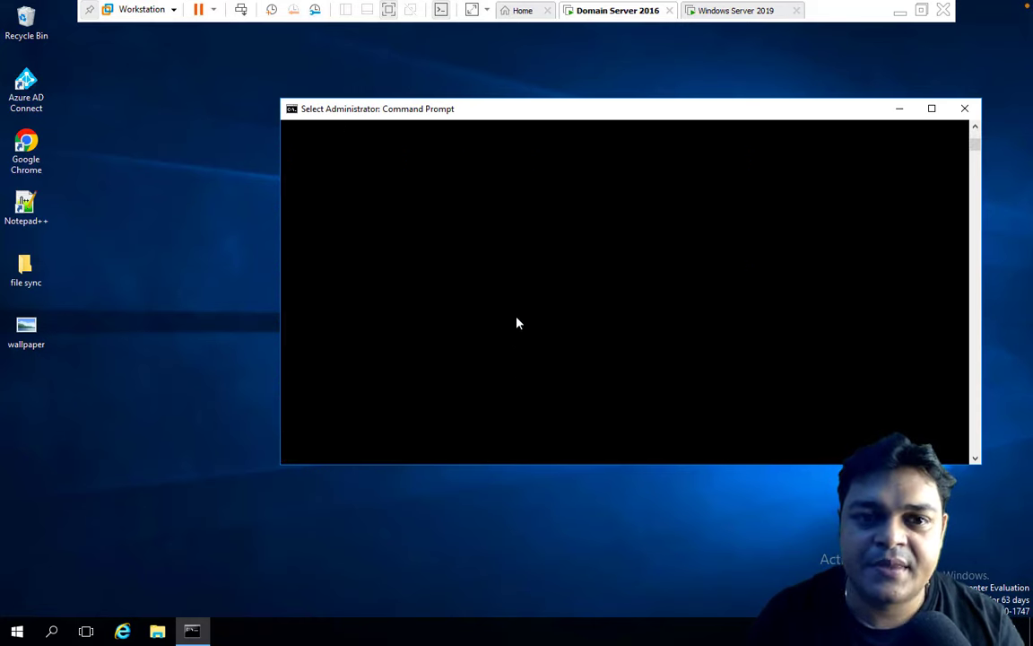
scroll(517, 323, "up", 5)
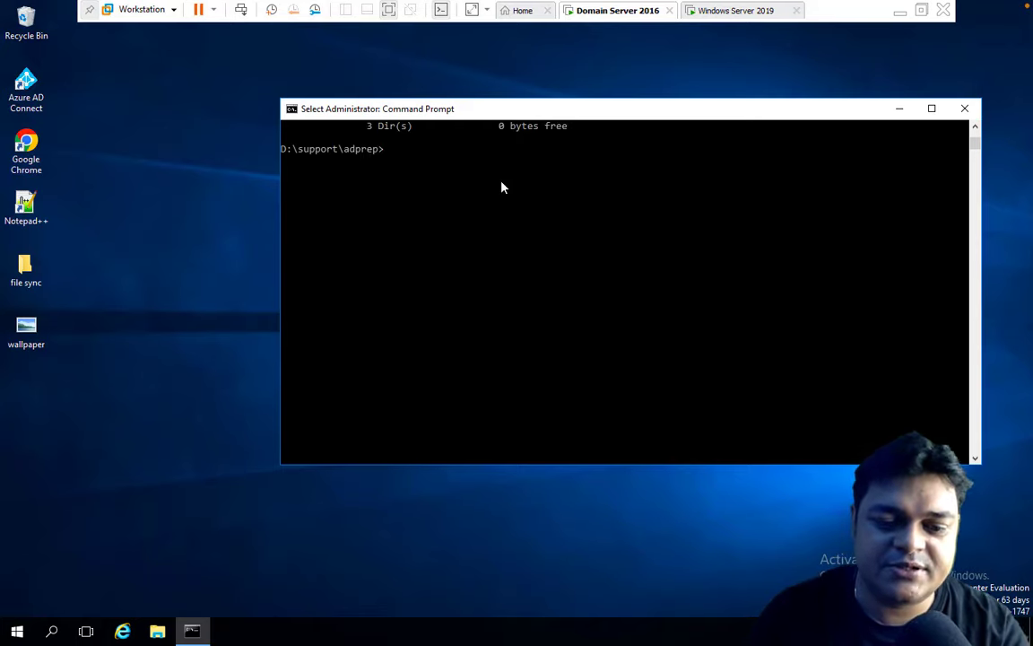
Run adprep.exe /forestprep and confirm with C to raise the schema from 87 to 88.
type("adp")
type("re")
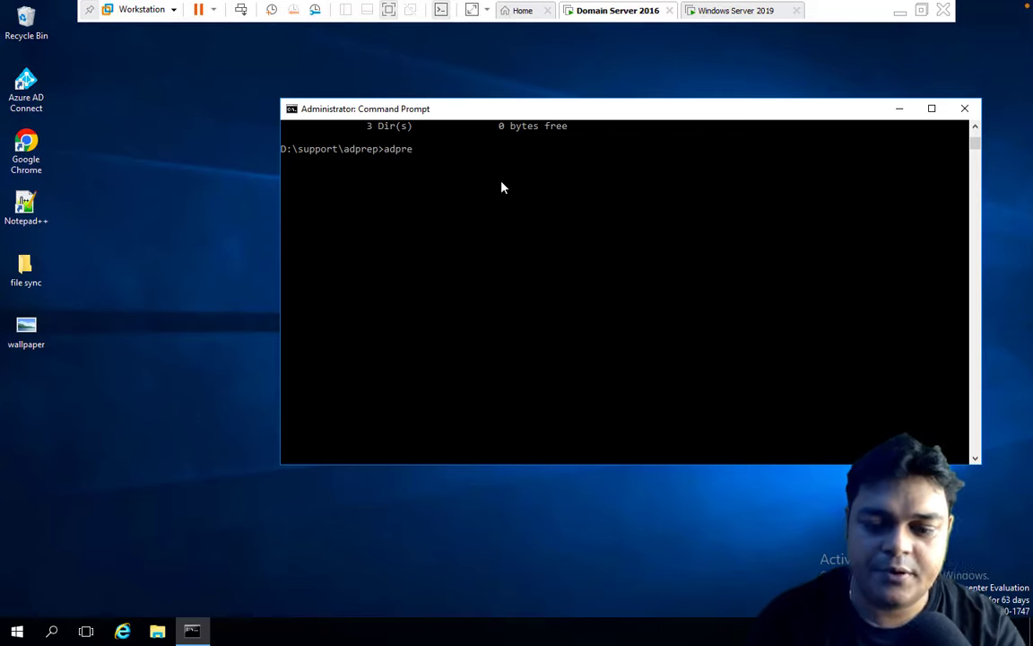
type("p.exe")
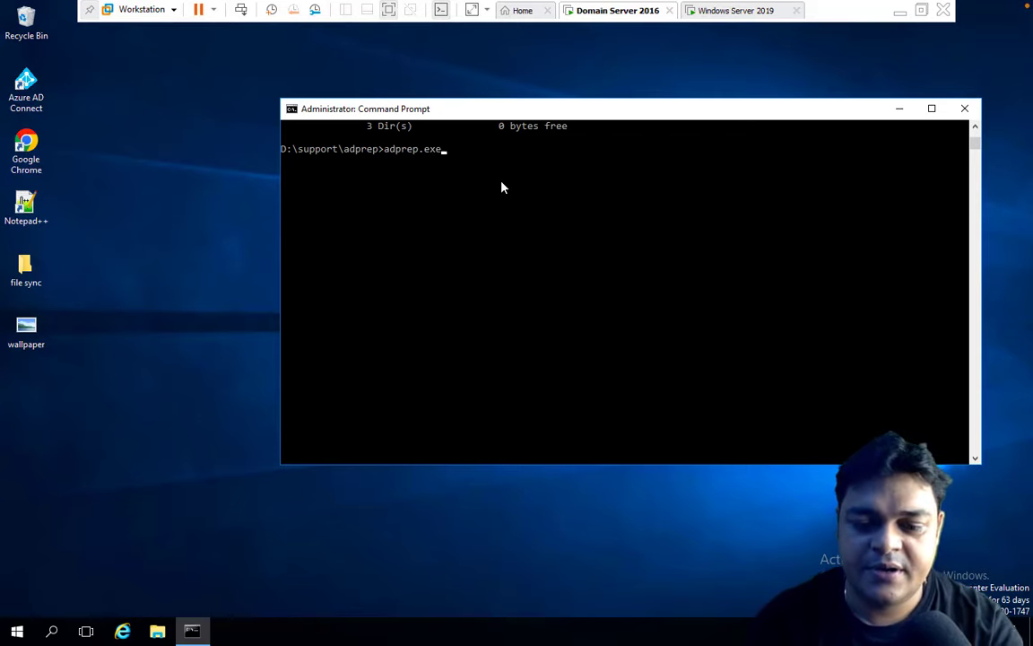
scroll(568, 285, "down", 1)
type("/forest")
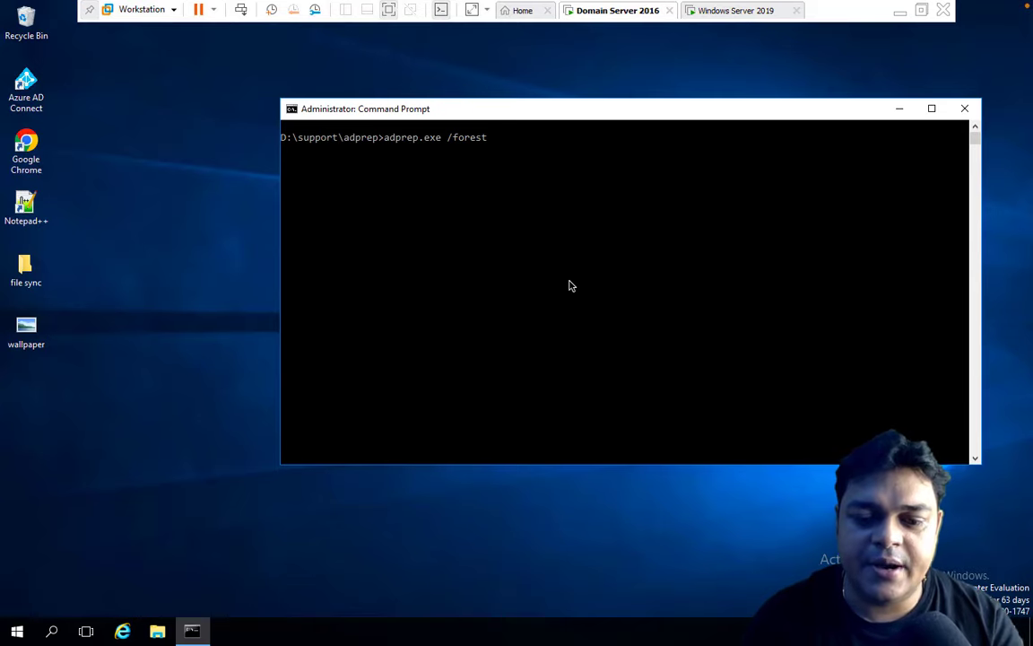
type("prep")
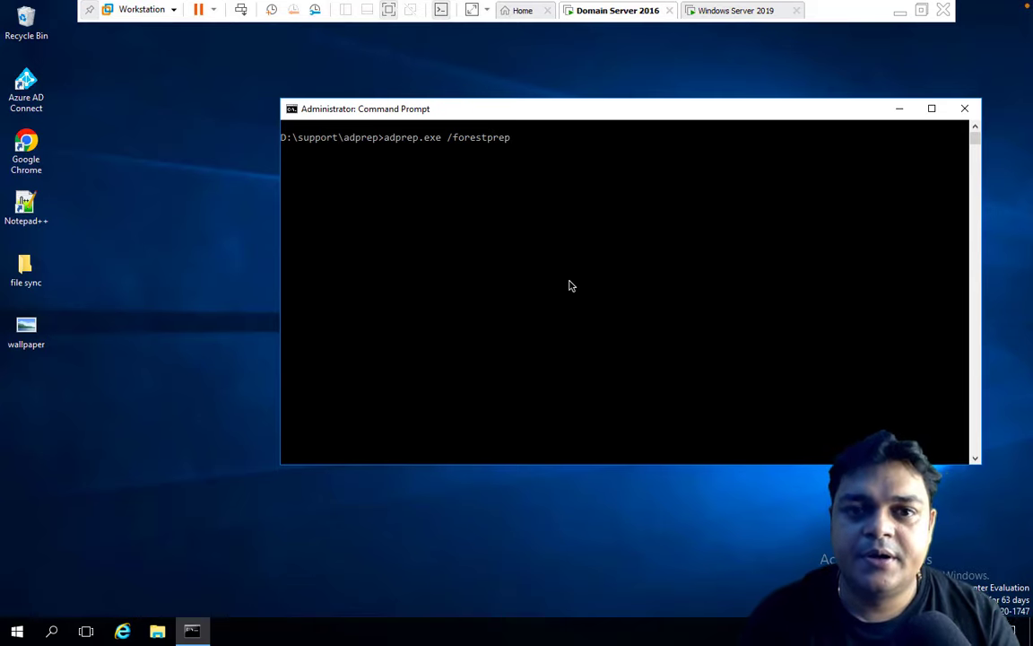
key("Return")
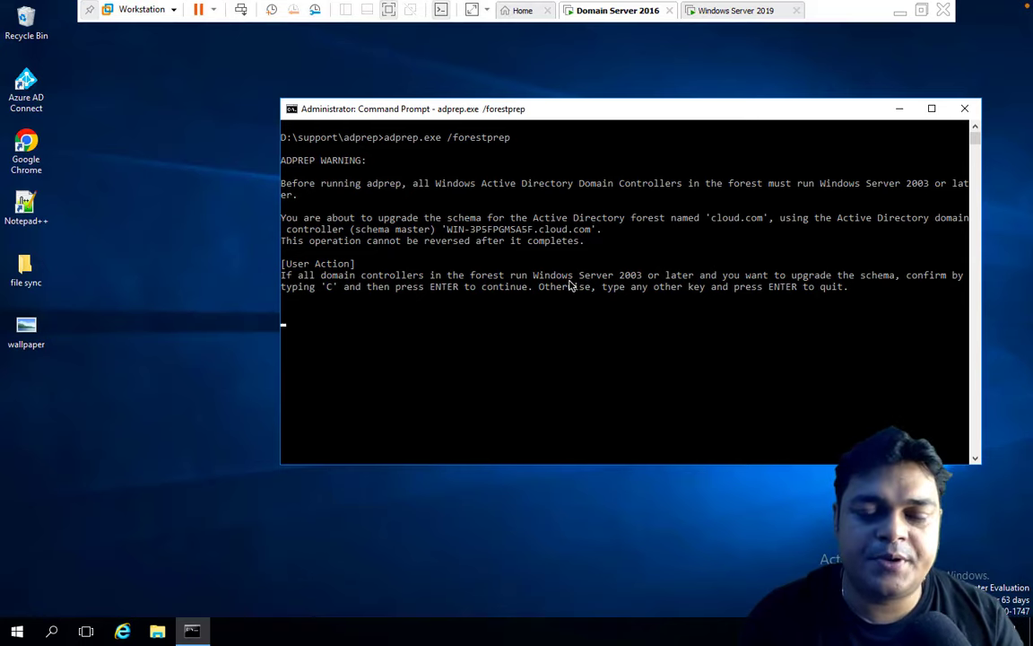
type("c")
key("Return")
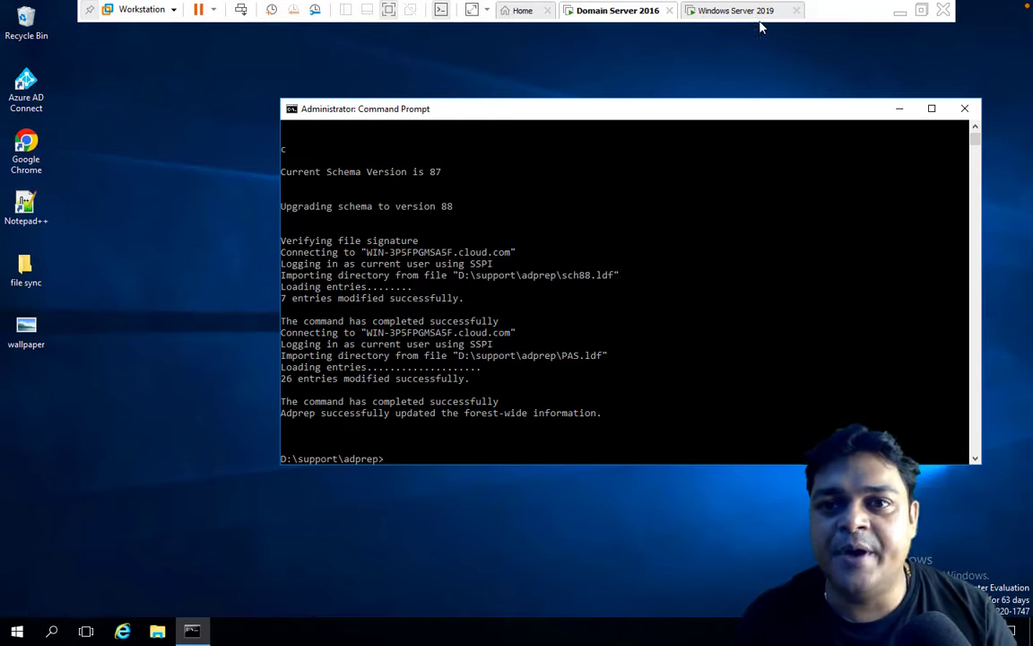
On the Windows Server 2019 VM, close Server Manager and open Network Connections with ncpa.cpl.
left_click(717, 11)
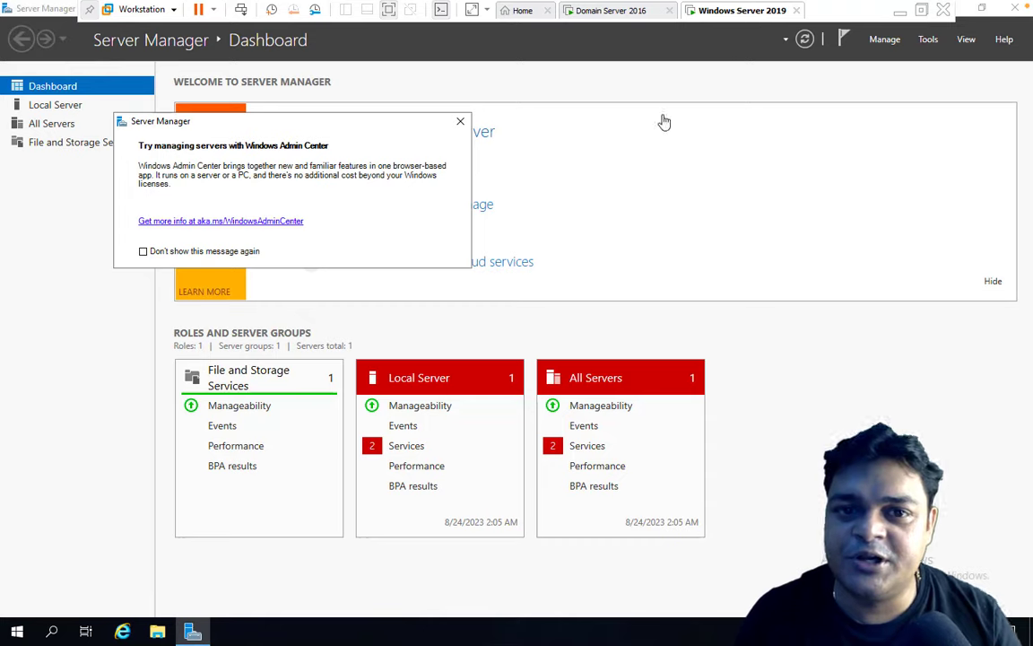
left_click(460, 121)
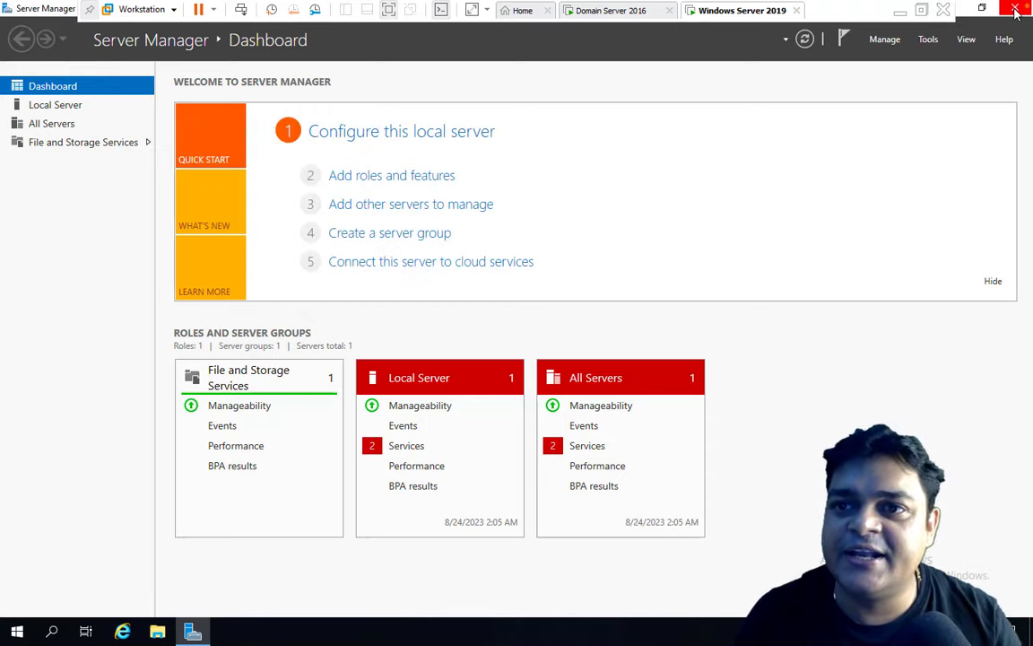
key("alt+F4")
key("super+r")
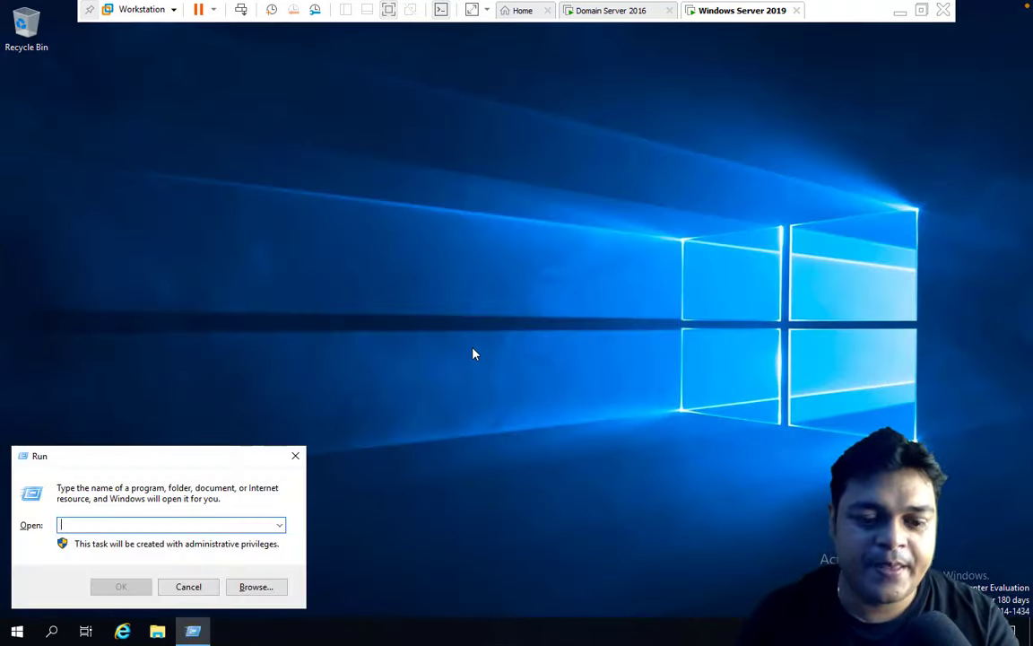
type("ncpa.cpl")
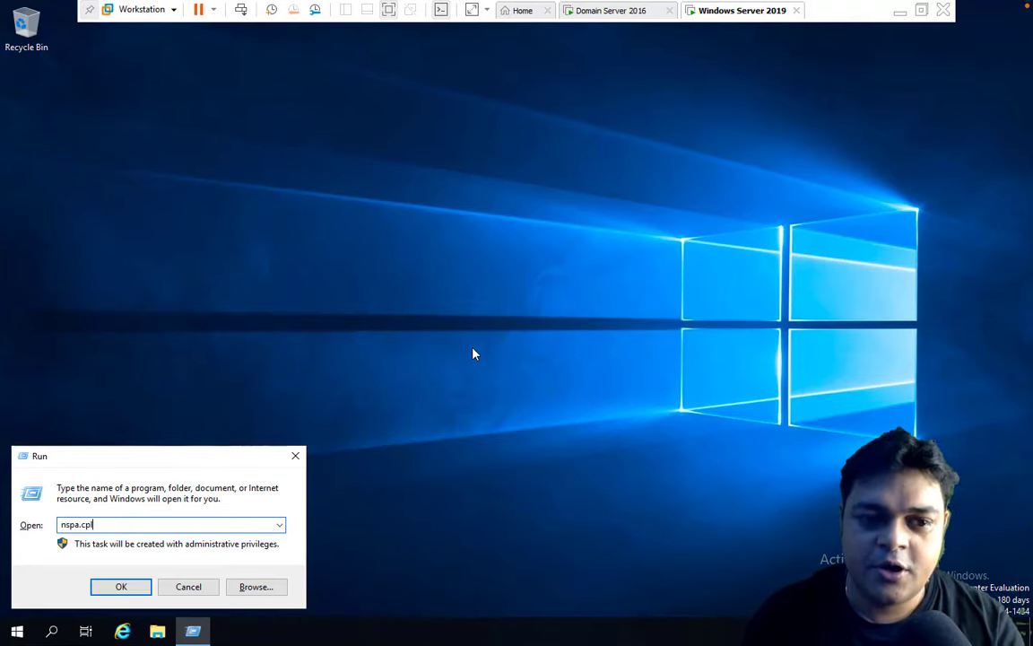
key("Return")
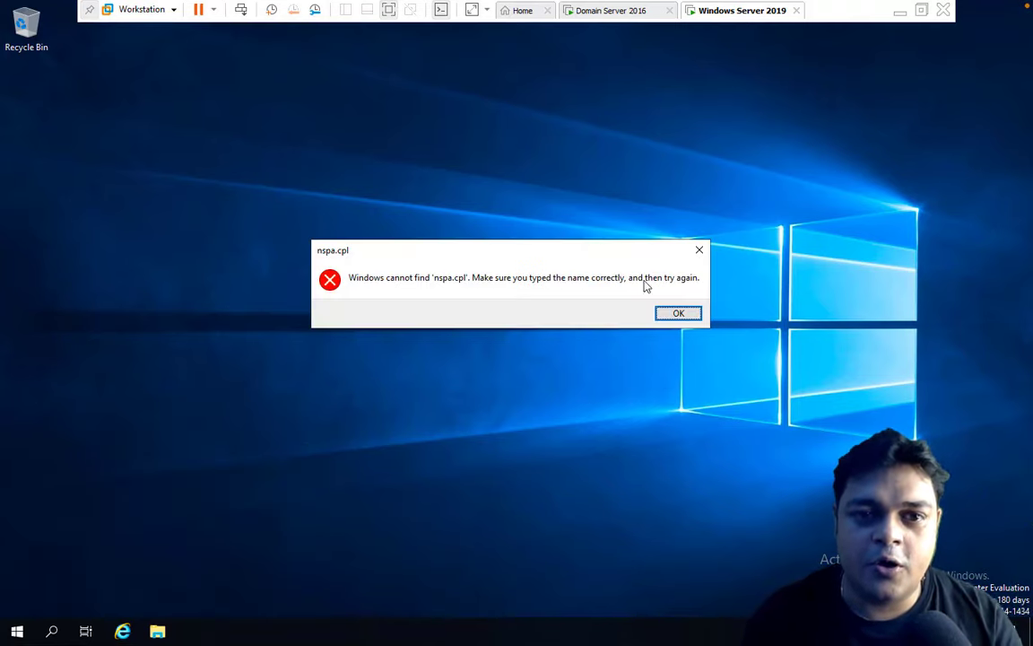
key("Return")
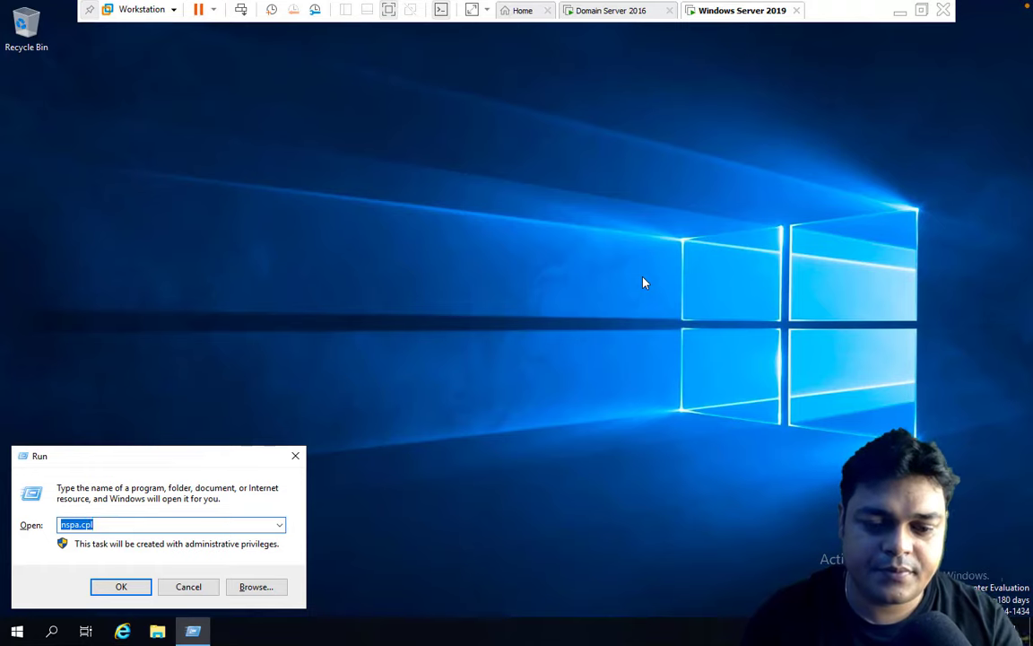
type("ncpa.cpl")
key("Return")
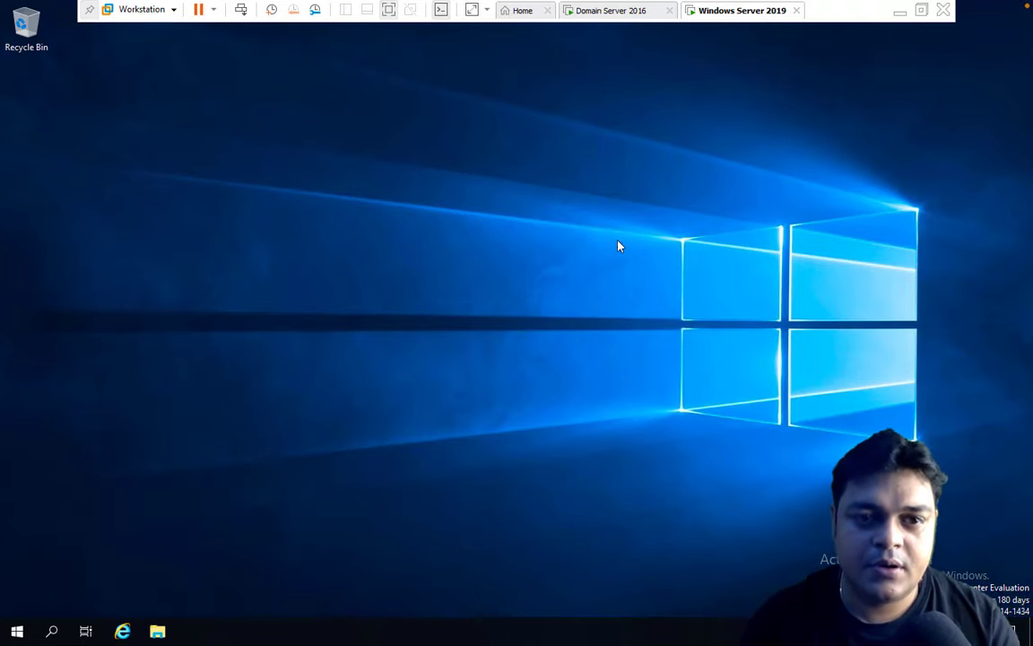
In Ethernet0's IPv4 properties, switch to a static address 192.168.1.129.
right_click(199, 206)
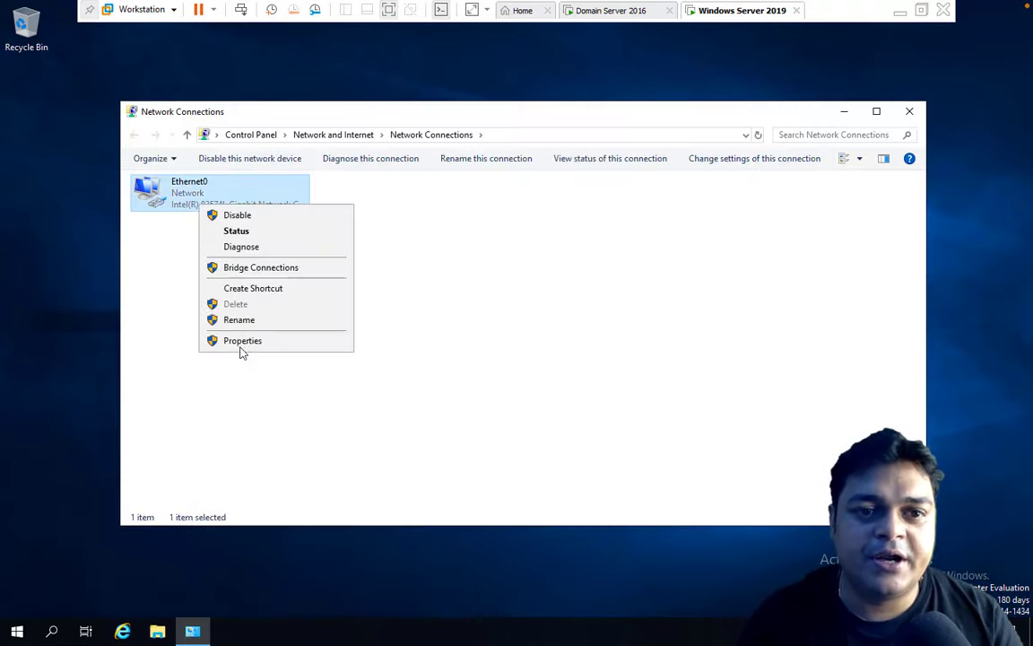
left_click(248, 342)
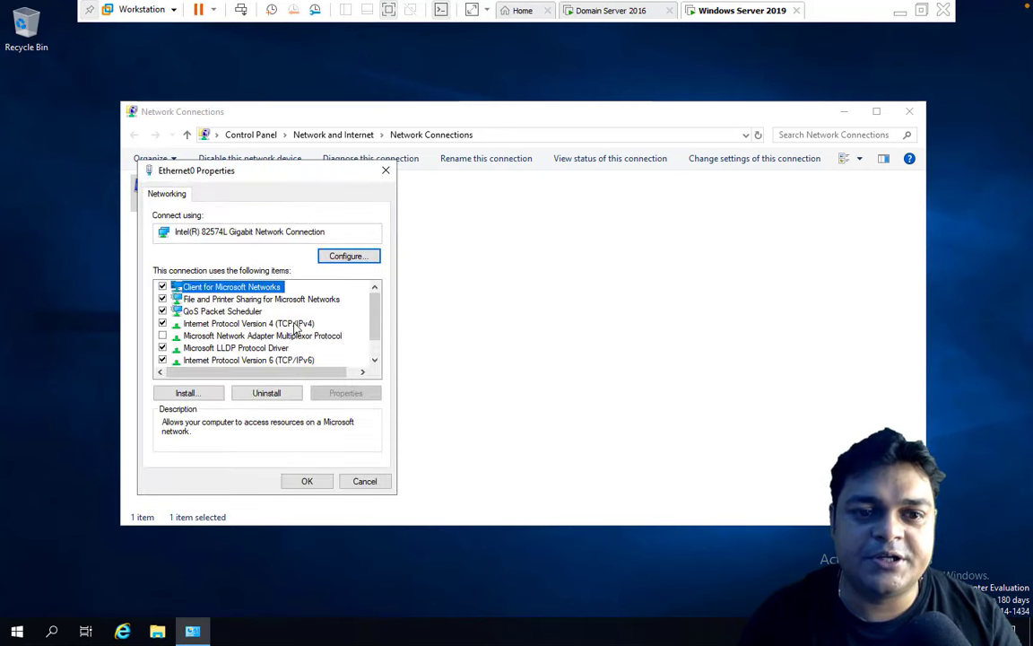
double_click(295, 325)
left_click(296, 330)
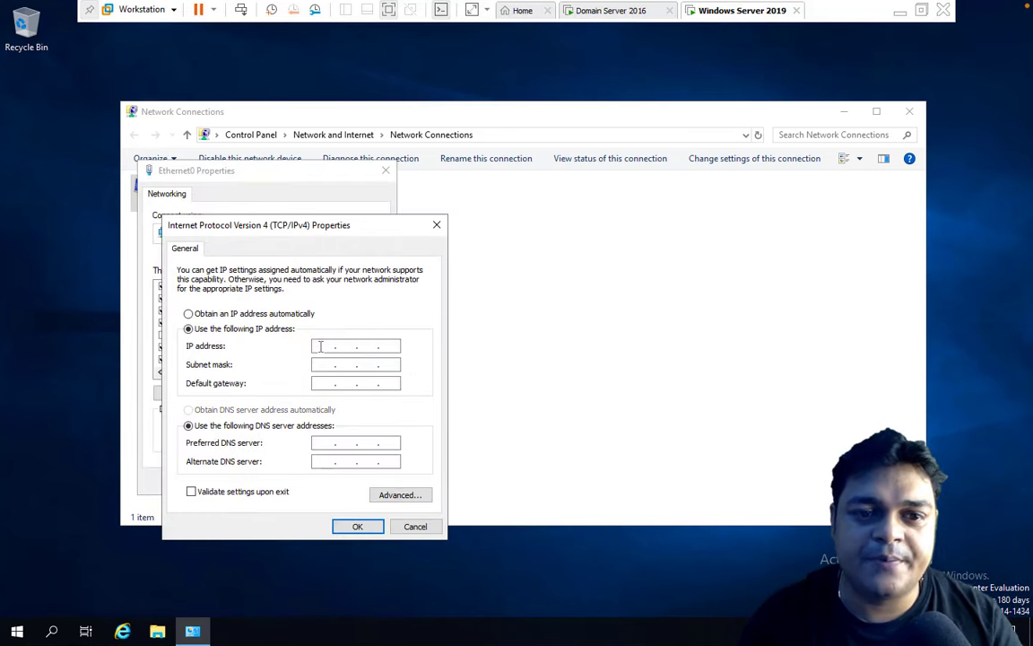
left_click(321, 346)
type("192 . 168 . ")
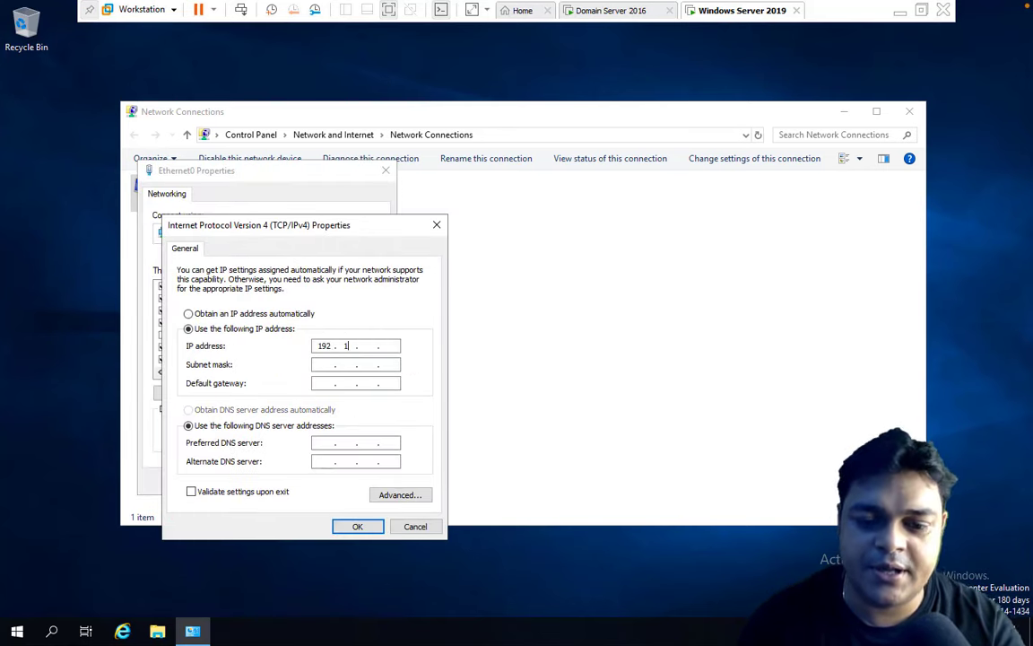
type("1 . ")
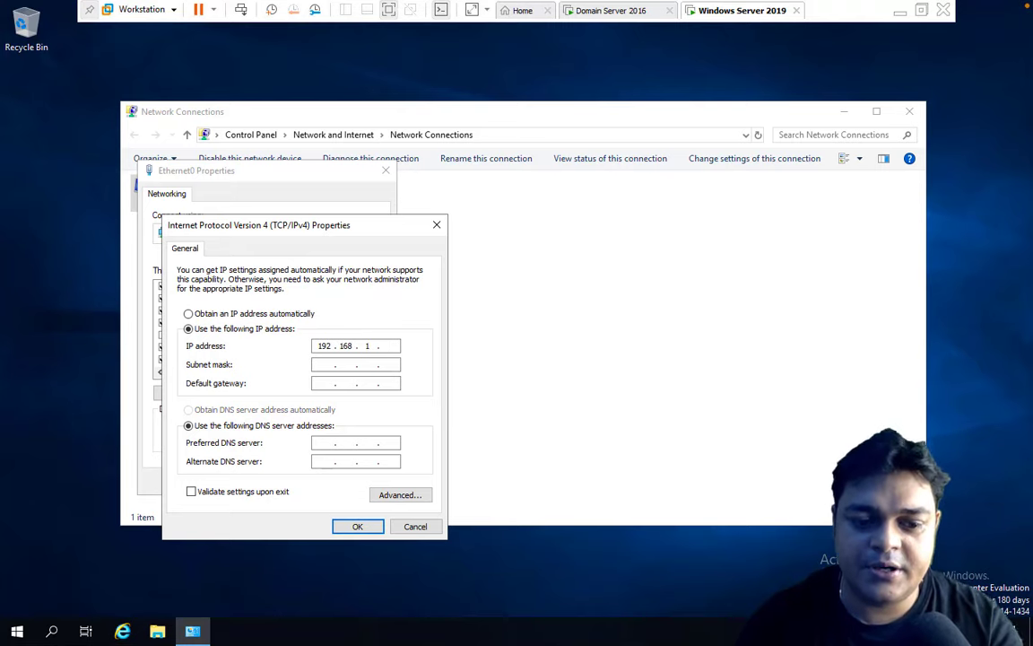
type("129")
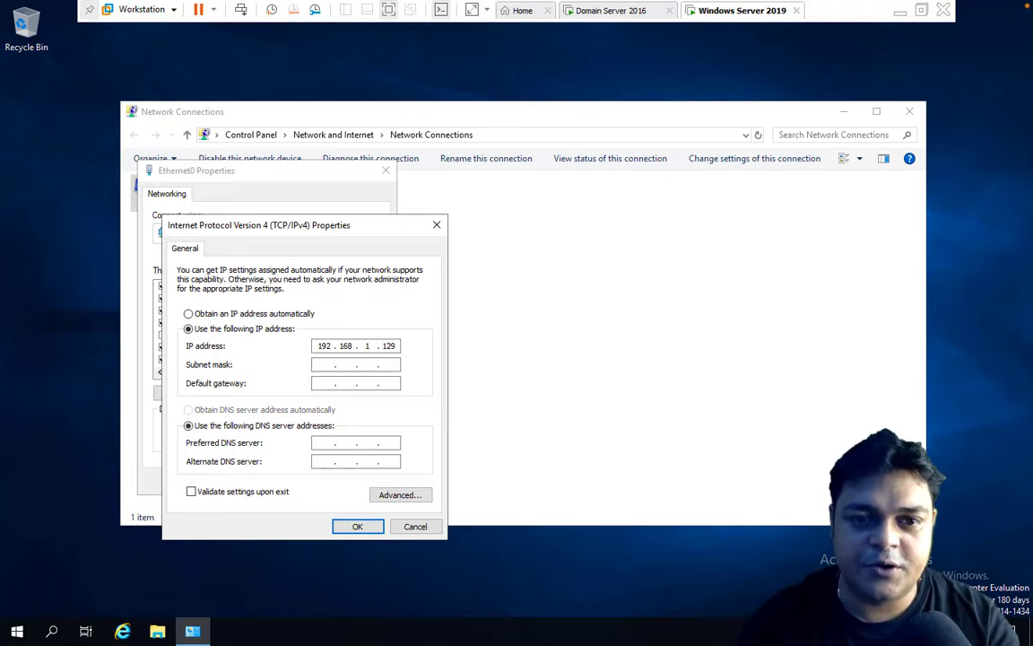
Add gateway 192.168.1.1 and DNS 192.168.1.100 and 8.8.8.8, then save and close.
key("Tab")
key("Tab")
type("192 . ")
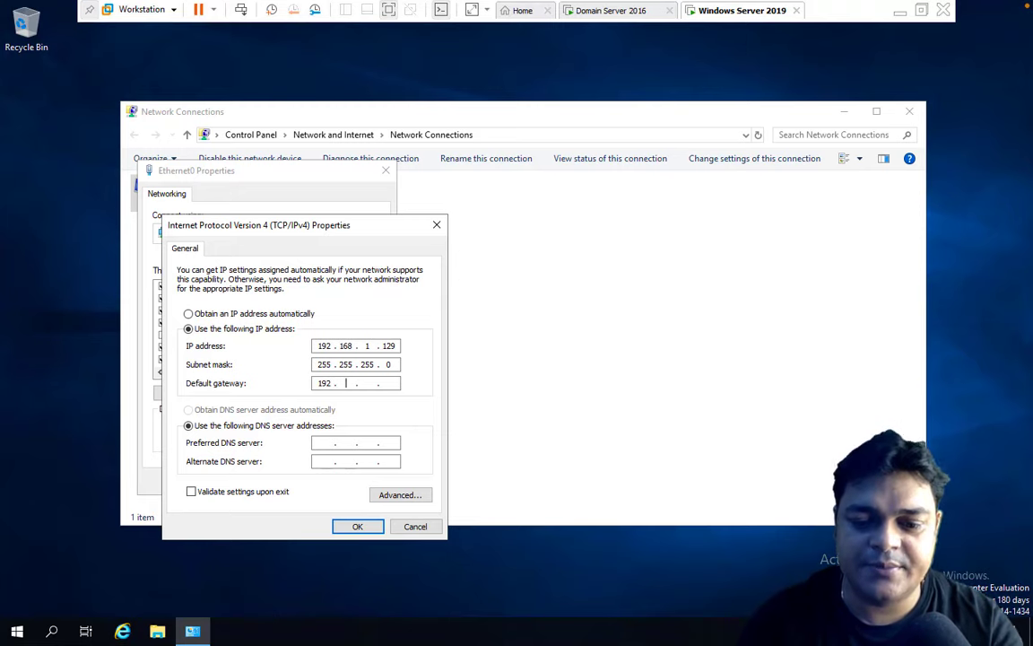
type("168 . 1 . 1")
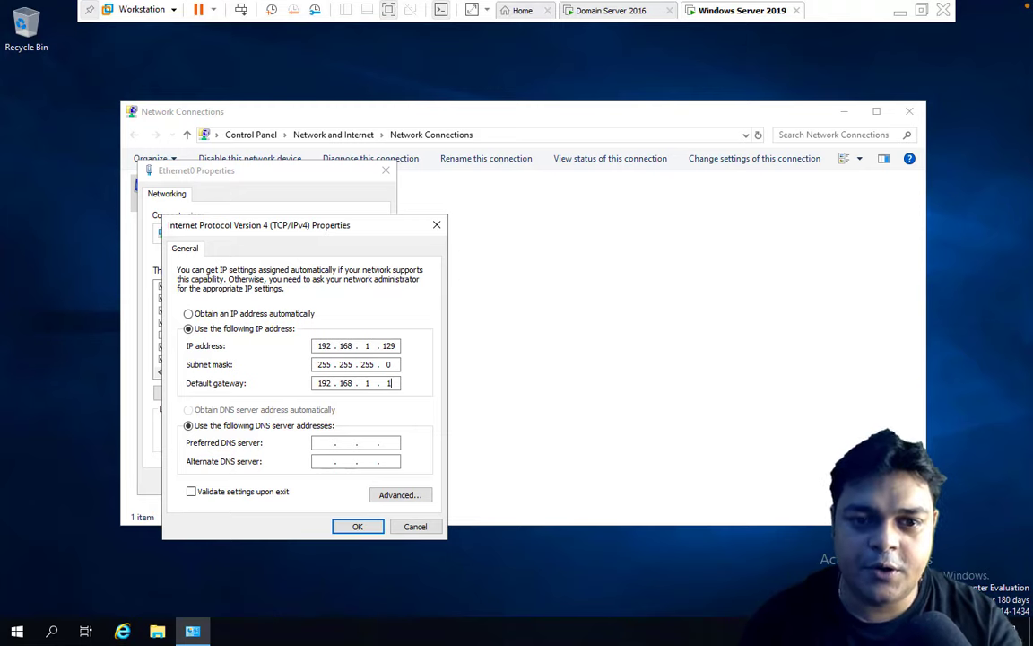
key("Tab")
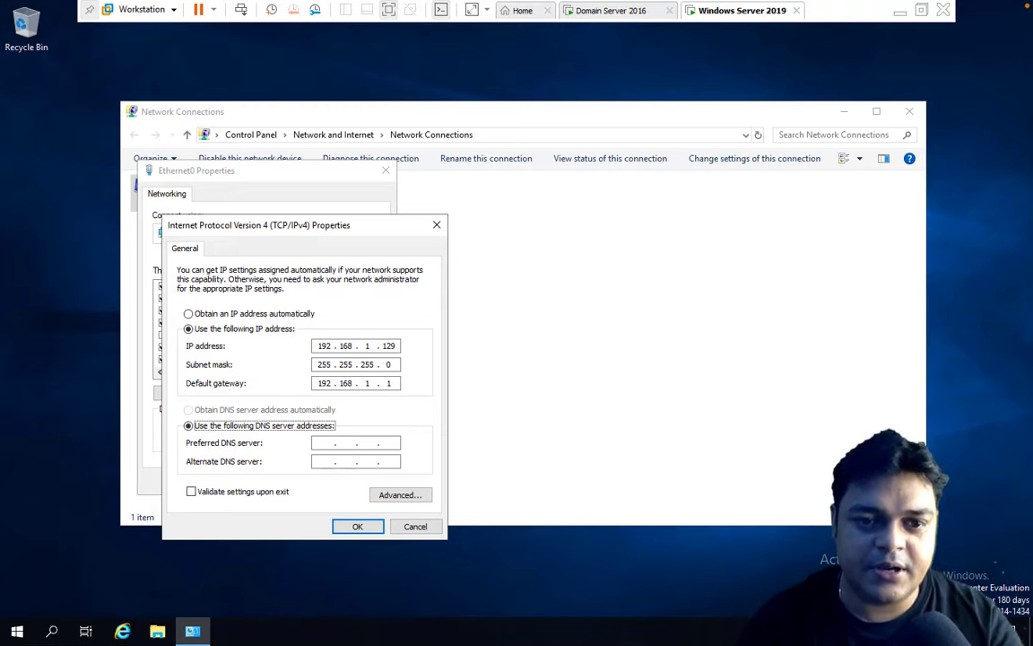
key("Tab")
type("192 . 16")
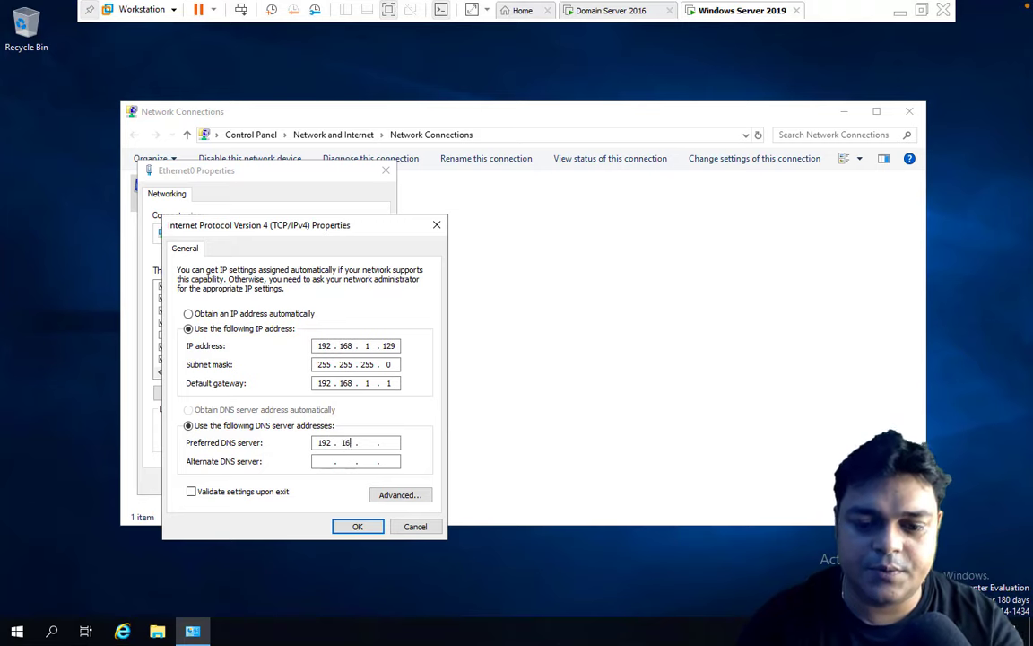
type("8 . 1 .")
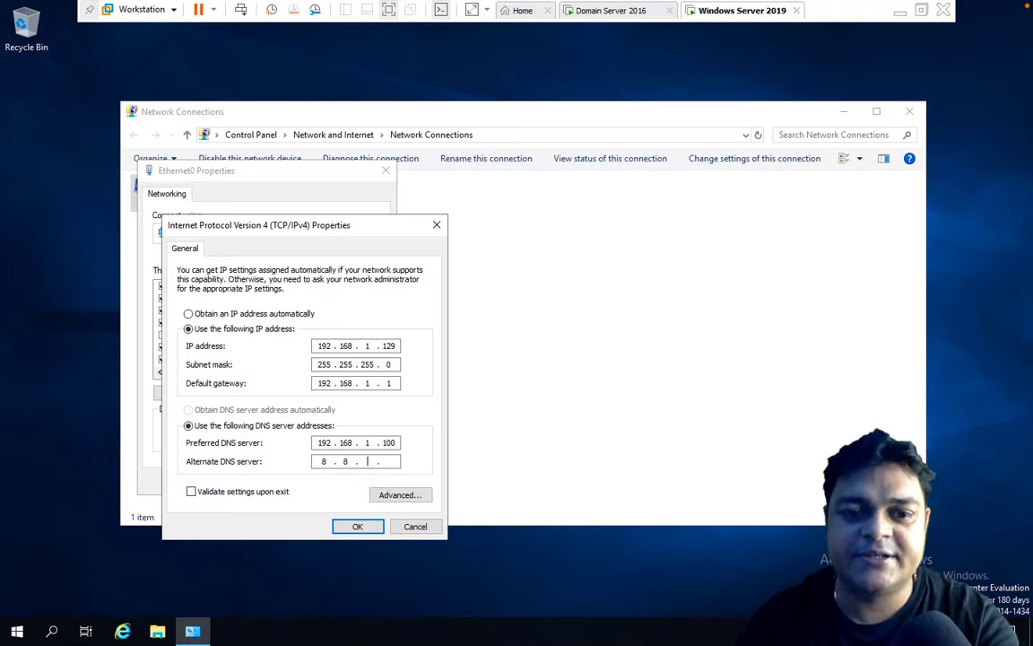
left_click(358, 526)
left_click(314, 481)
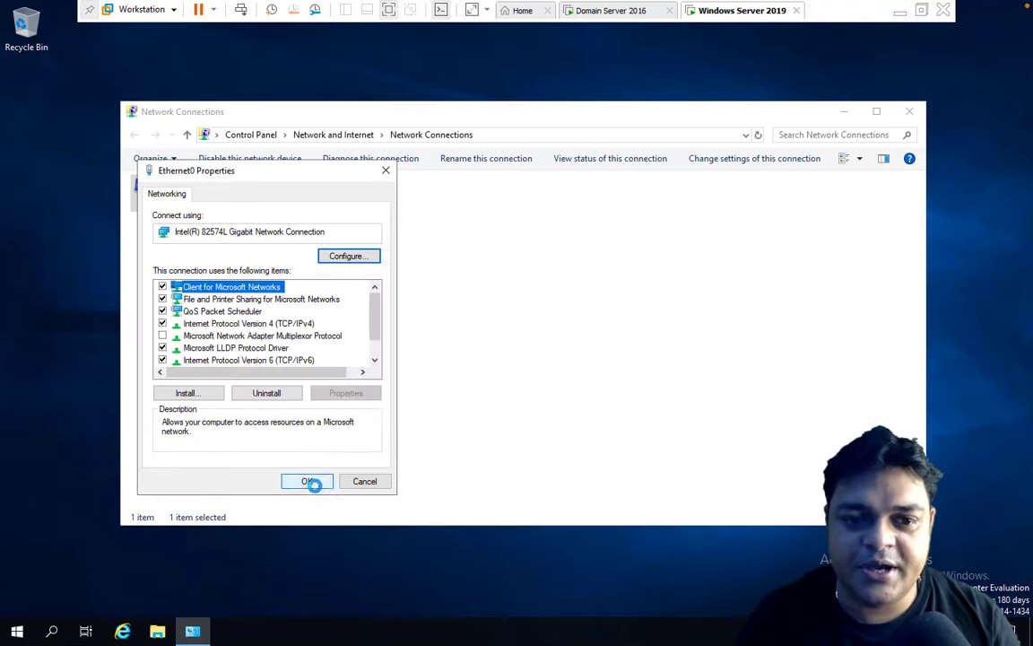
left_click(909, 112)
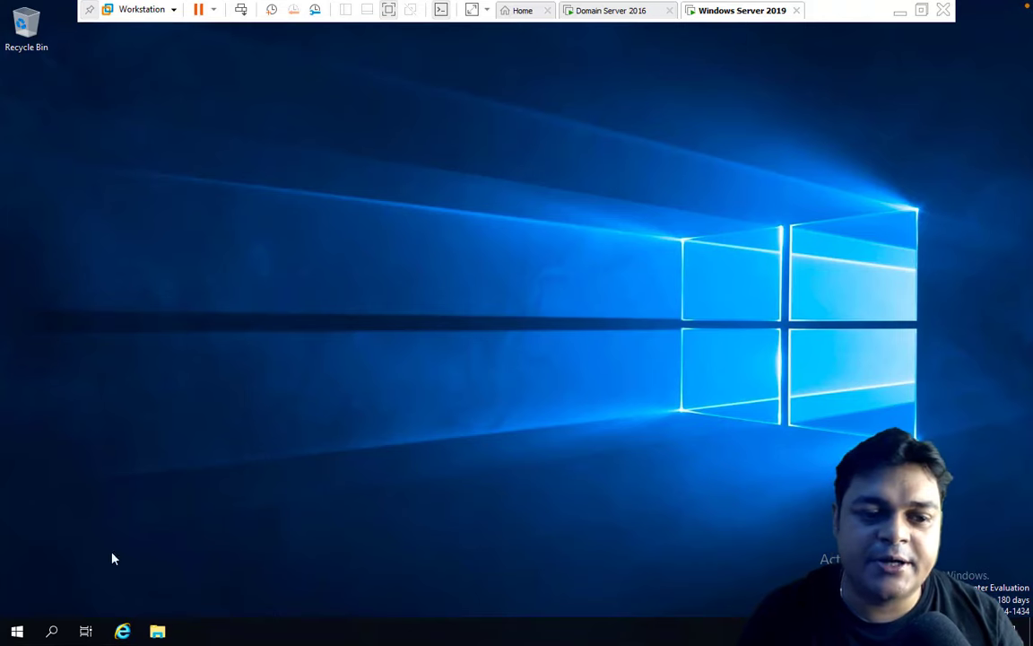
Open System Properties by running sysdm.cpl from the Win+X Run box.
right_click(20, 632)
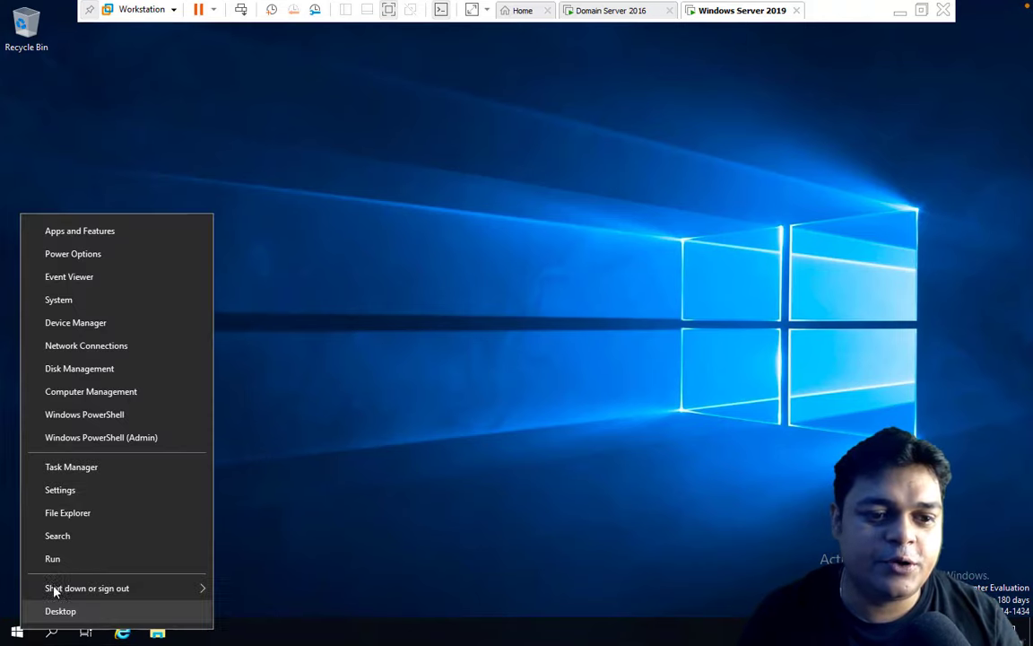
left_click(63, 561)
type("sys")
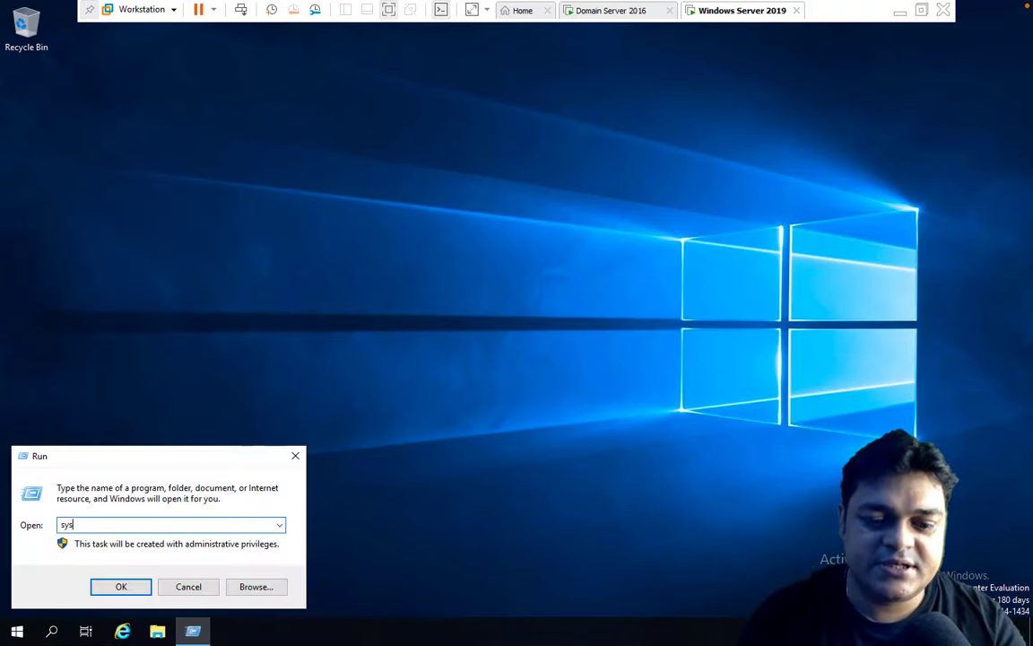
type("dm.cpl")
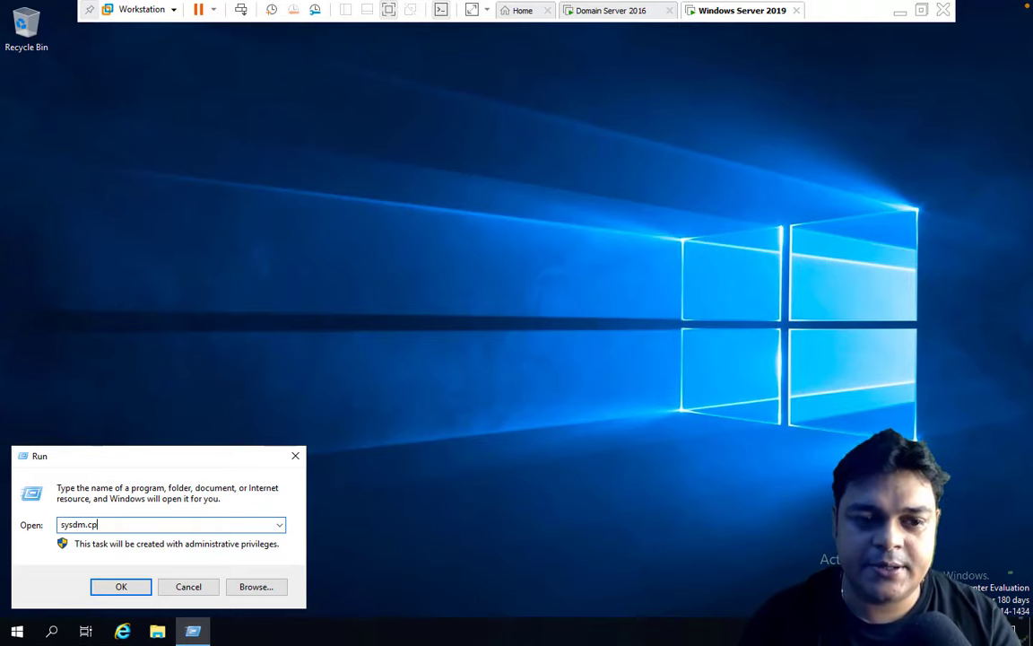
key("Return")
Set the computer to join domain cloud.com and enter the domain Administrator credentials.
left_click(321, 251)
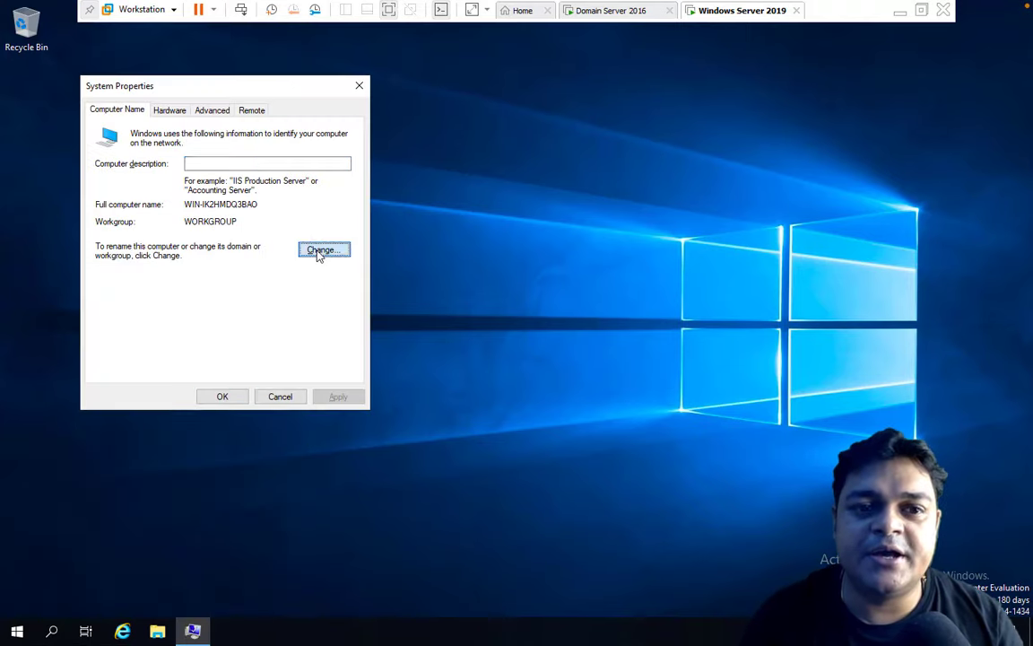
left_click(111, 281)
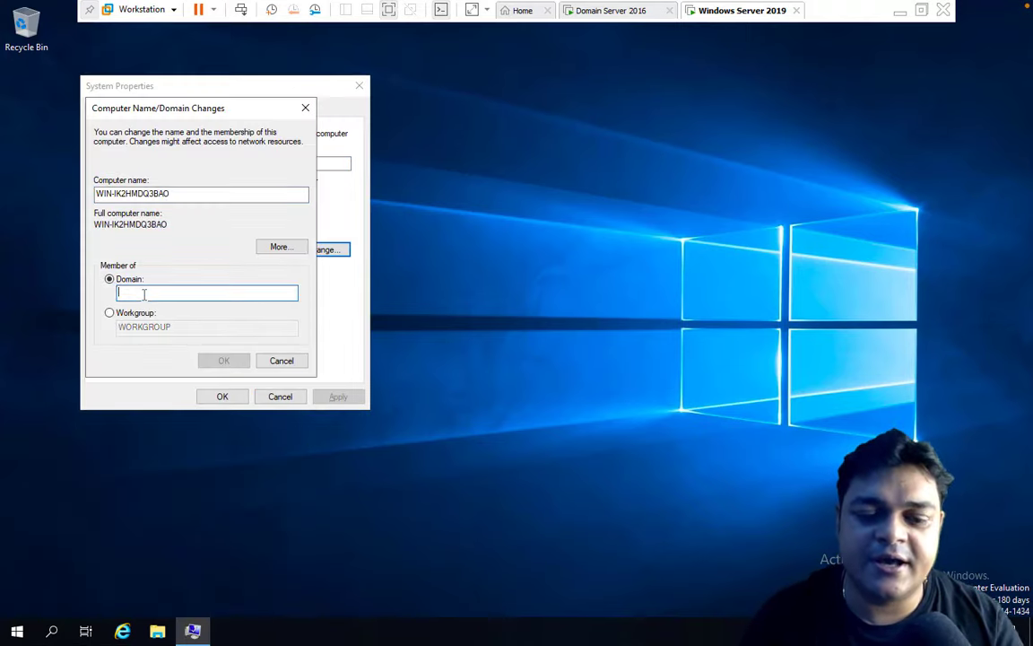
type("cloud.com")
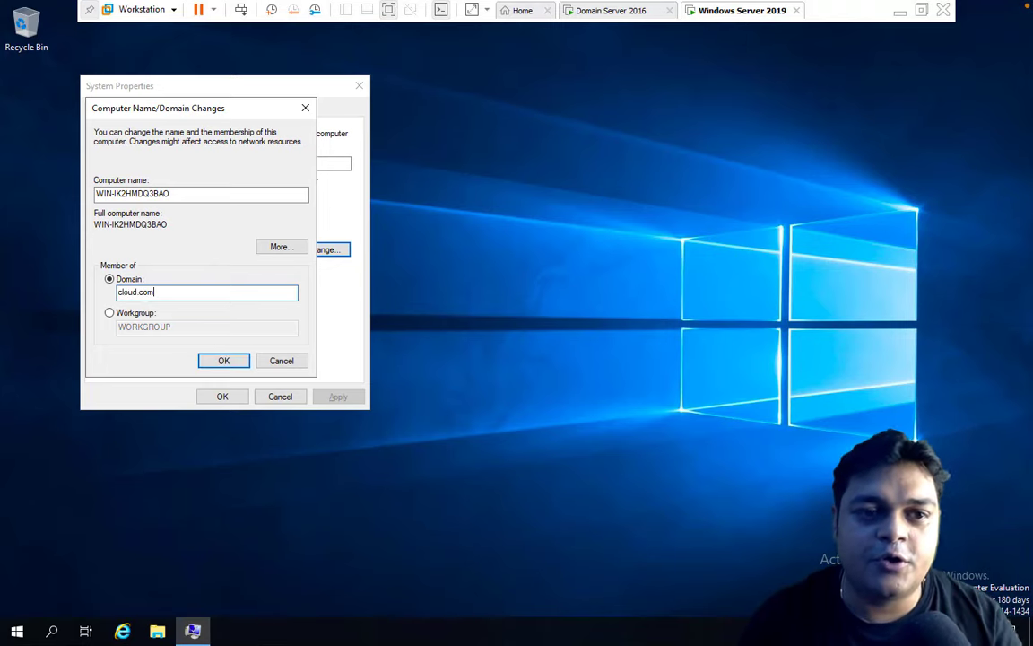
left_click(223, 360)
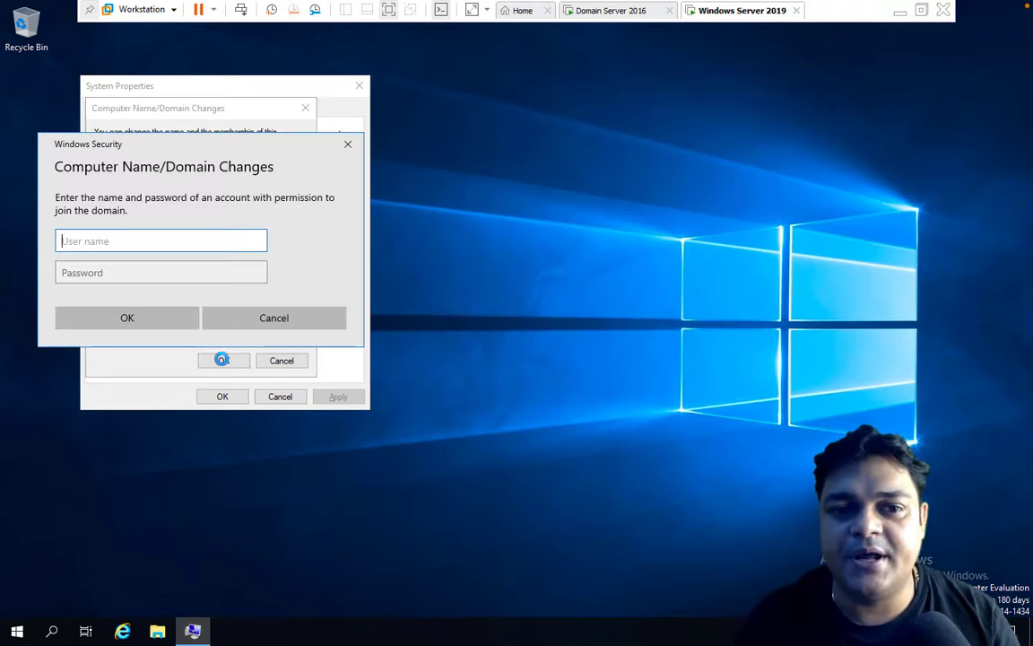
type("Administrator")
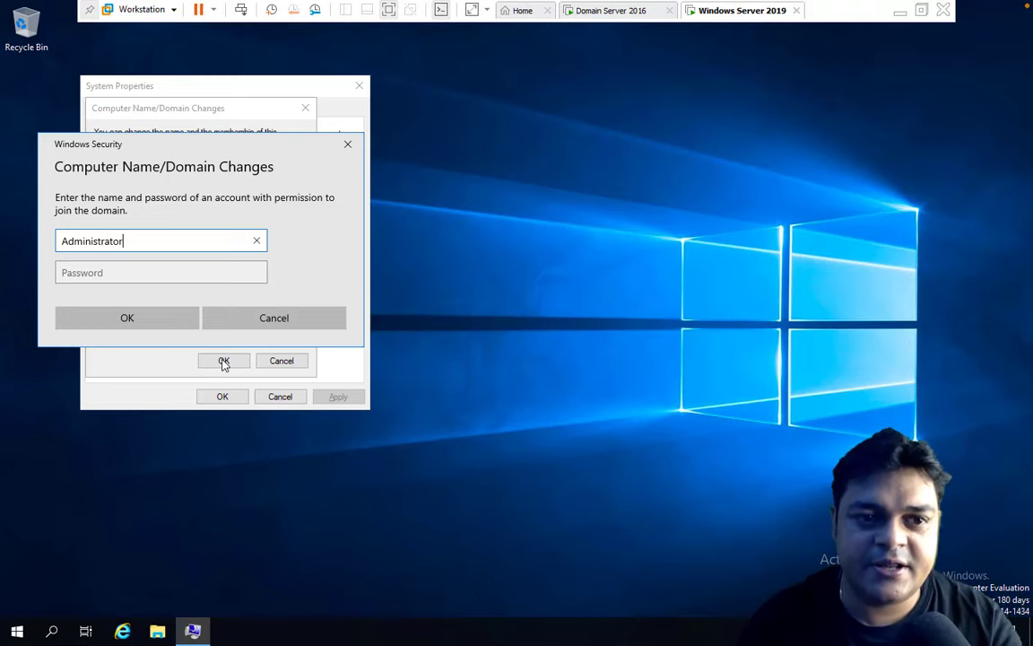
key("Tab")
type("Pa")
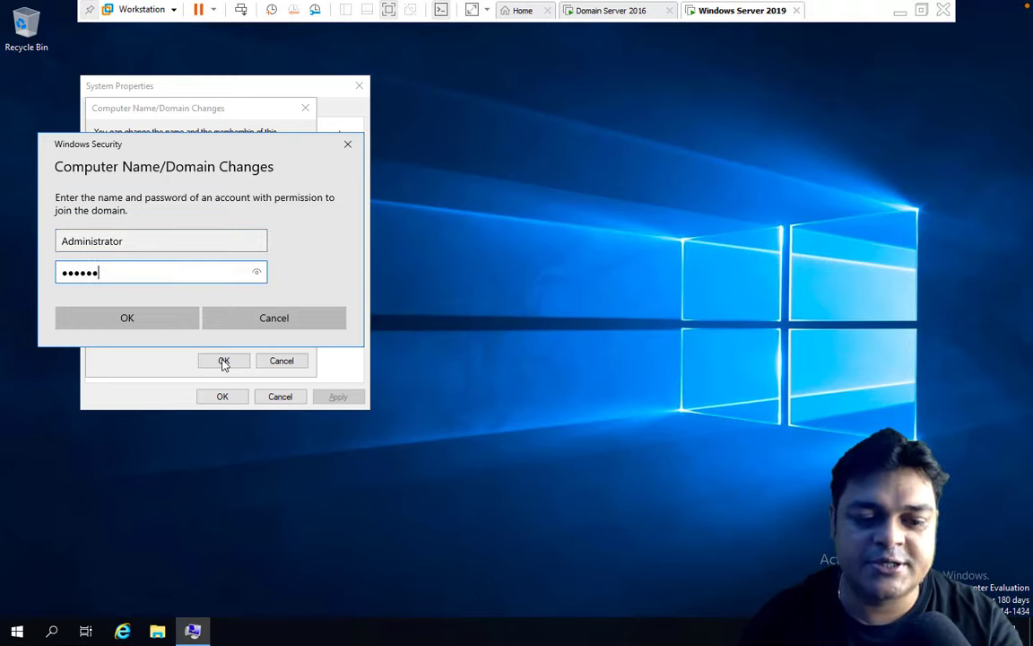
type("ssword1")
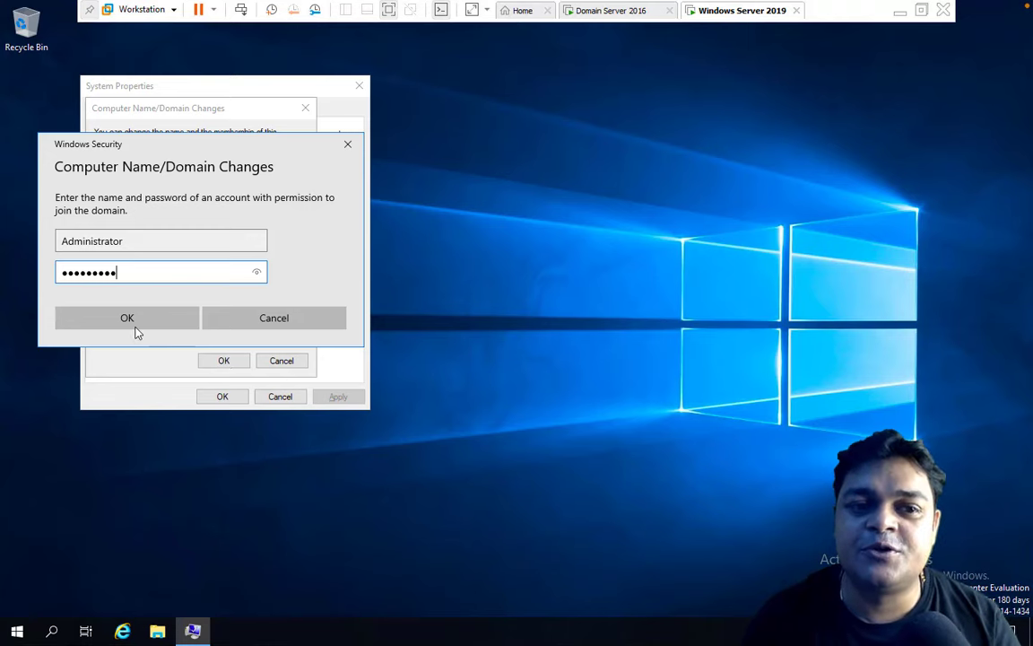
left_click(135, 329)
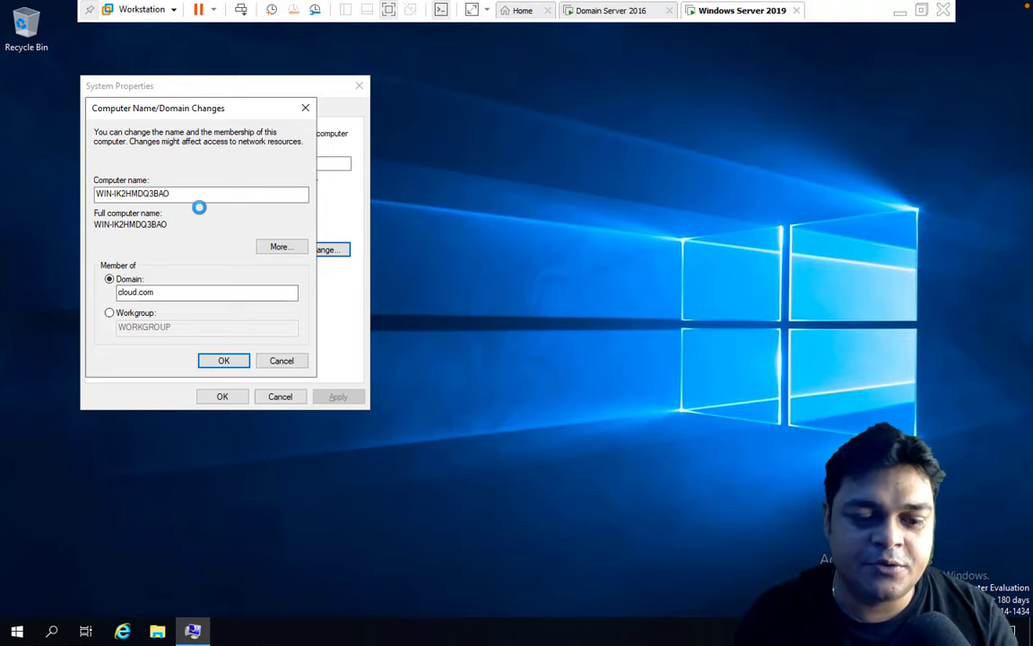
Use firewall.cpl to turn off Windows Defender Firewall for private and public networks.
key("super+r")
type("f")
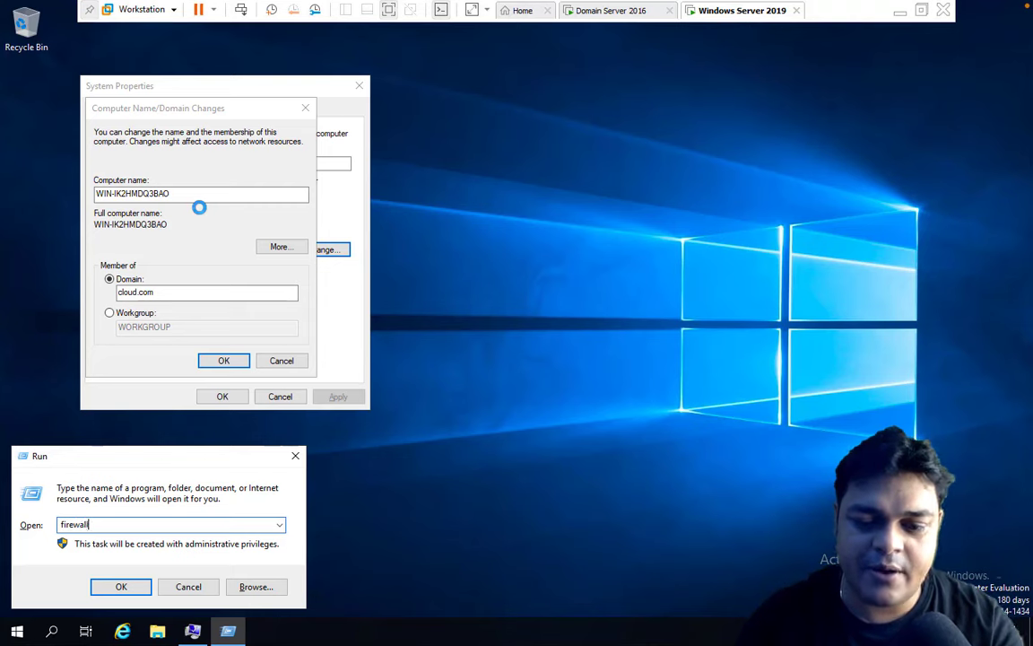
type("irewall.cpl")
key("Return")
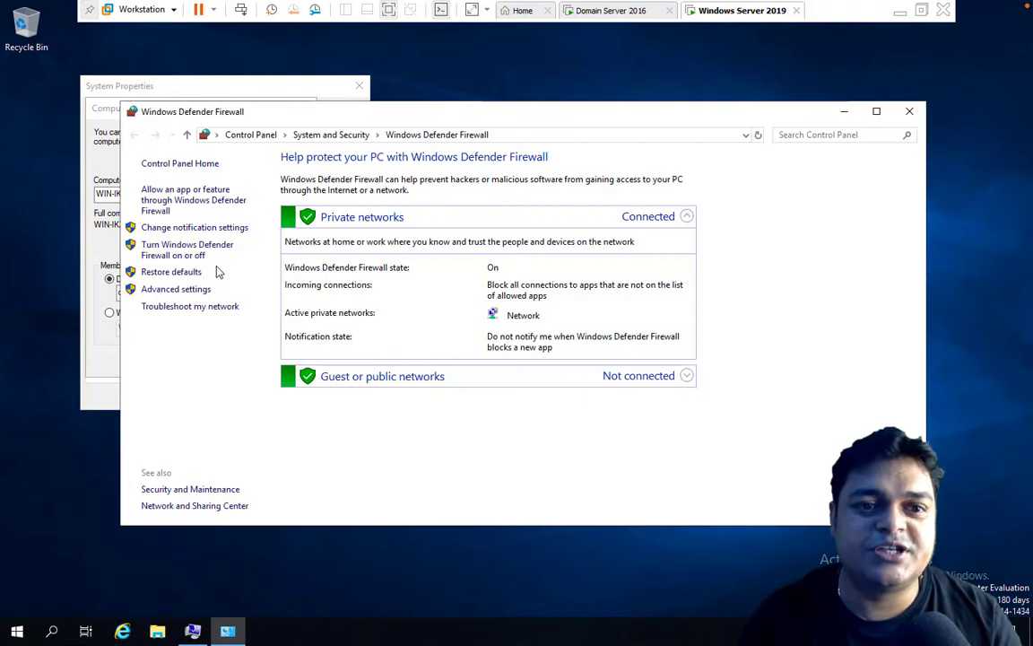
left_click(190, 255)
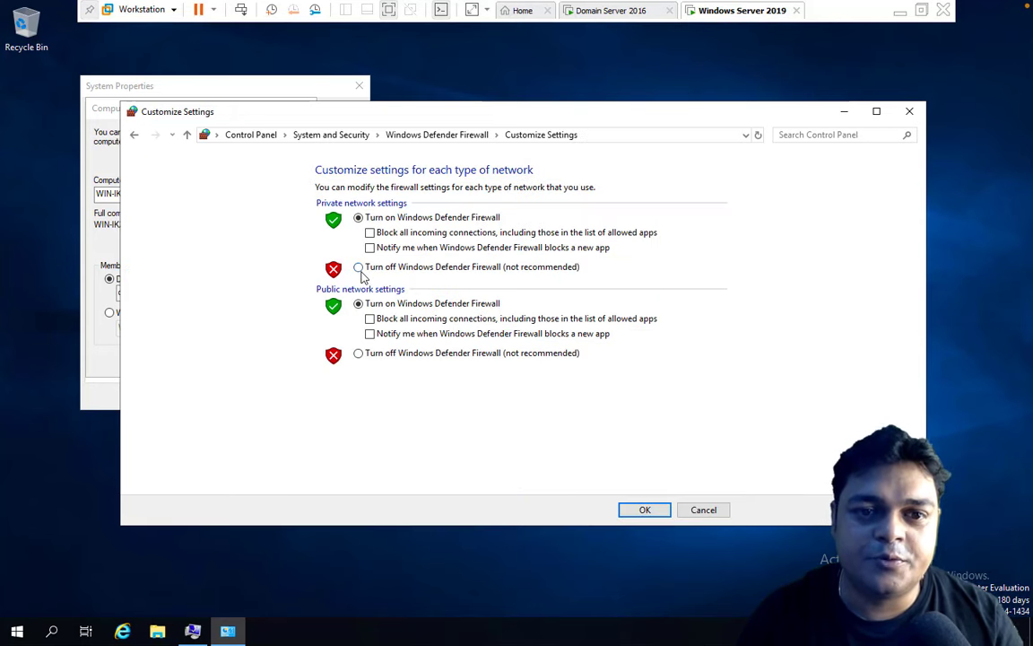
left_click(359, 266)
left_click(358, 353)
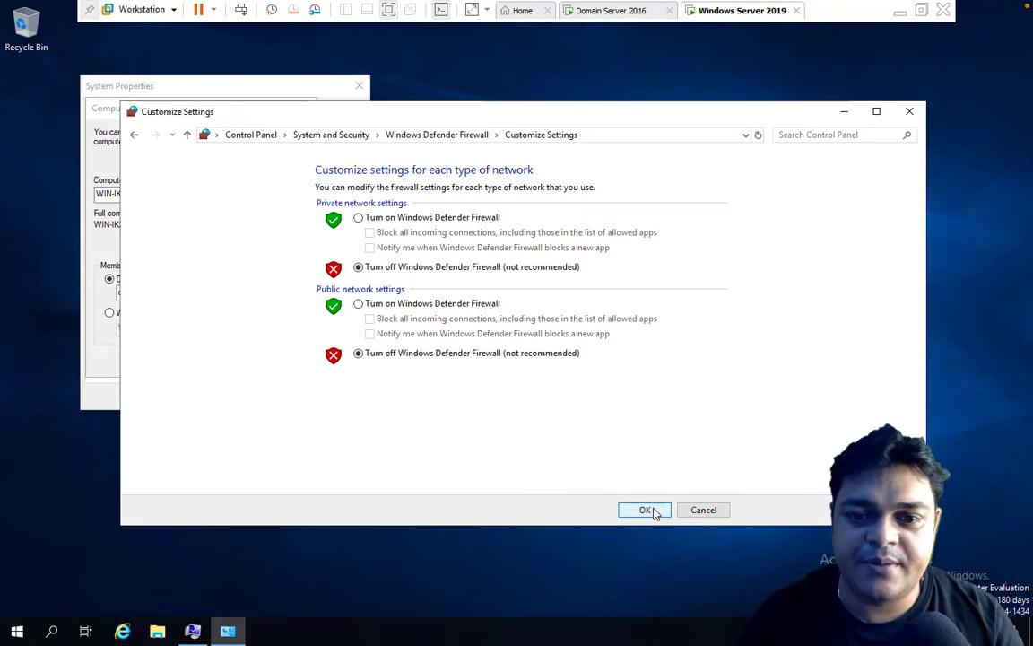
left_click(653, 512)
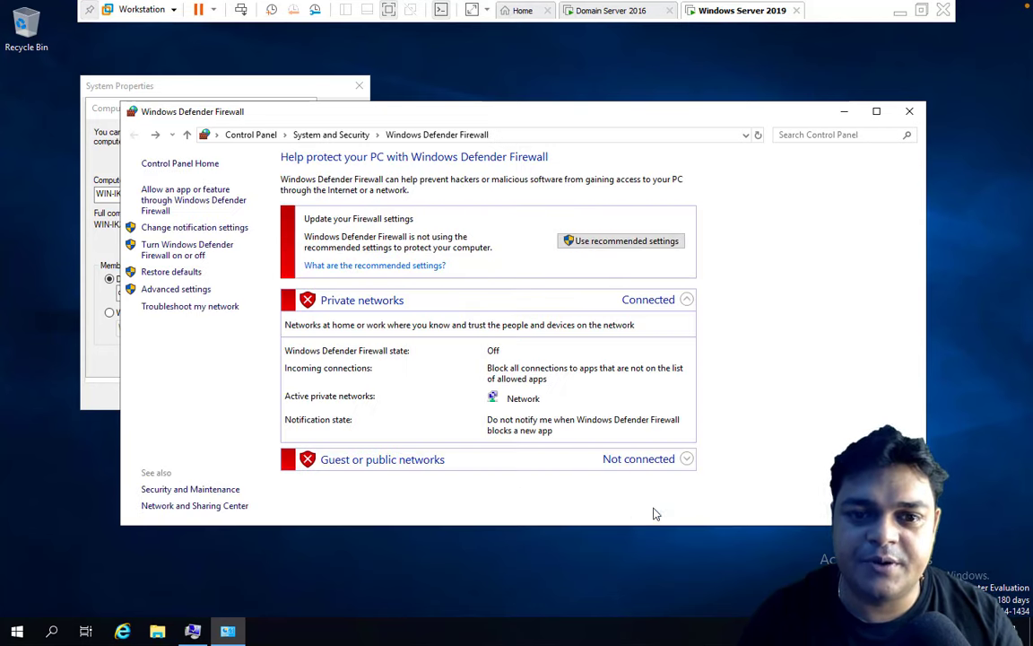
left_click(909, 111)
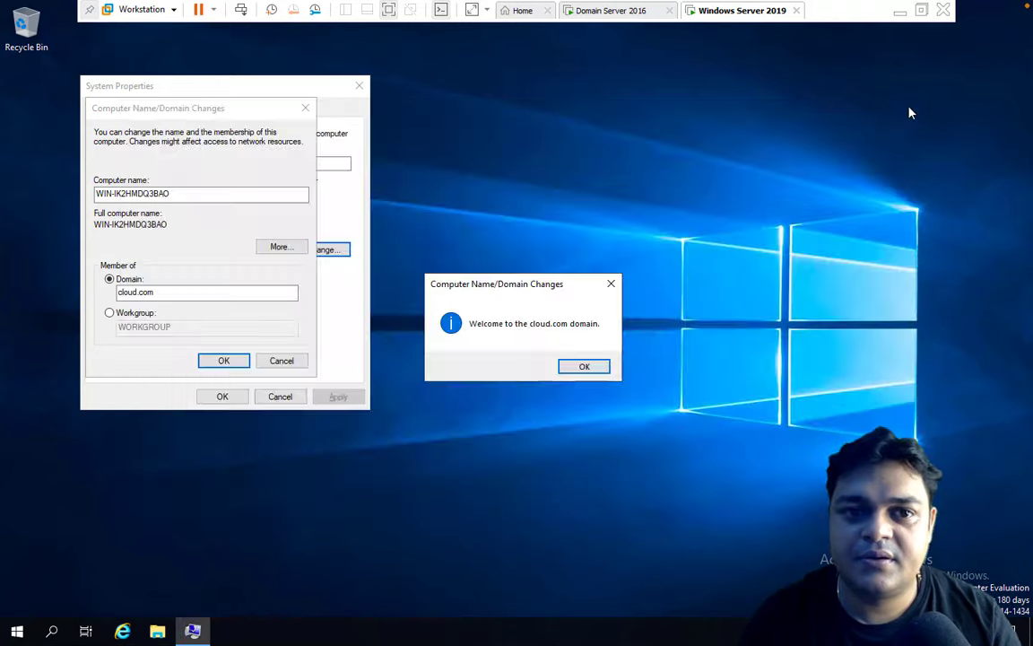
Acknowledge the cloud.com welcome, restart the VM, and check back on its lock screen.
left_click(574, 367)
left_click(605, 334)
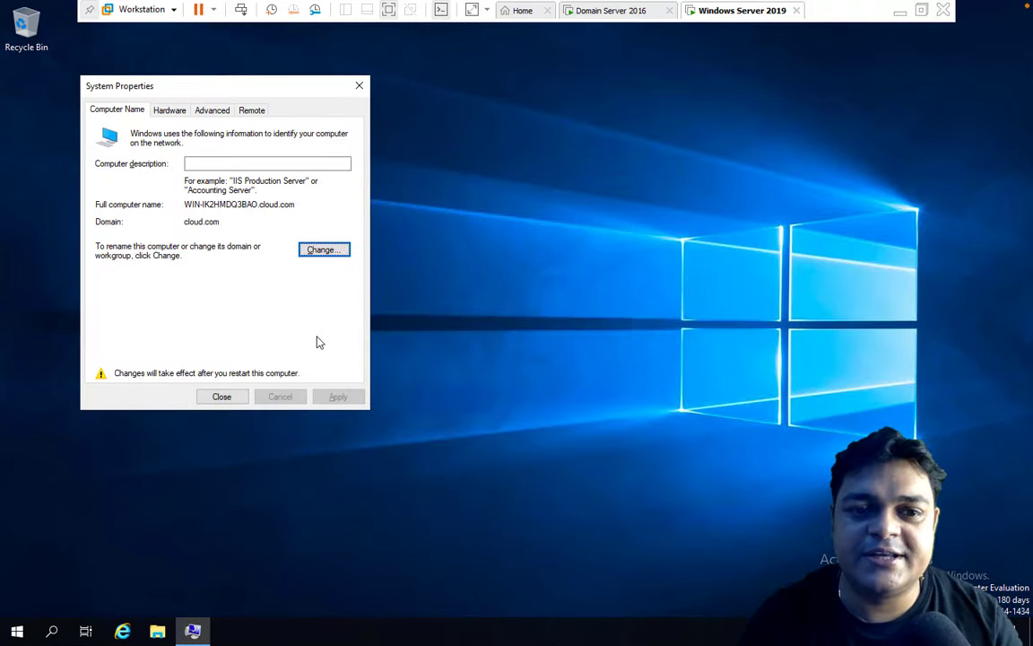
left_click(225, 398)
left_click(517, 330)
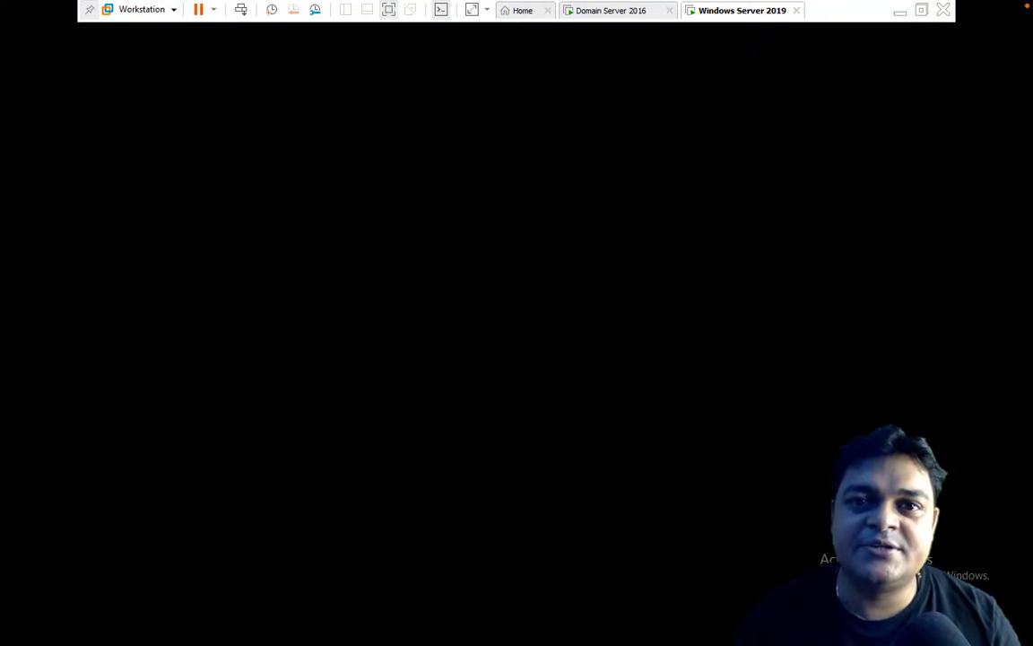
left_click(615, 12)
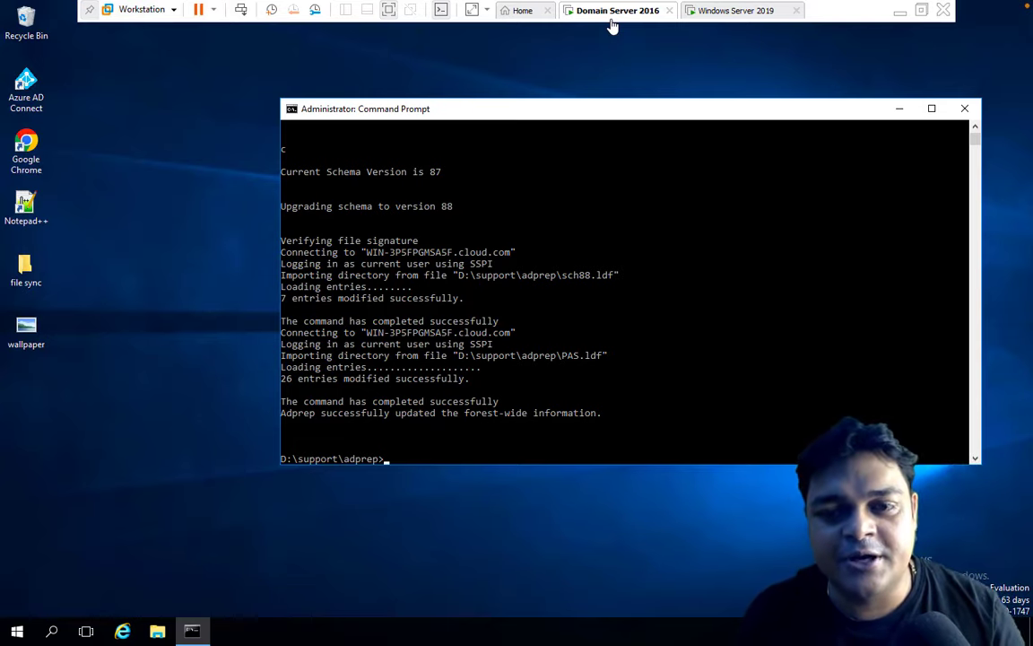
left_click(748, 11)
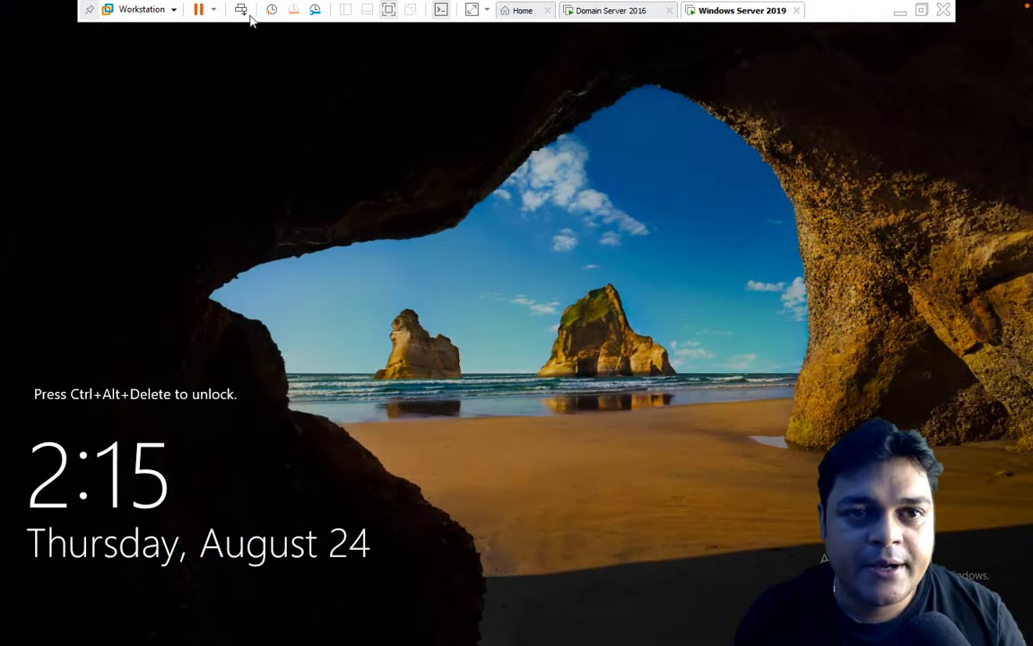
Sign in as Administrator, dismiss the Admin Center notice, and launch Add Roles and Features.
left_click(240, 10)
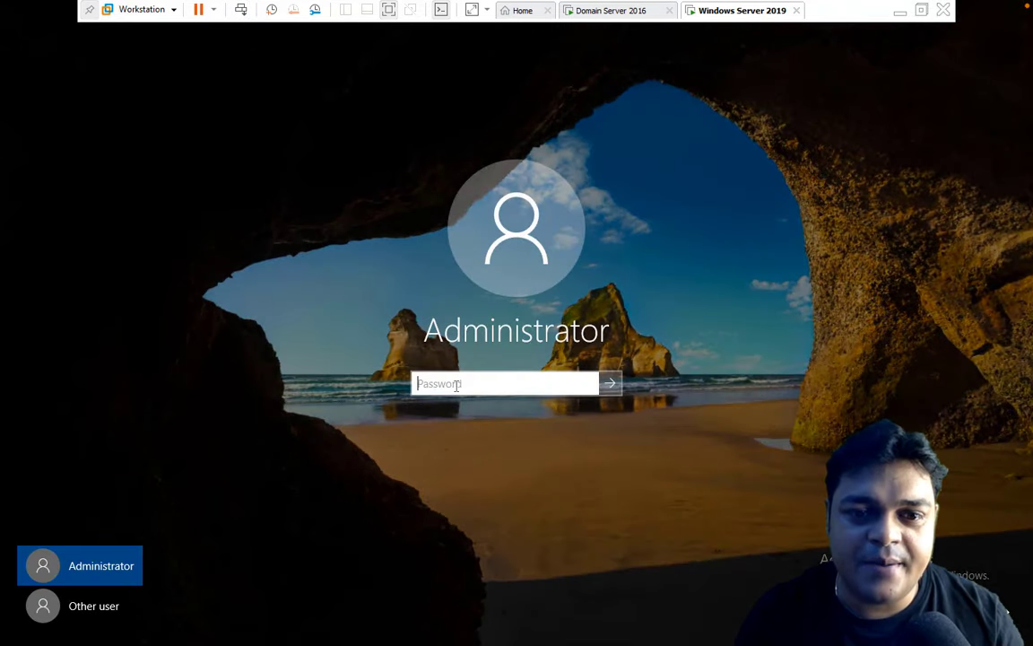
type("P")
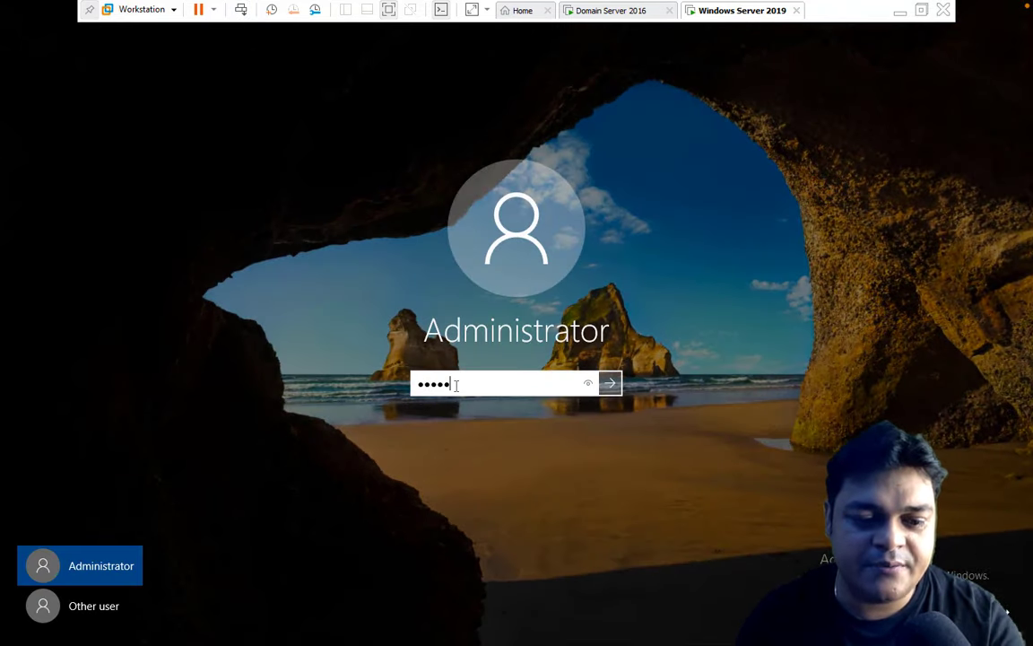
key("Return")
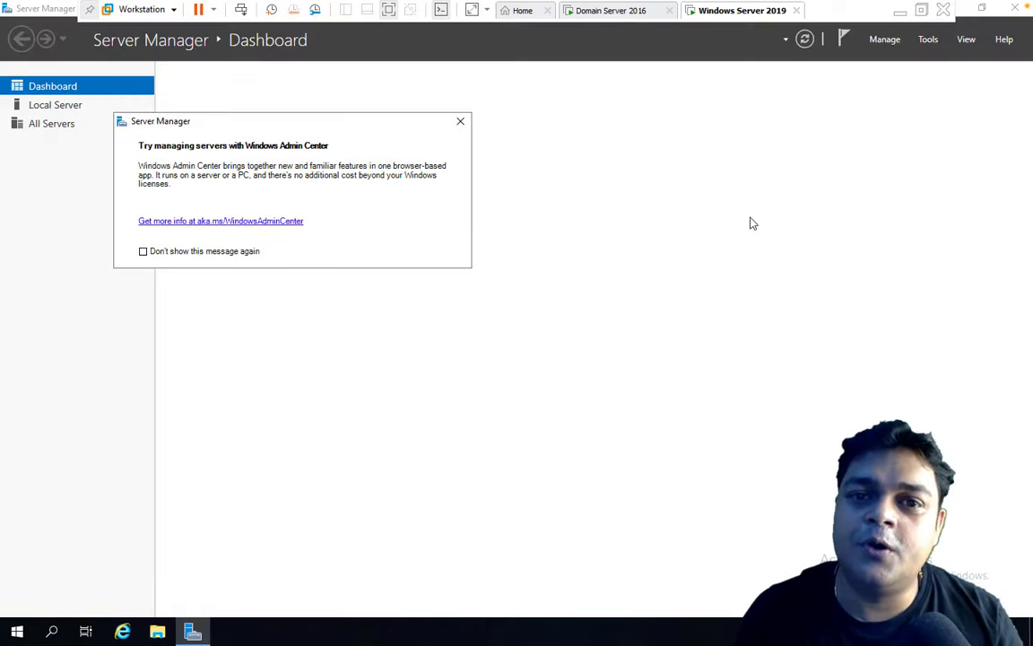
left_click(460, 121)
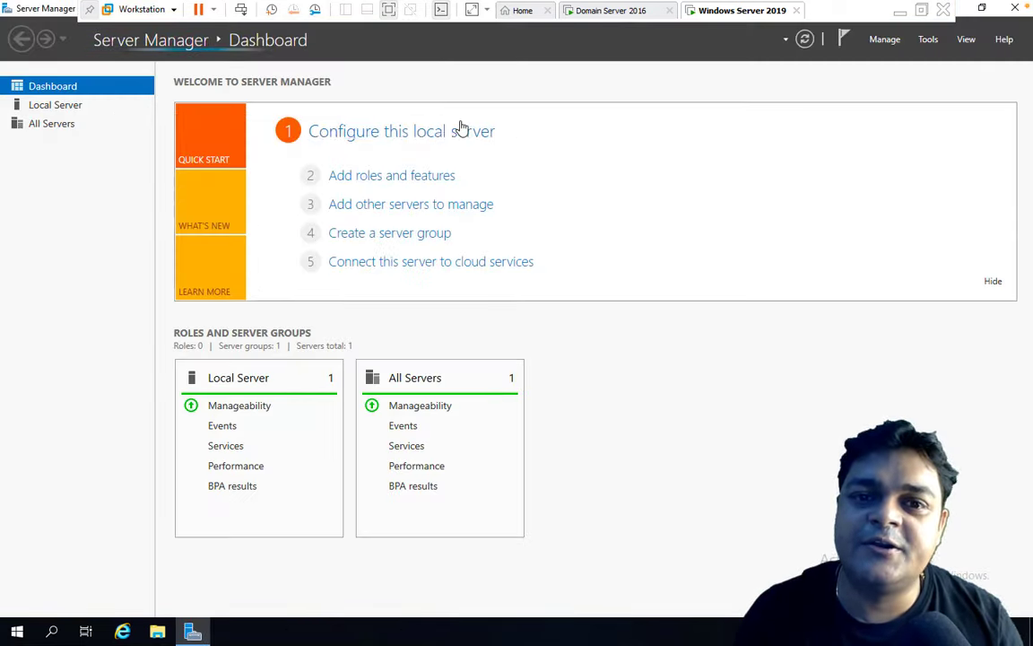
left_click(395, 179)
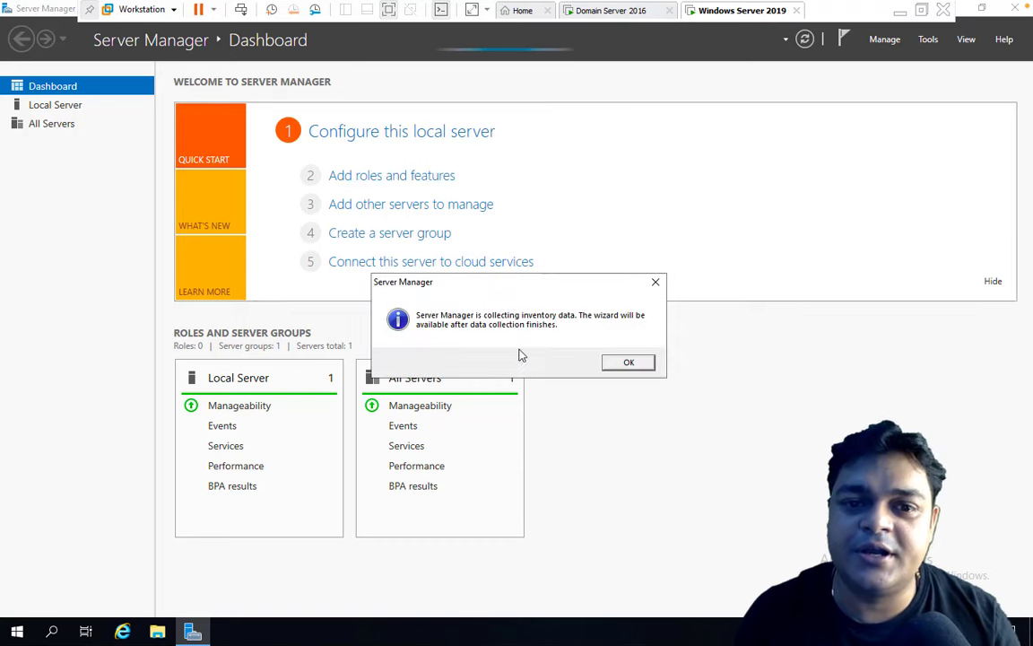
left_click(632, 363)
Select Active Directory Domain Services with its required features and install it on the local server.
left_click(384, 178)
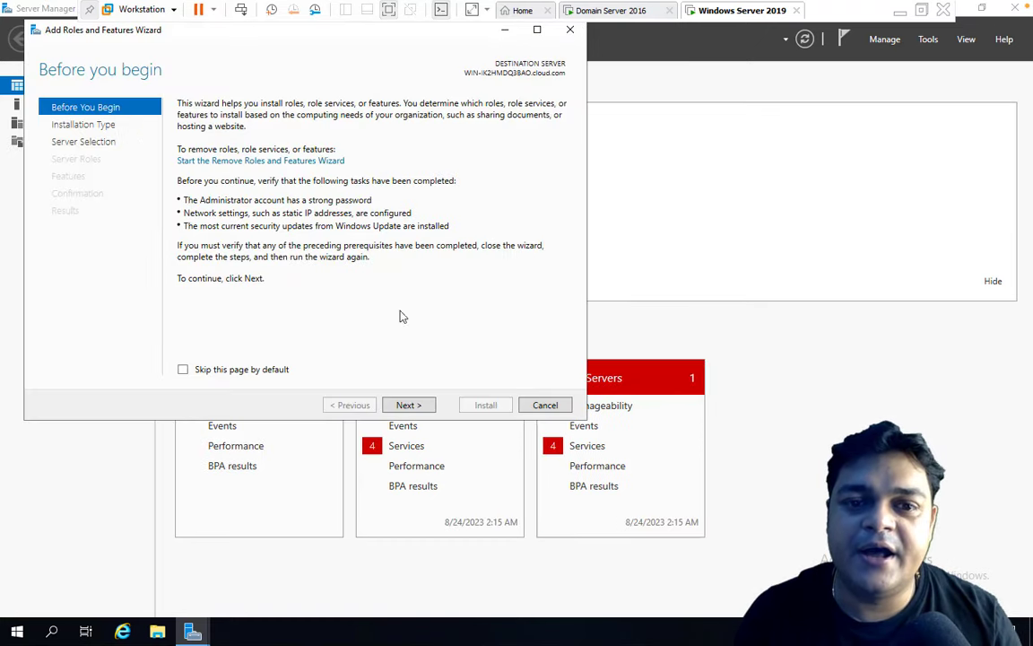
left_click(413, 407)
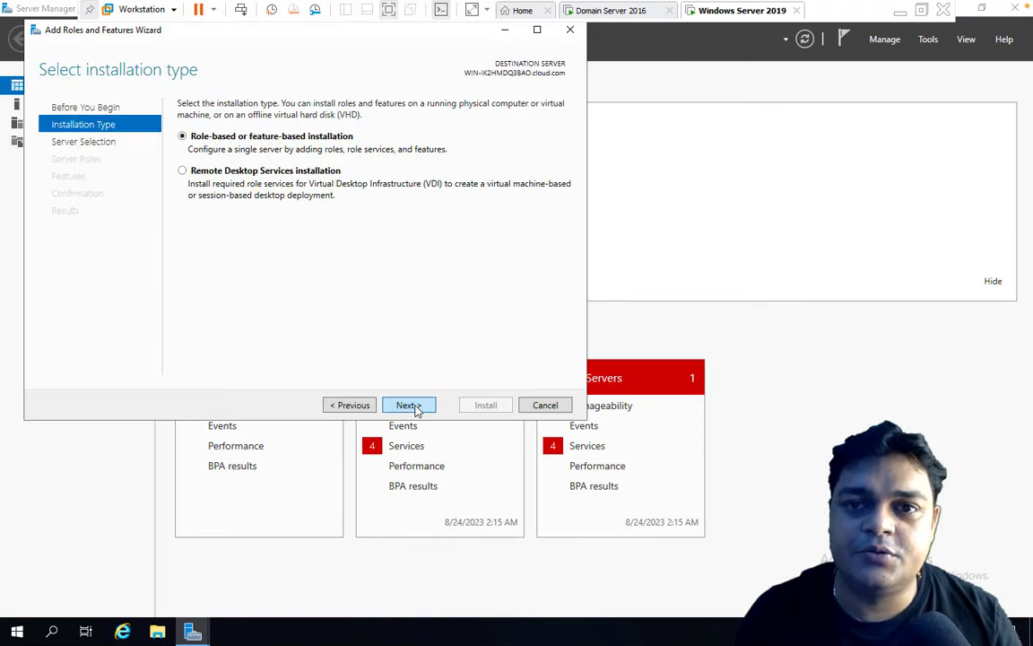
left_click(415, 409)
left_click(412, 406)
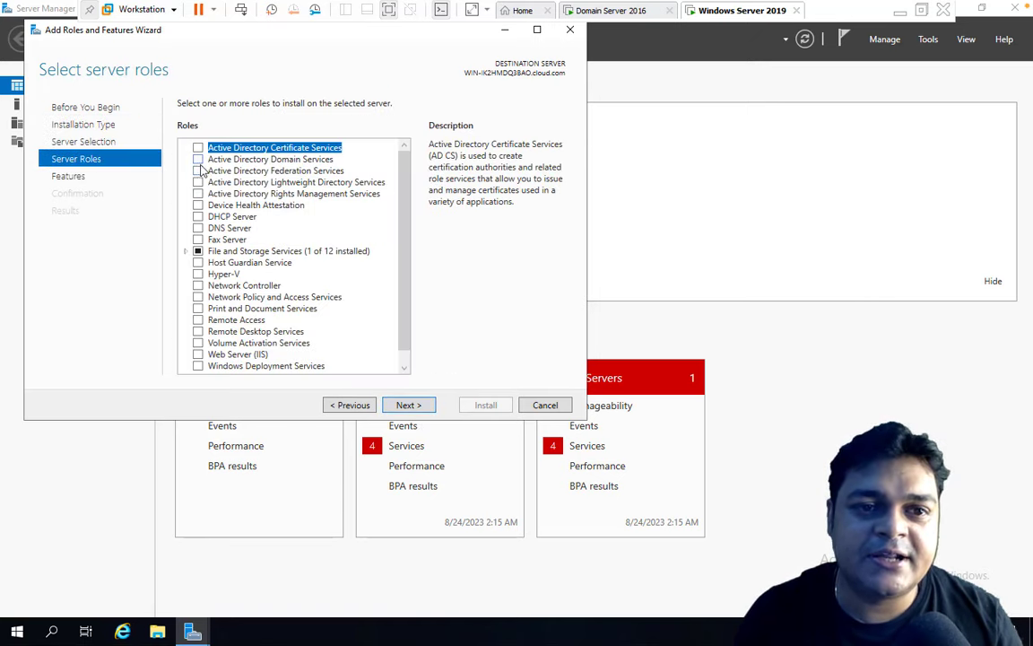
left_click(197, 158)
left_click(345, 348)
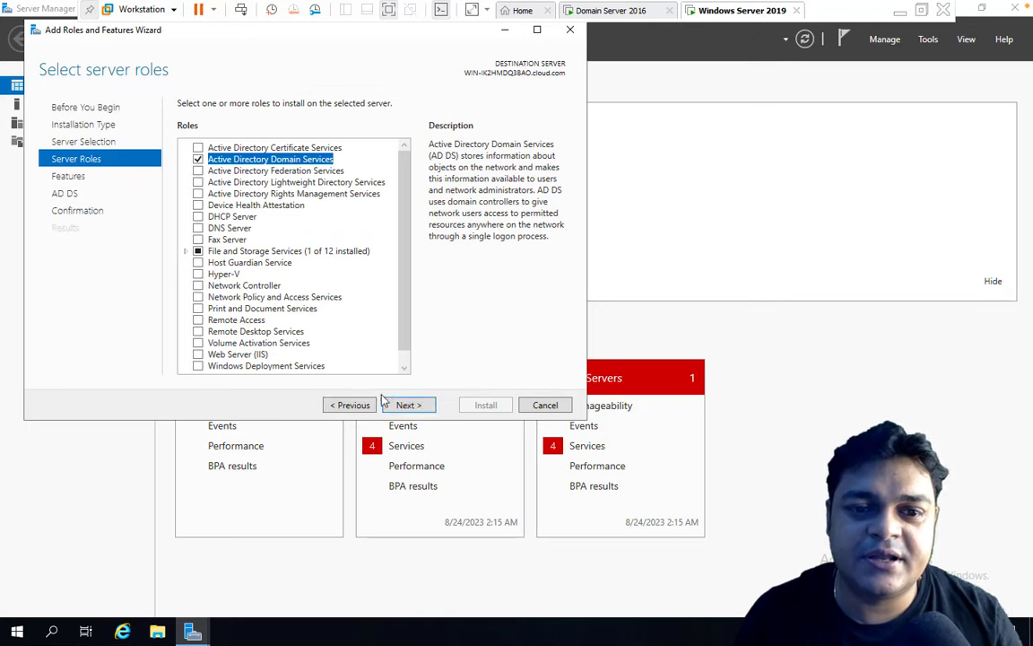
left_click(410, 407)
left_click(415, 406)
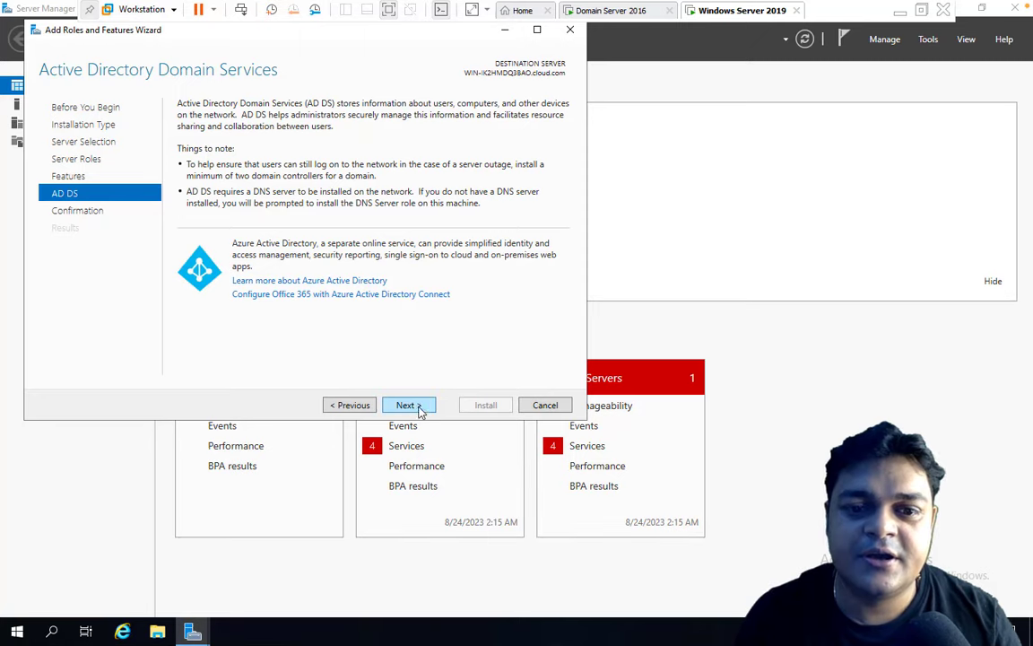
left_click(414, 406)
left_click(486, 408)
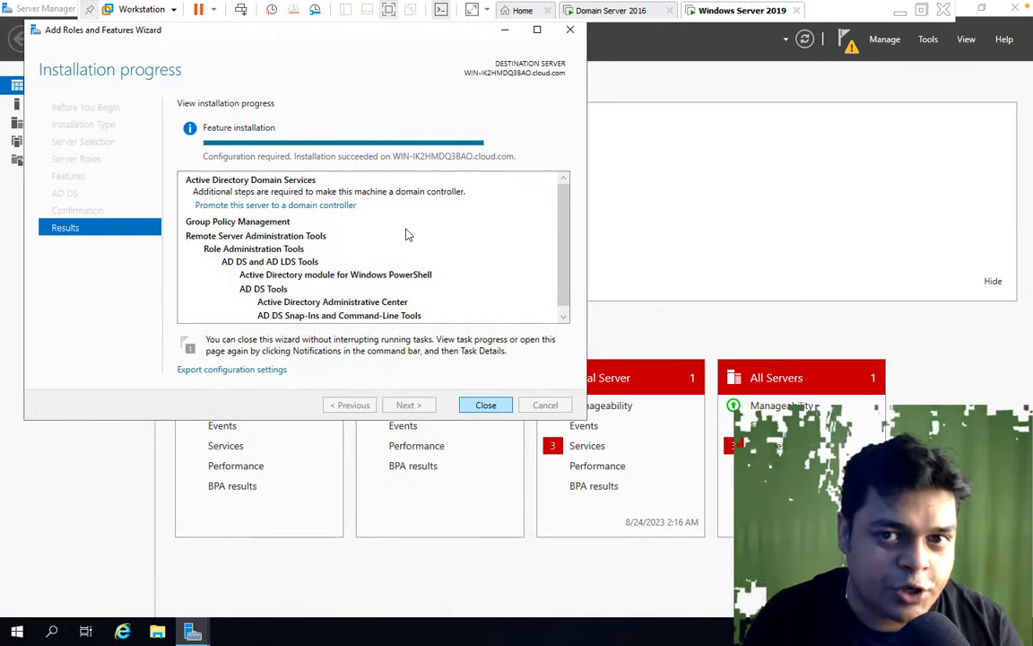
Start promoting the server to a domain controller using the CLOUD\Administrator domain credentials.
left_click(306, 206)
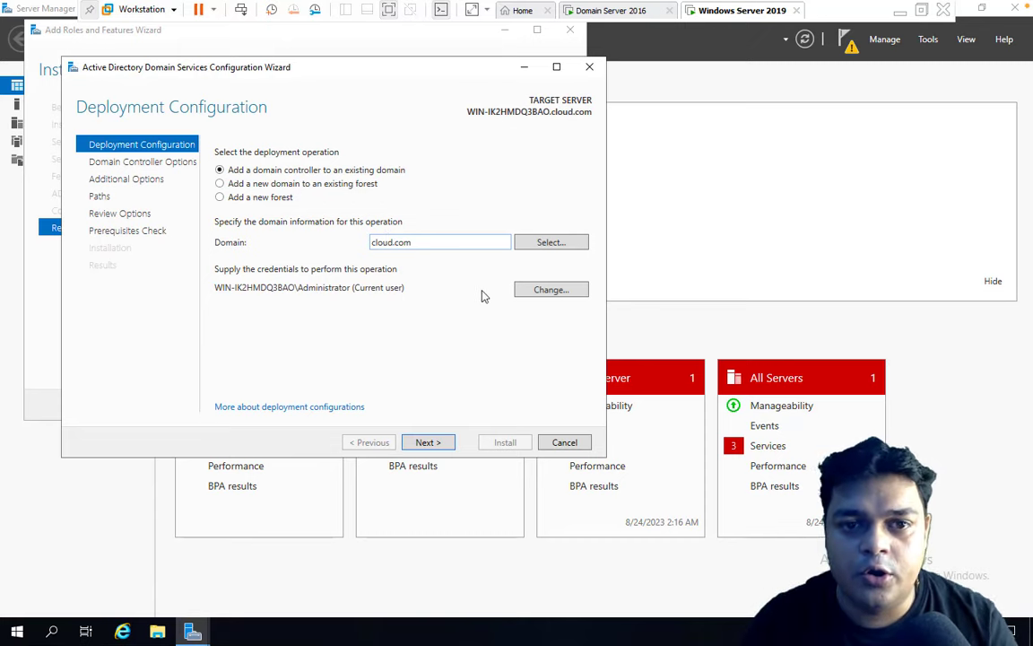
left_click(550, 289)
type("A")
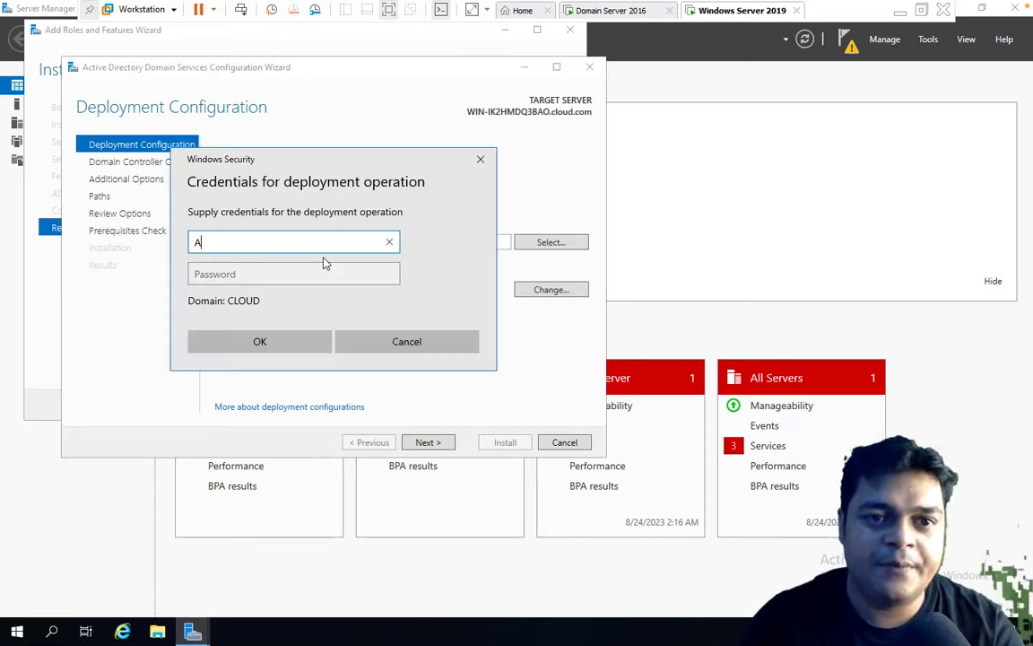
type("dministrator")
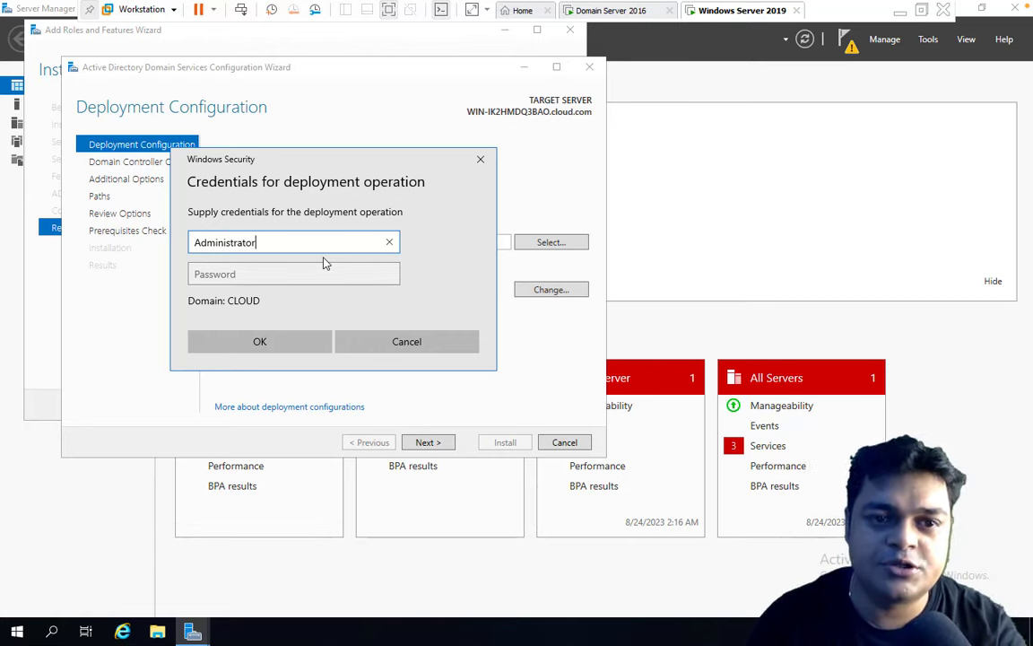
key("Tab")
type("•••••")
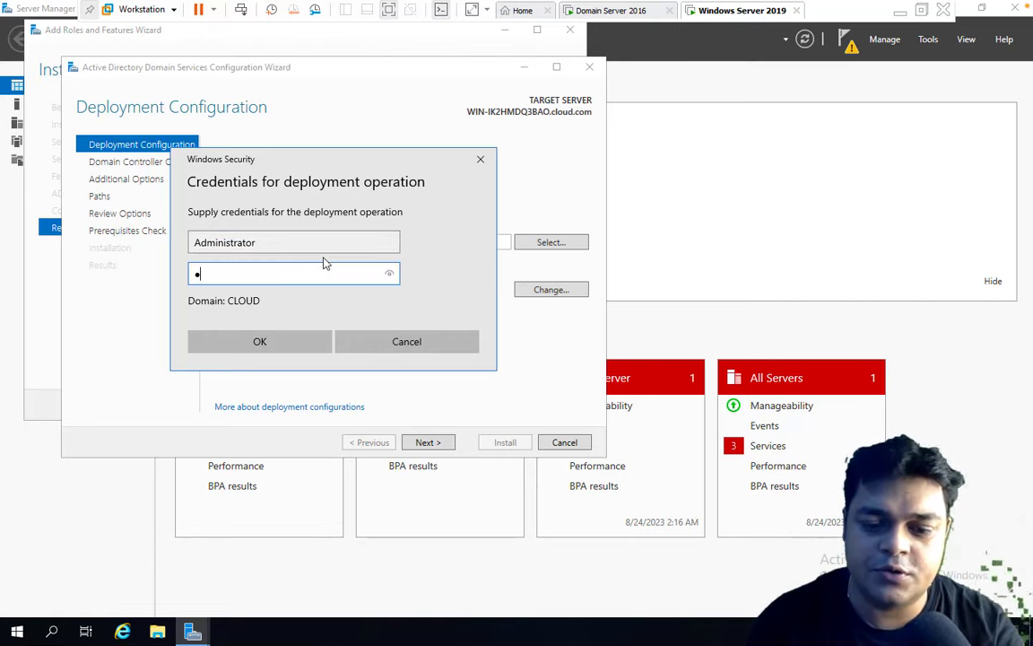
type("•")
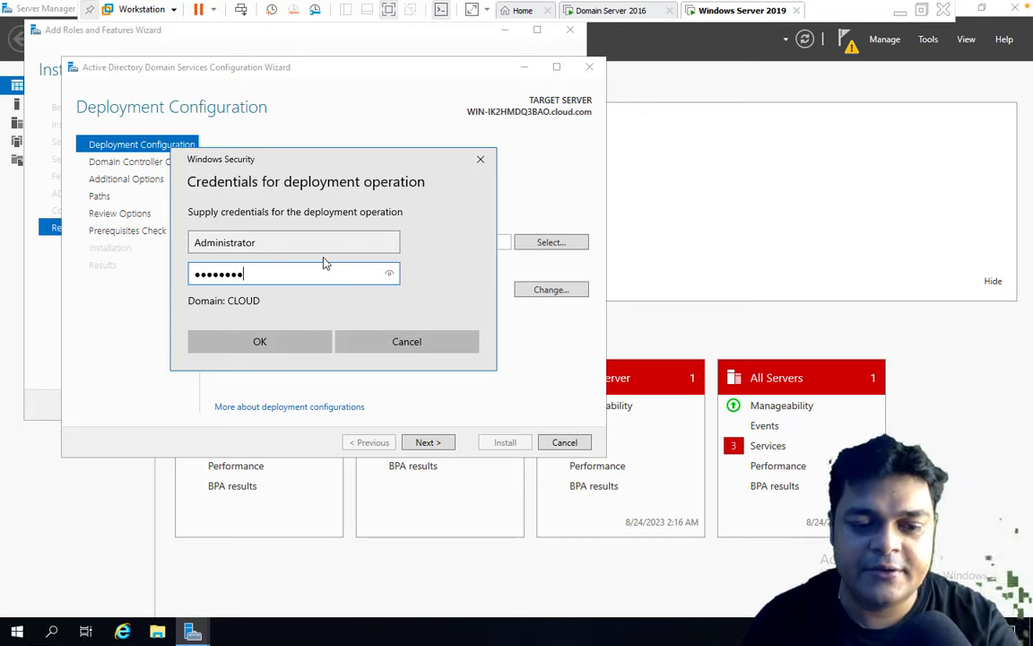
left_click(292, 343)
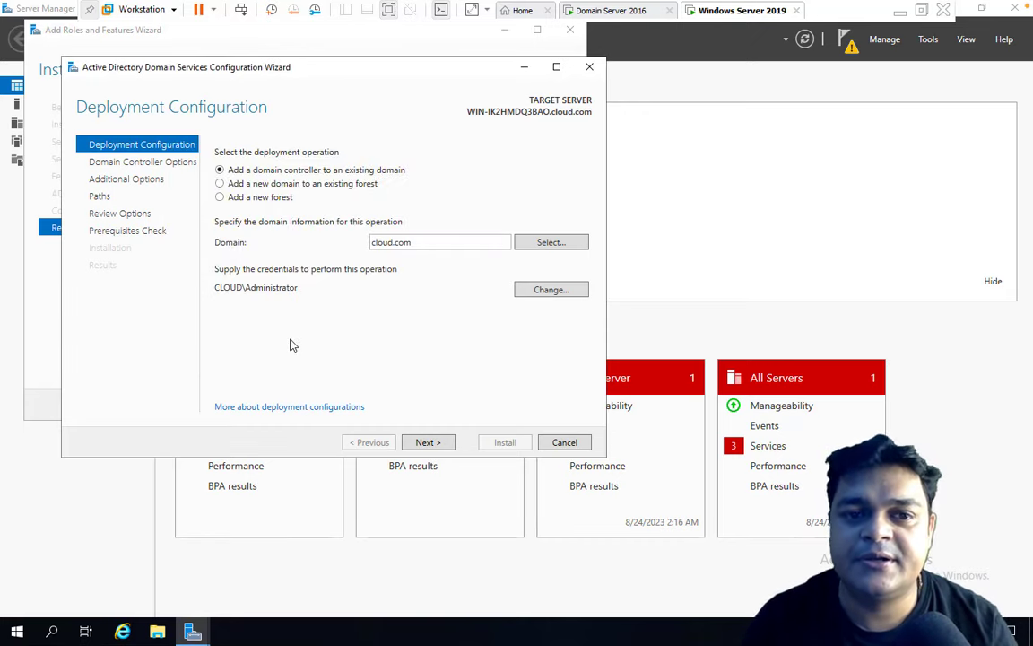
left_click(436, 445)
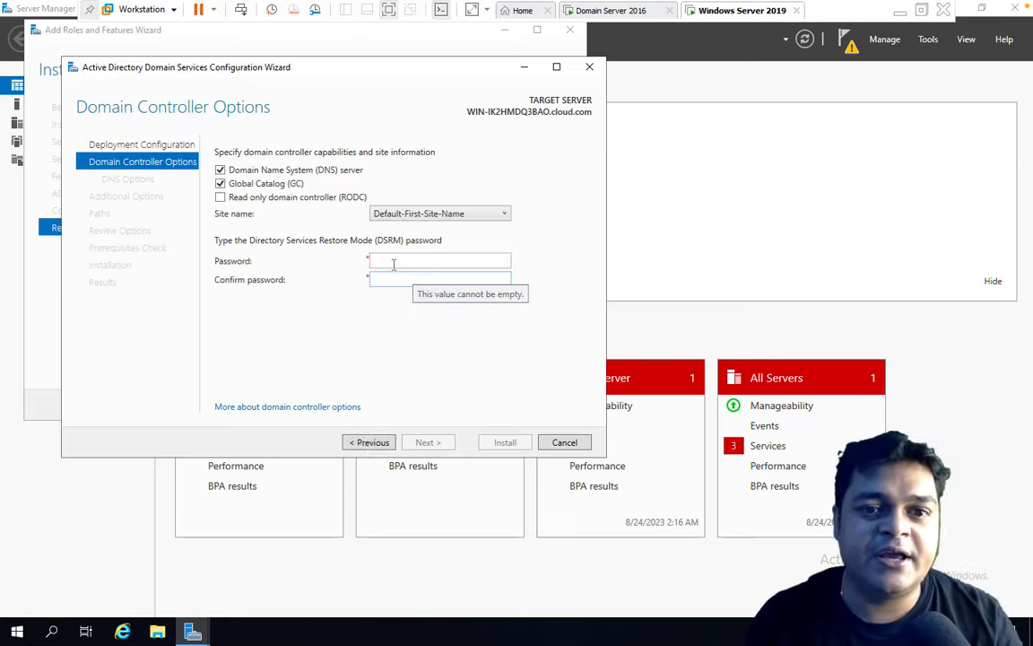
Enter and confirm the DSRM password, then accept the defaults through to the Prerequisites Check.
left_click(392, 262)
type("P@ssw0")
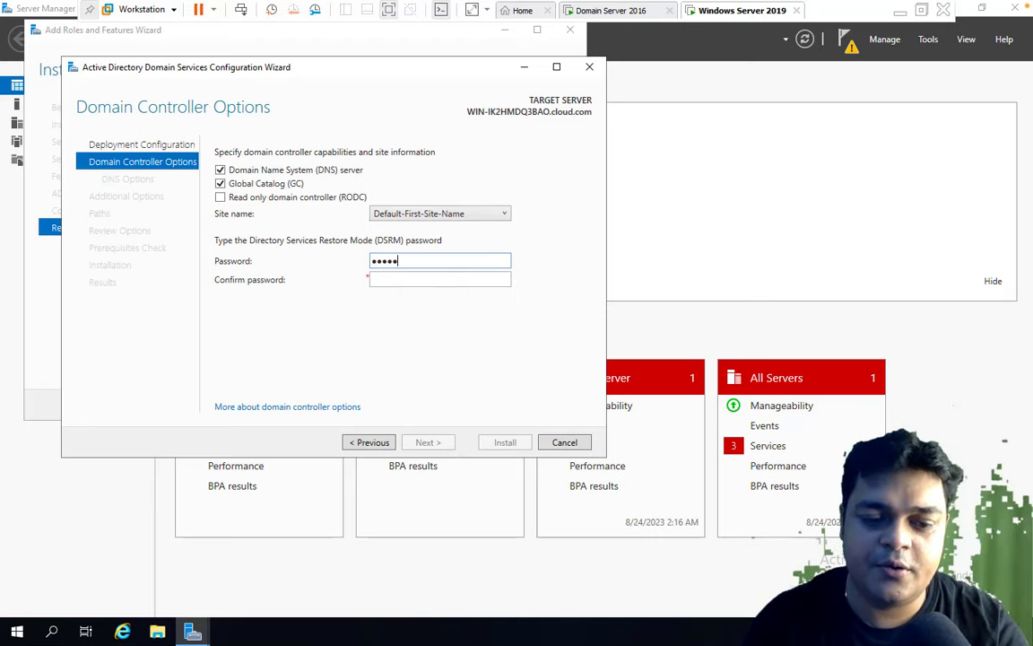
key("Tab")
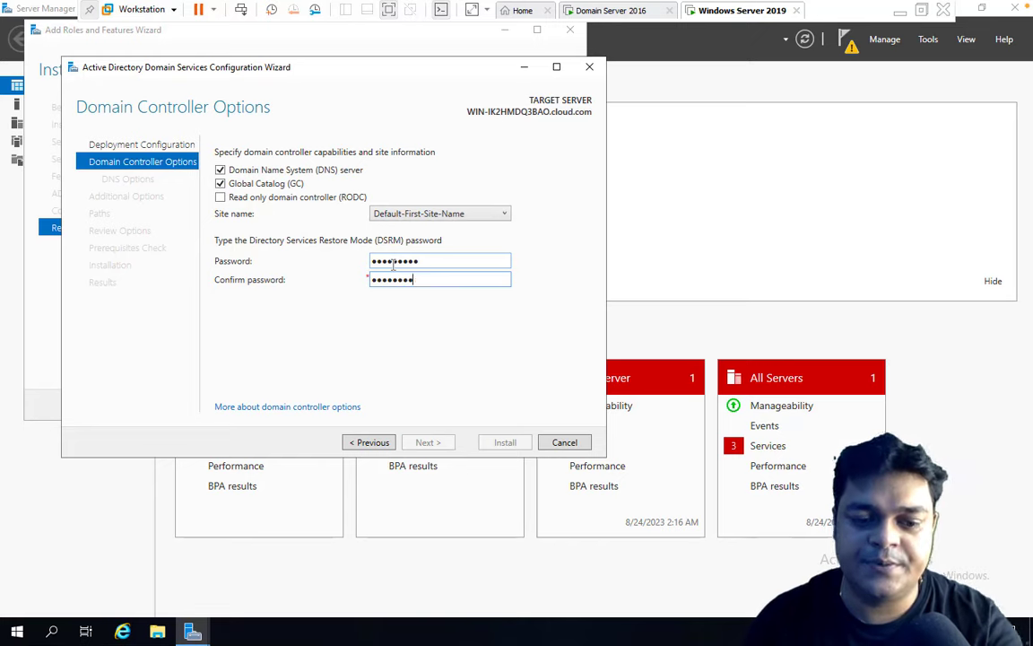
type("1")
left_click(428, 442)
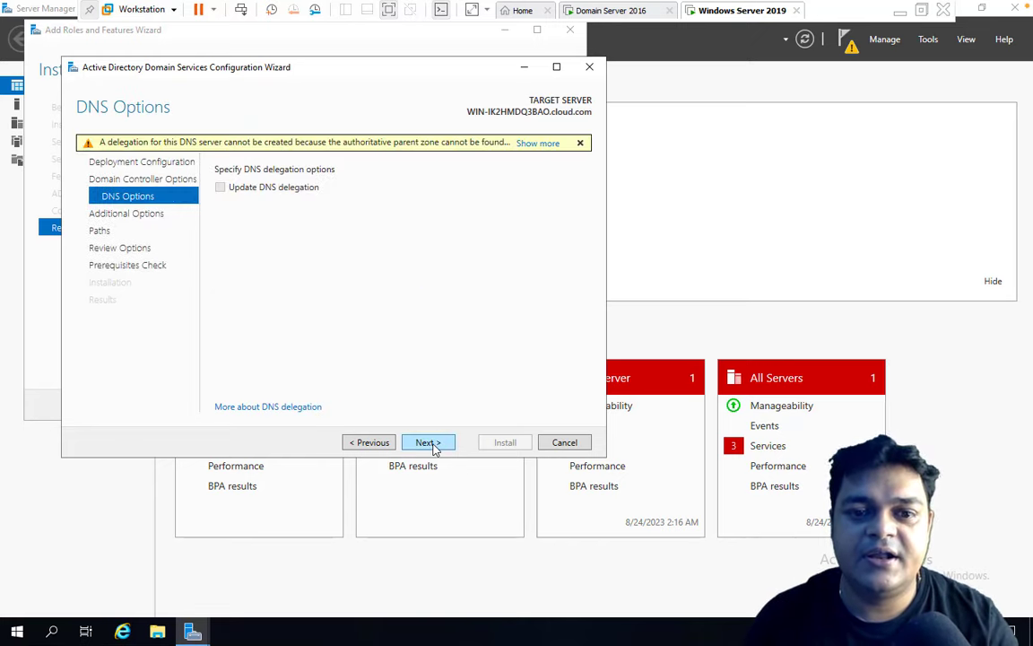
left_click(434, 445)
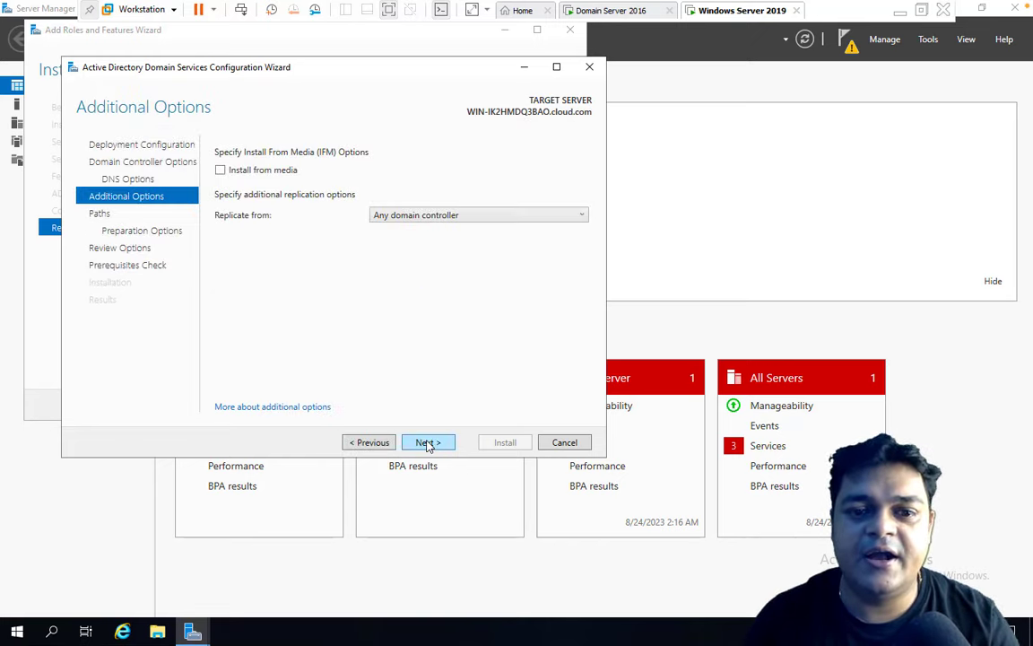
left_click(427, 443)
left_click(428, 443)
left_click(436, 444)
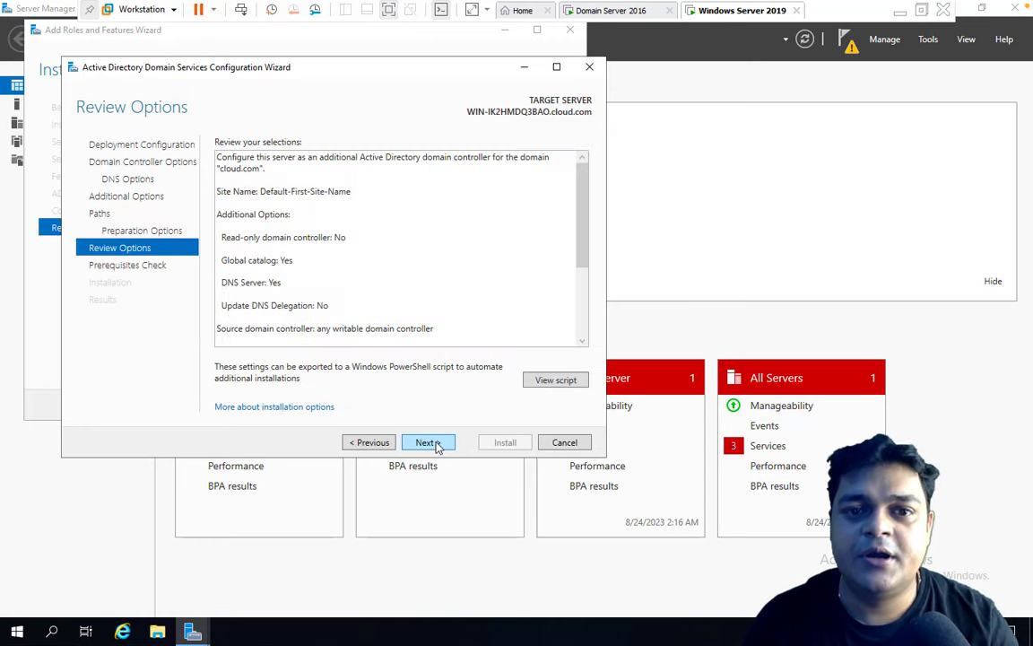
left_click(436, 444)
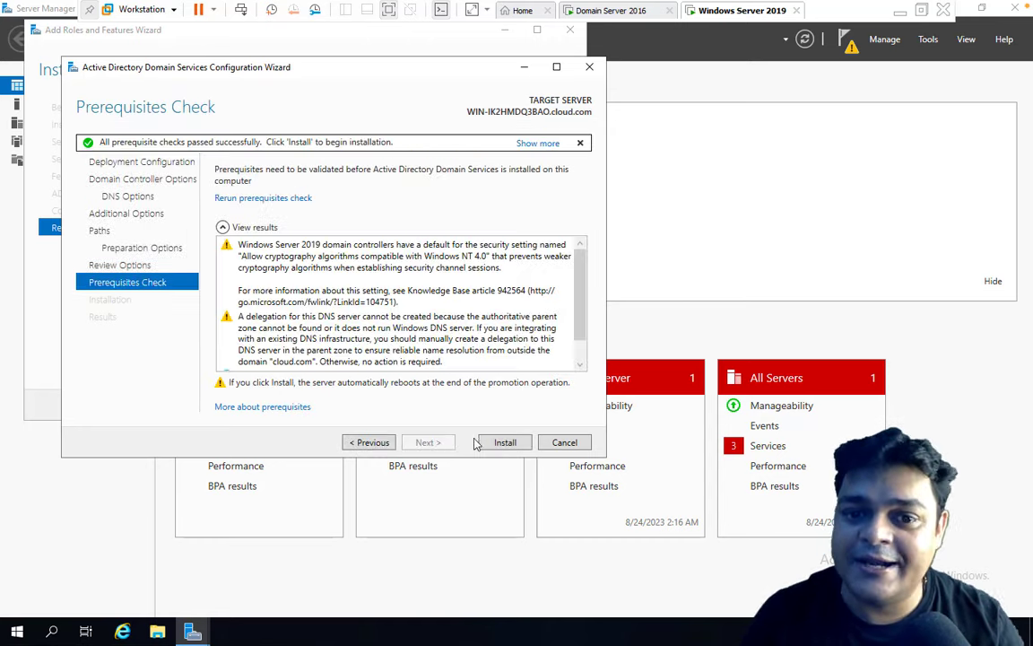
Start the domain controller installation on Server 2019, then switch to the Domain Server 2016 machine.
left_click(505, 442)
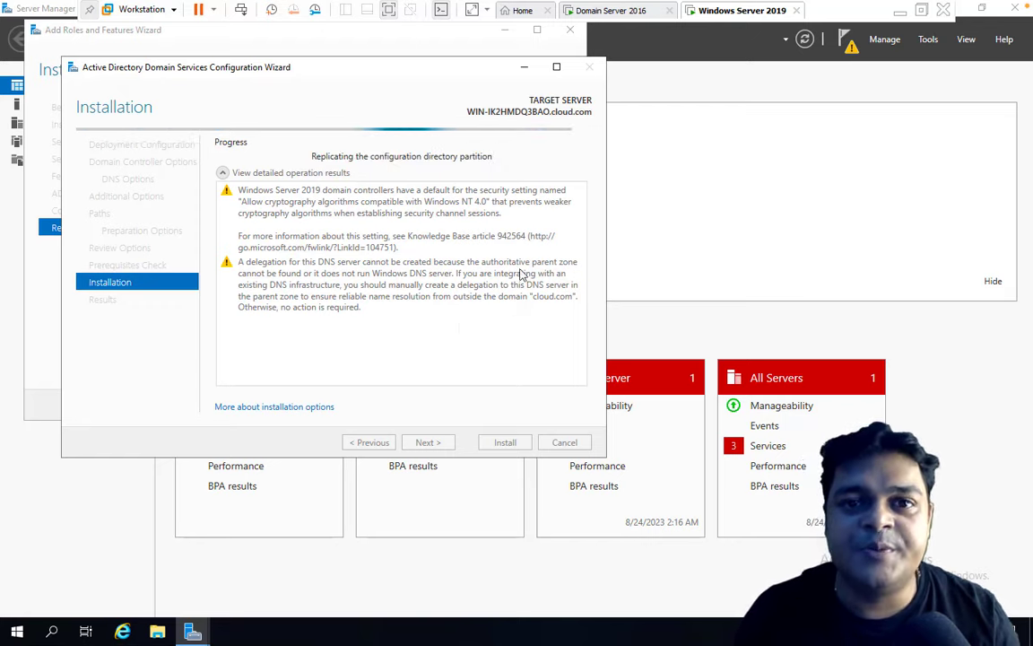
left_click(615, 10)
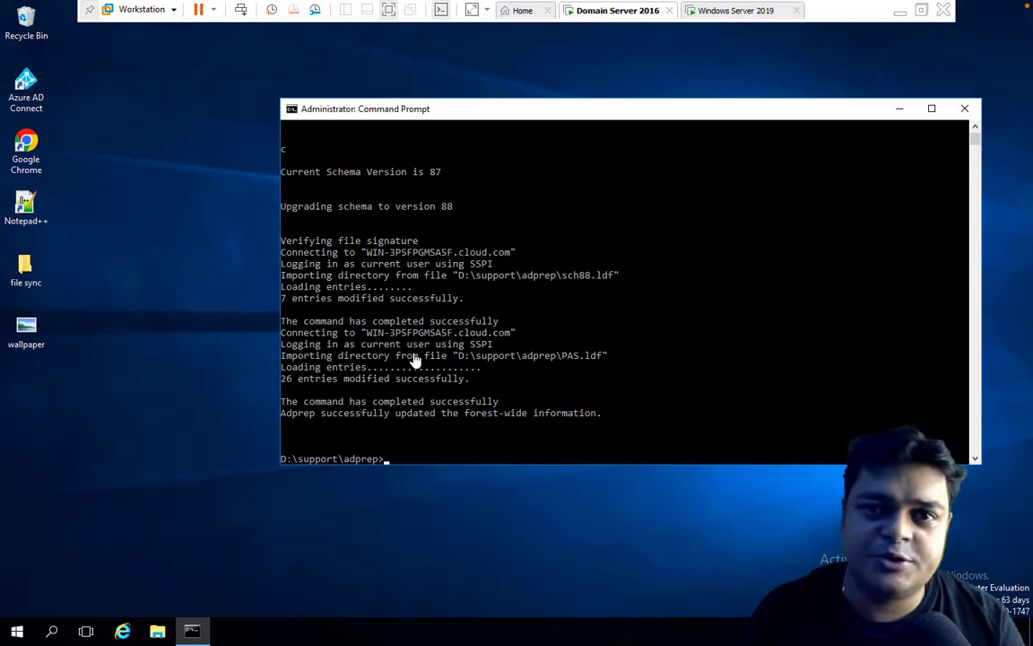
key("ctrl+Left")
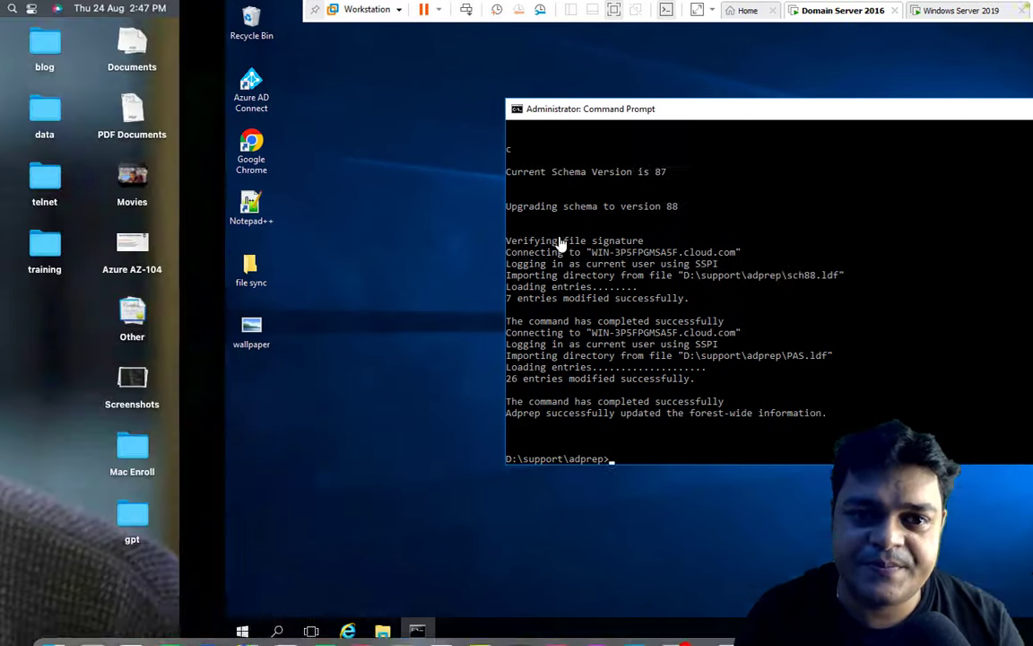
key("ctrl+Right")
On the 2019 VM, dismiss the sign-out notice and close both finished wizards so it reboots.
left_click(736, 12)
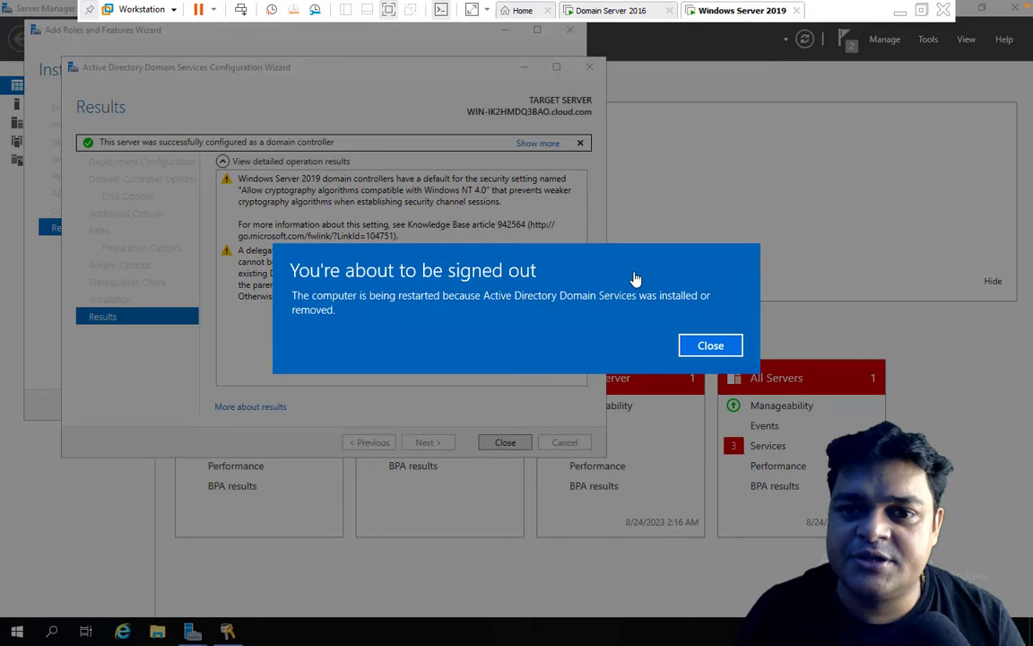
left_click(714, 350)
left_click(506, 448)
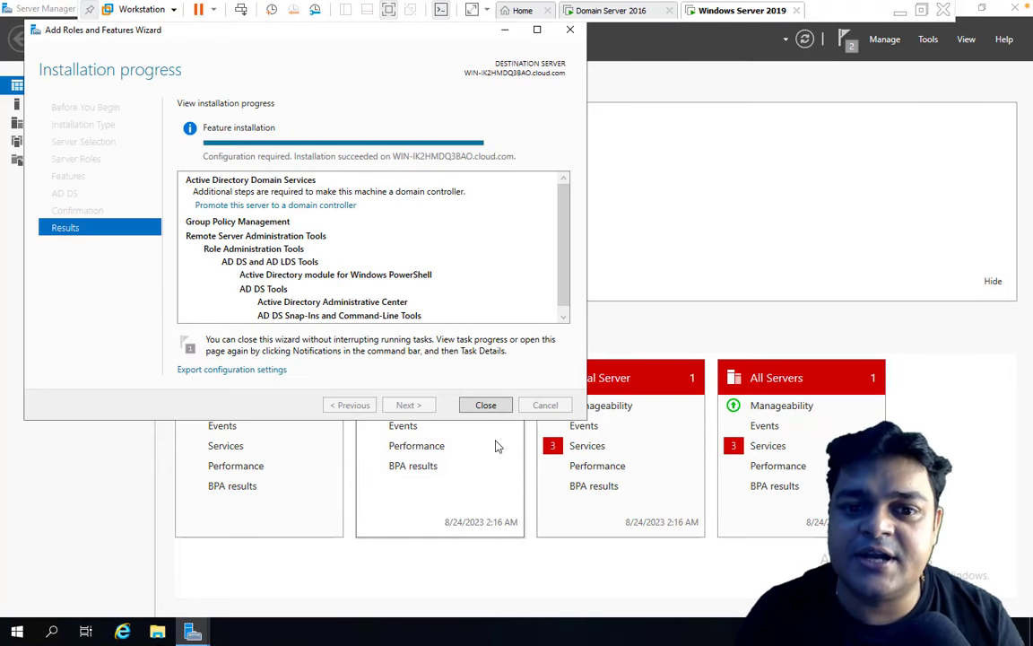
left_click(484, 411)
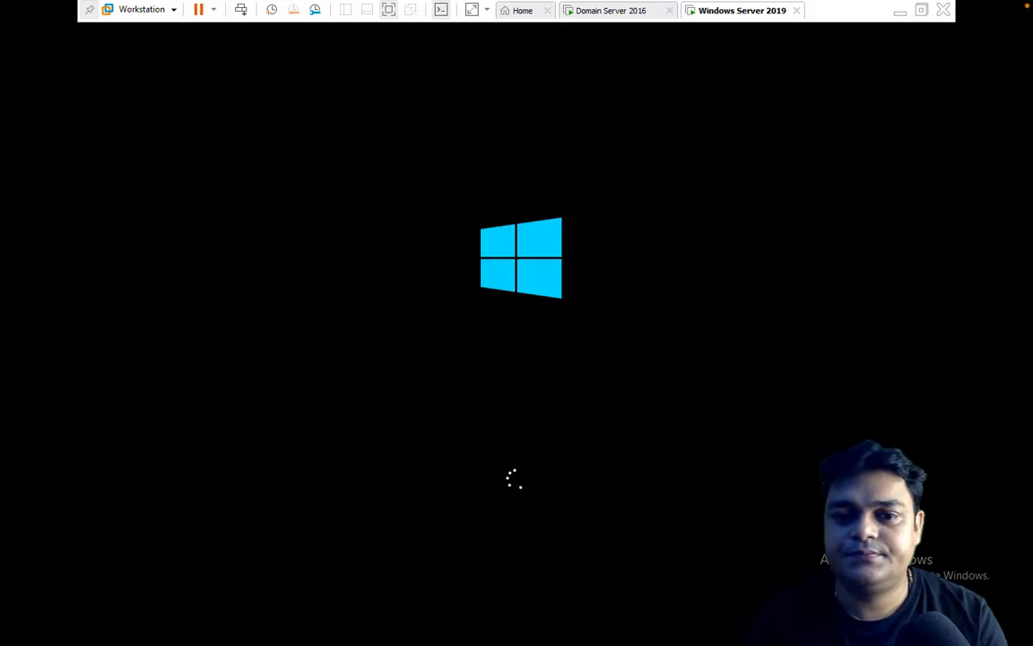
key("ctrl+Left")
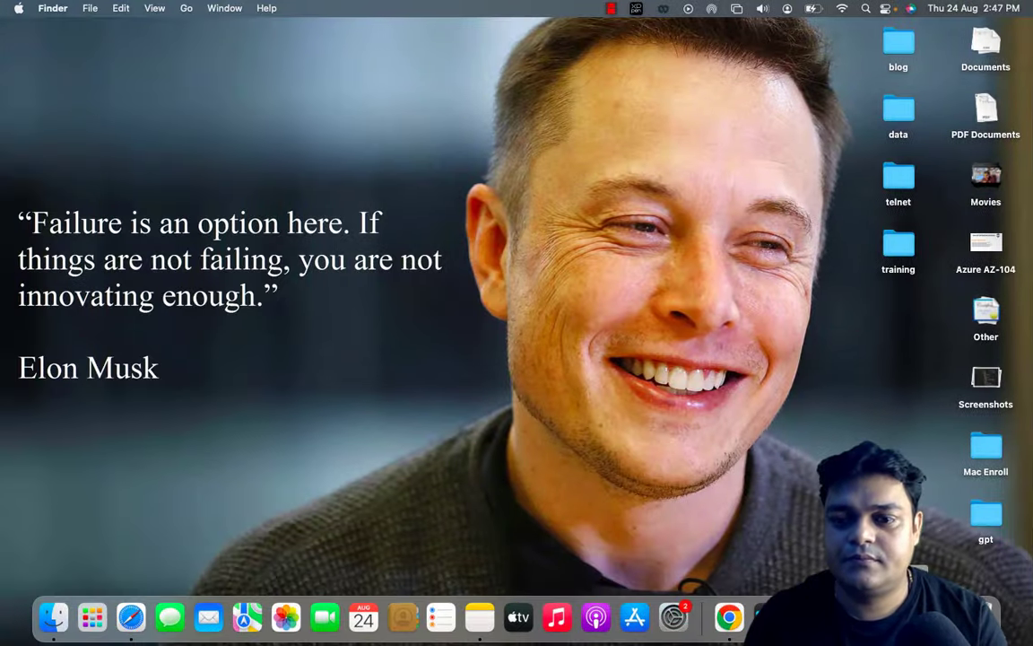
right_click(946, 617)
left_click(923, 458)
key("ctrl+Right")
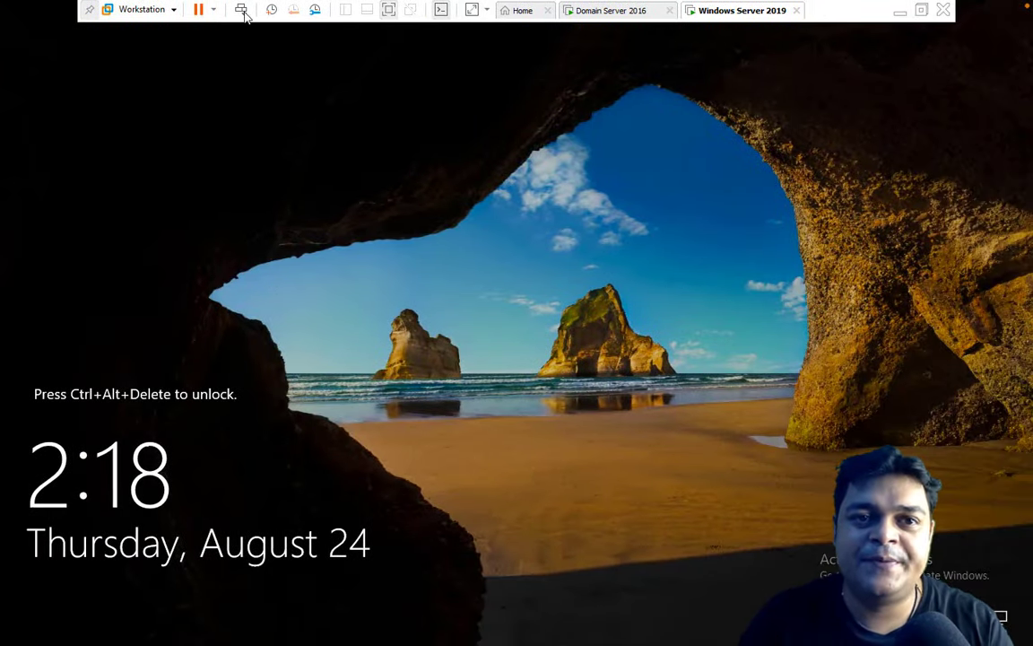
Sign in to the restarted Server 2019 VM with the CLOUD administrator password.
left_click(241, 10)
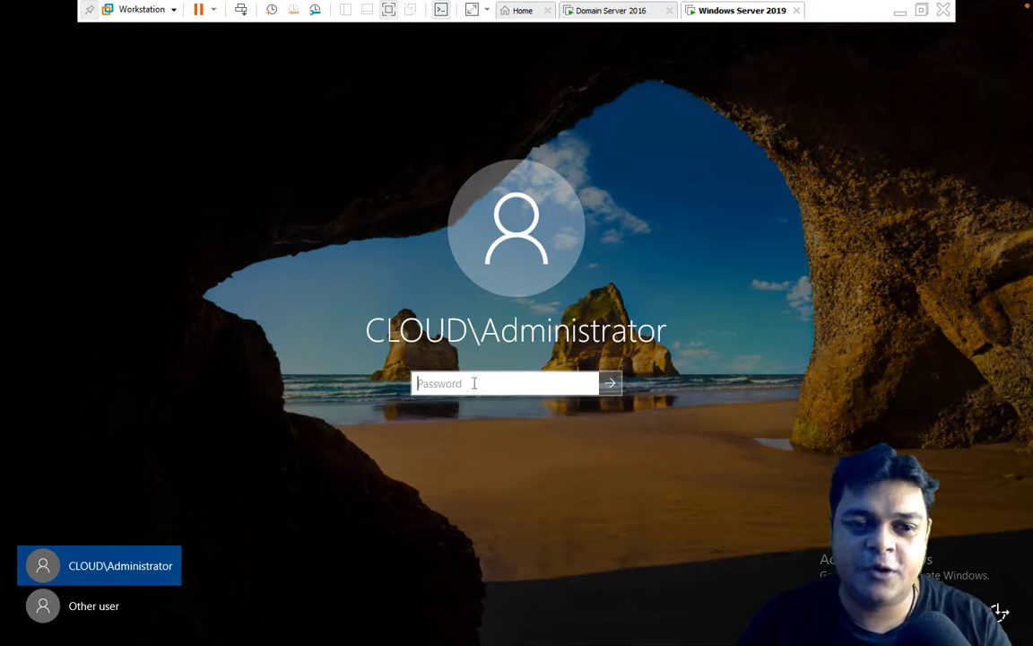
type("••••••••")
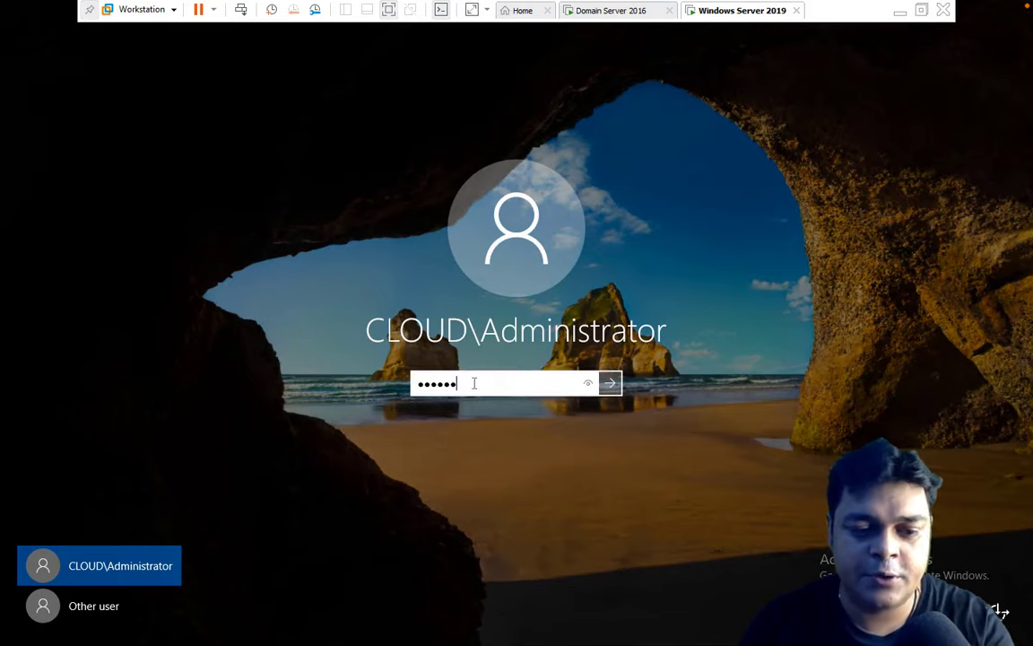
key("Return")
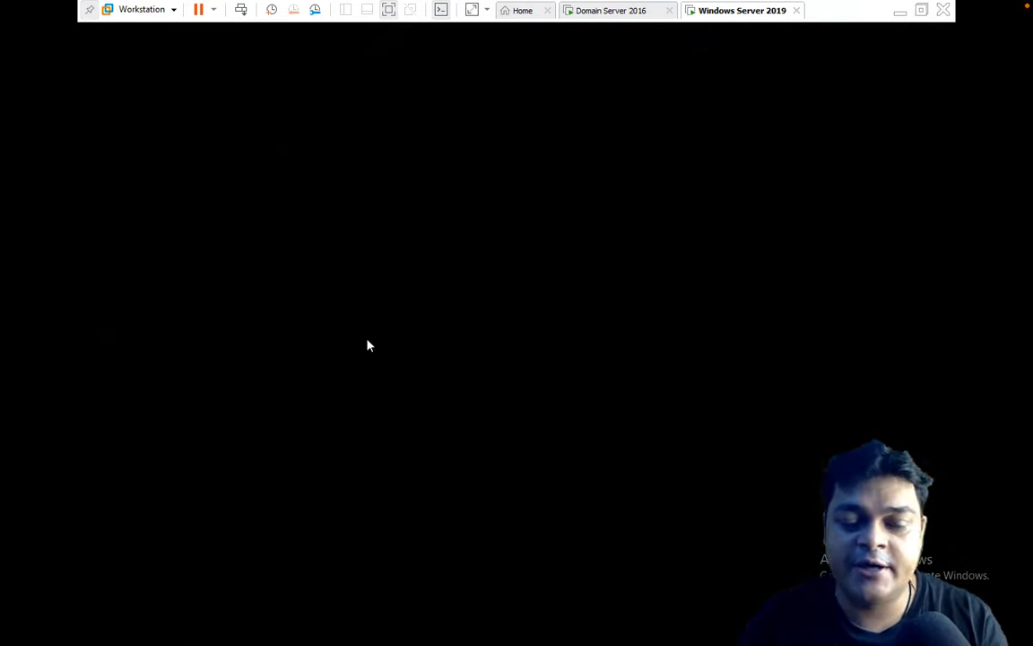
Close the finished adprep Command Prompt on Domain Server 2016, then return to Server 2019.
left_click(613, 21)
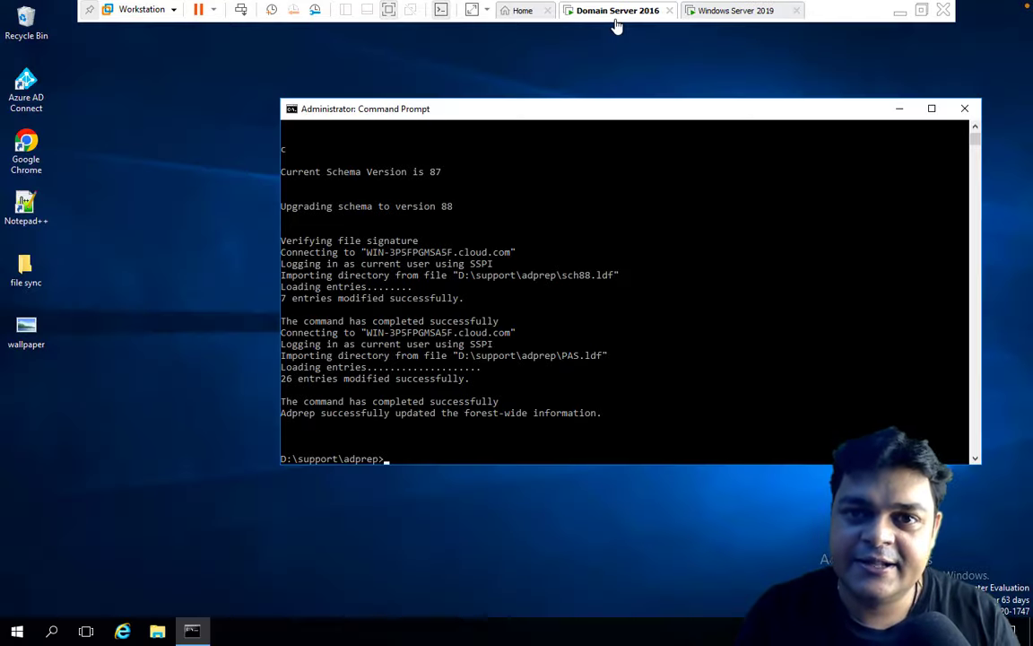
left_click(965, 109)
left_click(733, 11)
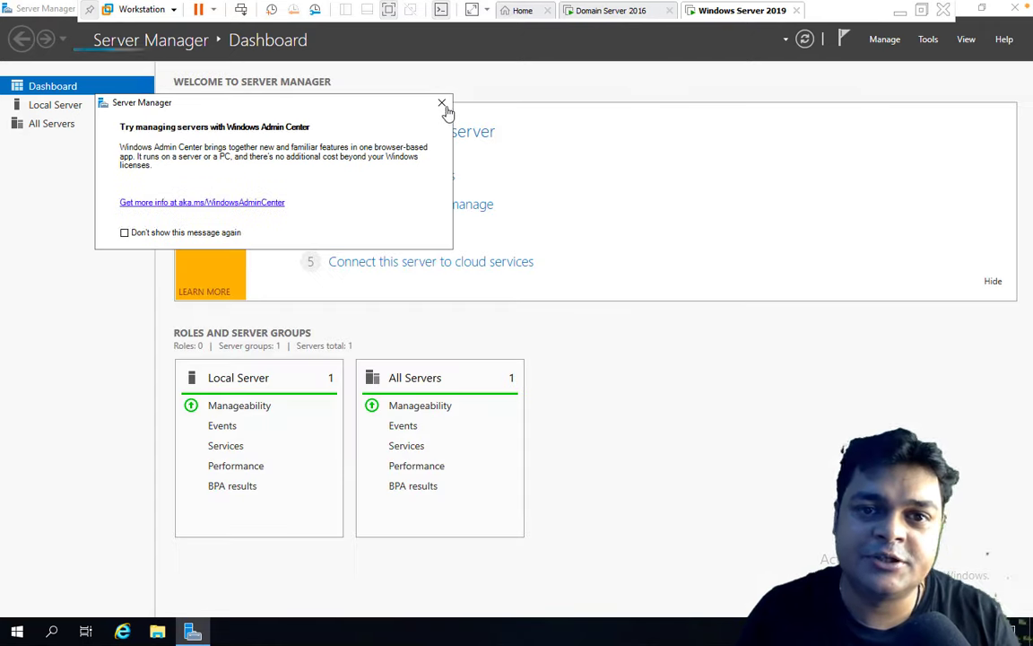
In Server 2019's Active Directory Users and Computers, view cloud.com's Test-OU and Users accounts, then switch to Domain Server 2016.
left_click(441, 105)
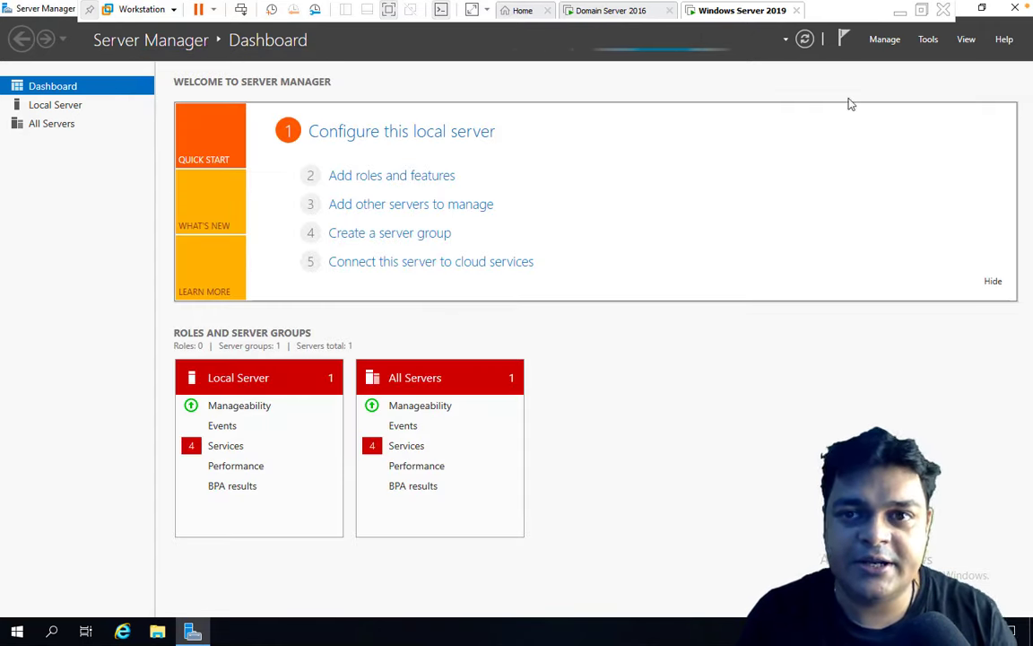
left_click(928, 39)
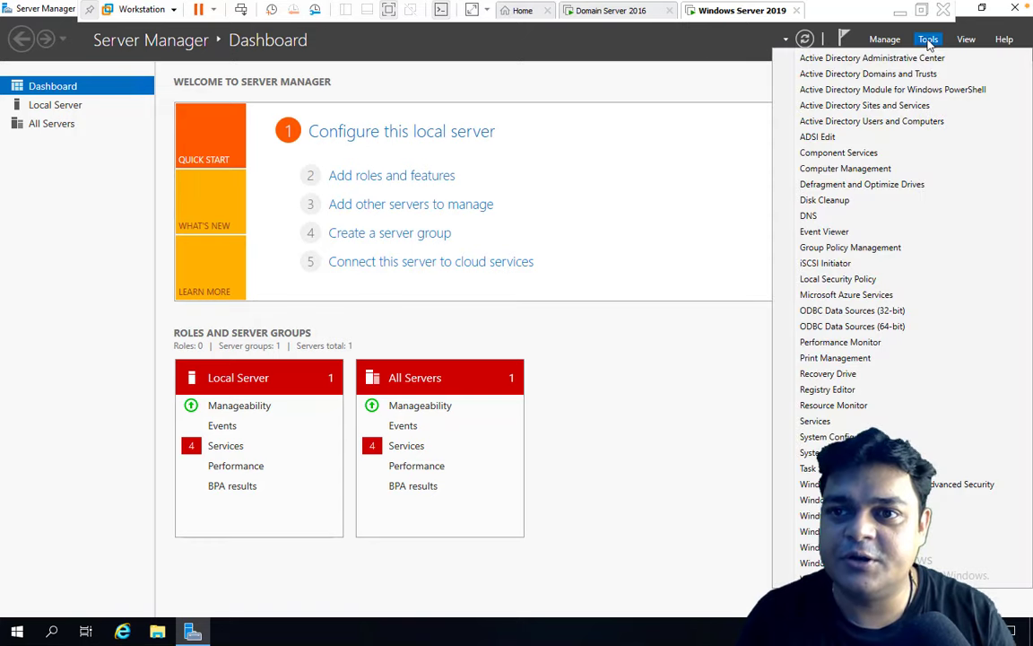
left_click(776, 121)
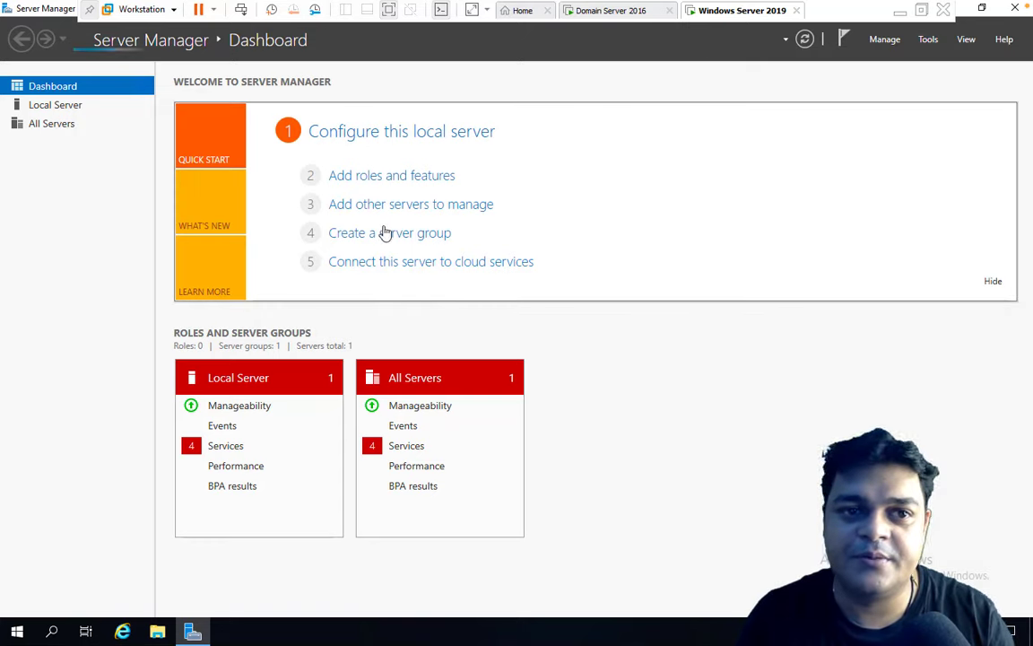
left_click(558, 76)
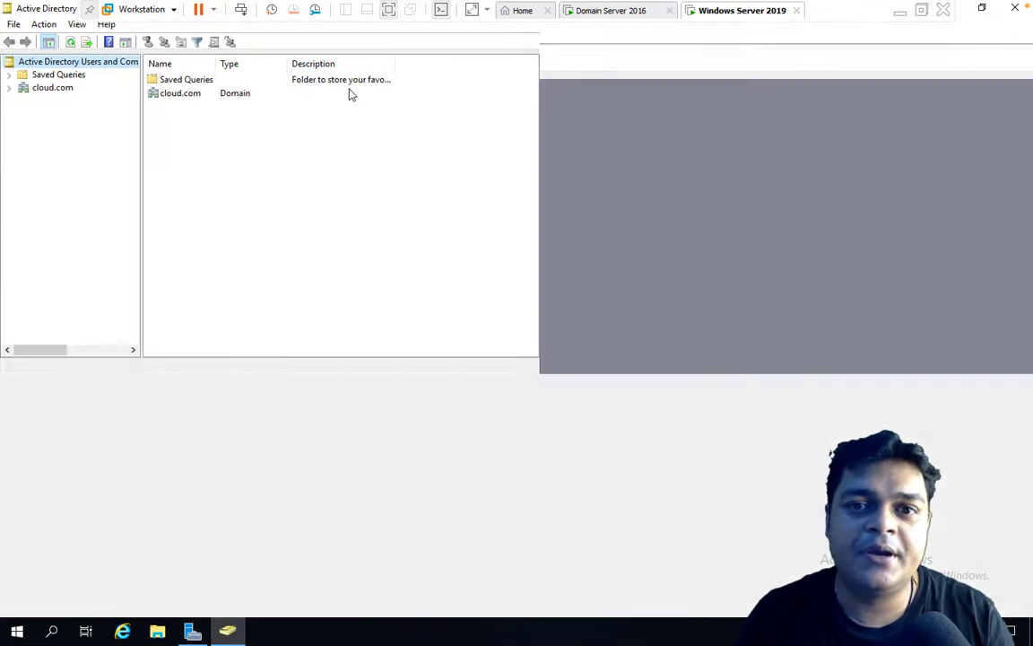
left_click(9, 88)
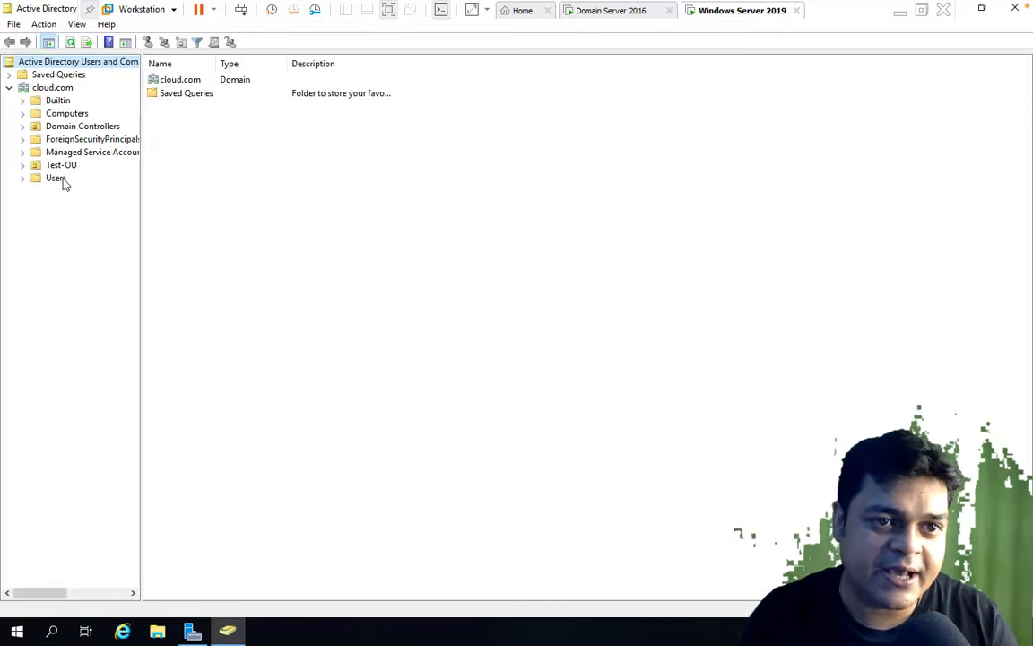
left_click(59, 167)
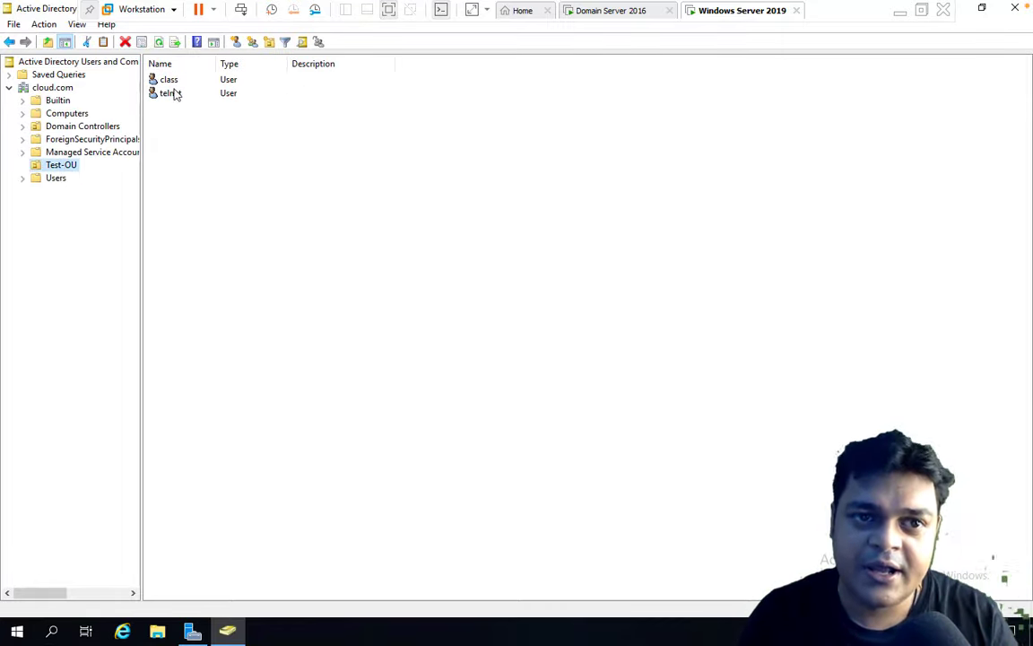
left_click(54, 179)
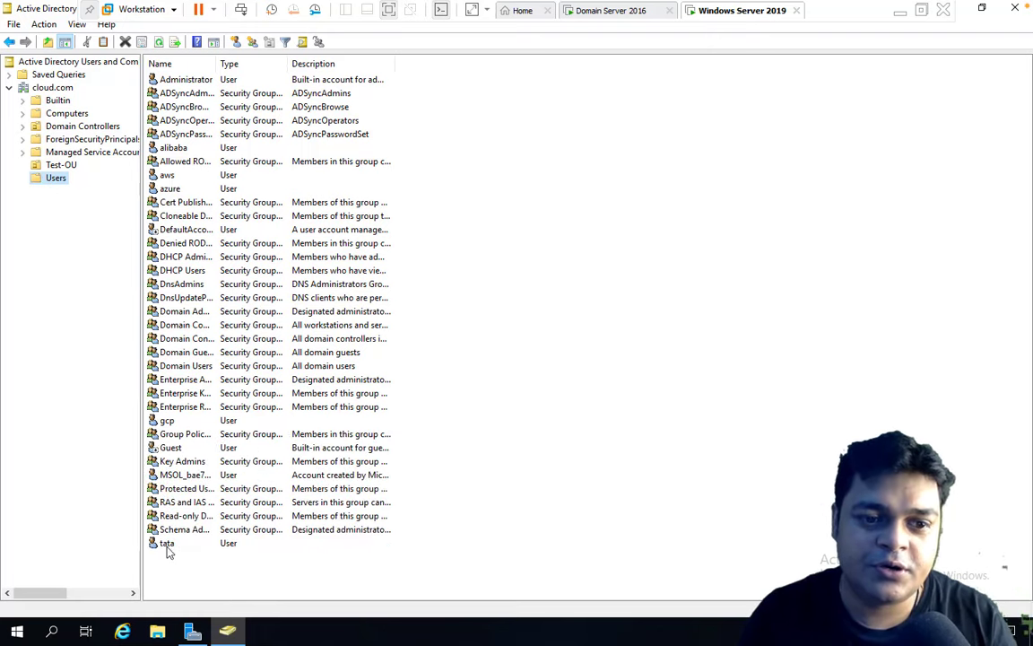
left_click(625, 14)
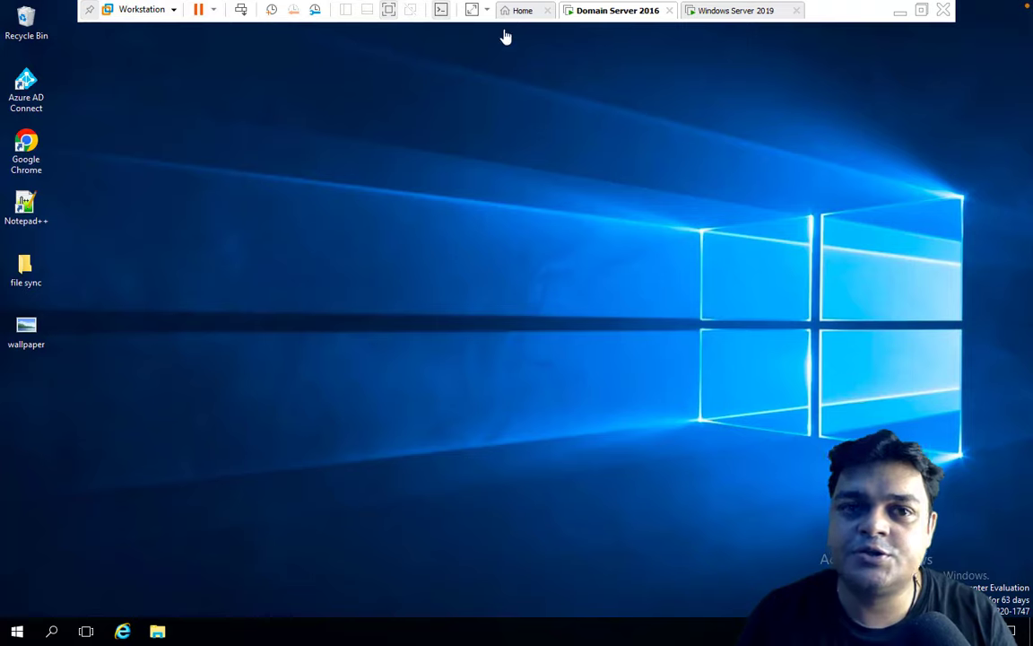
Open Active Directory Users and Computers from Server Manager on the 2016 VM, then return to Server 2019 to compare.
left_click(17, 632)
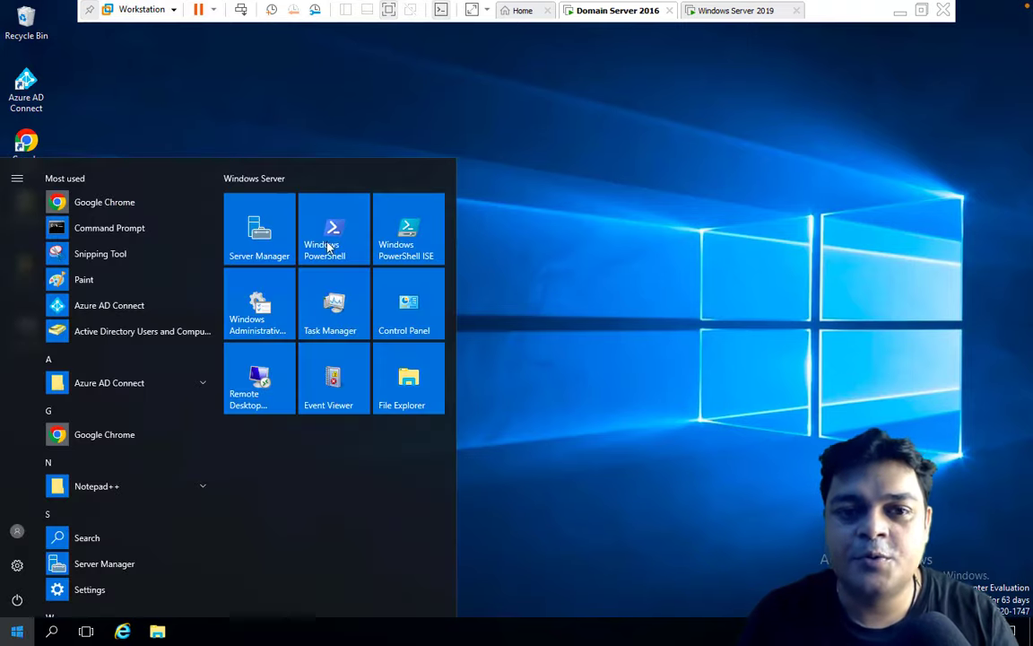
left_click(272, 233)
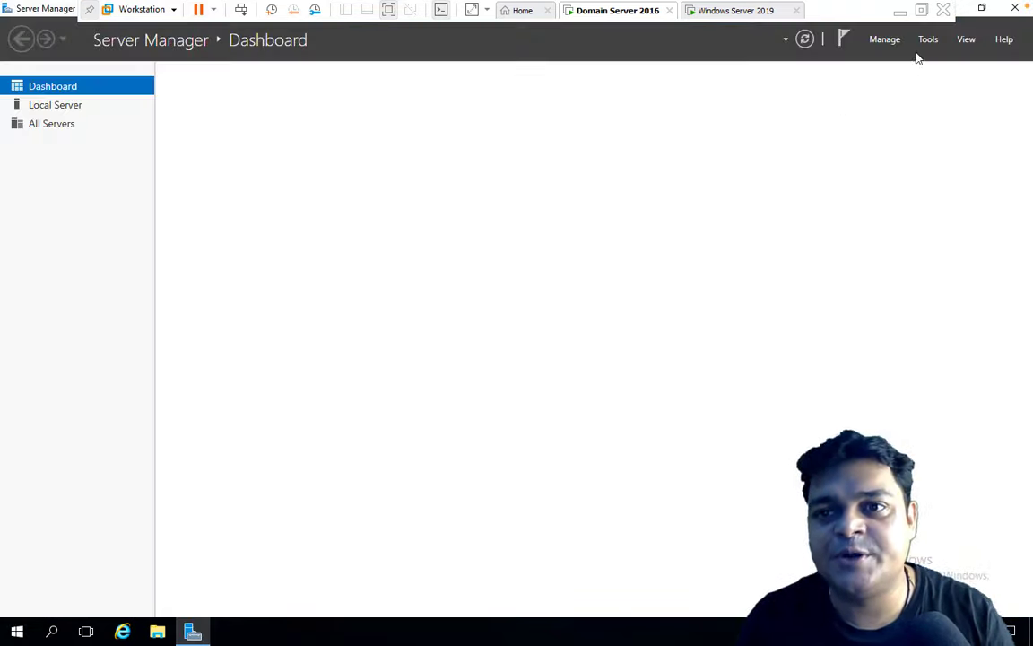
left_click(928, 39)
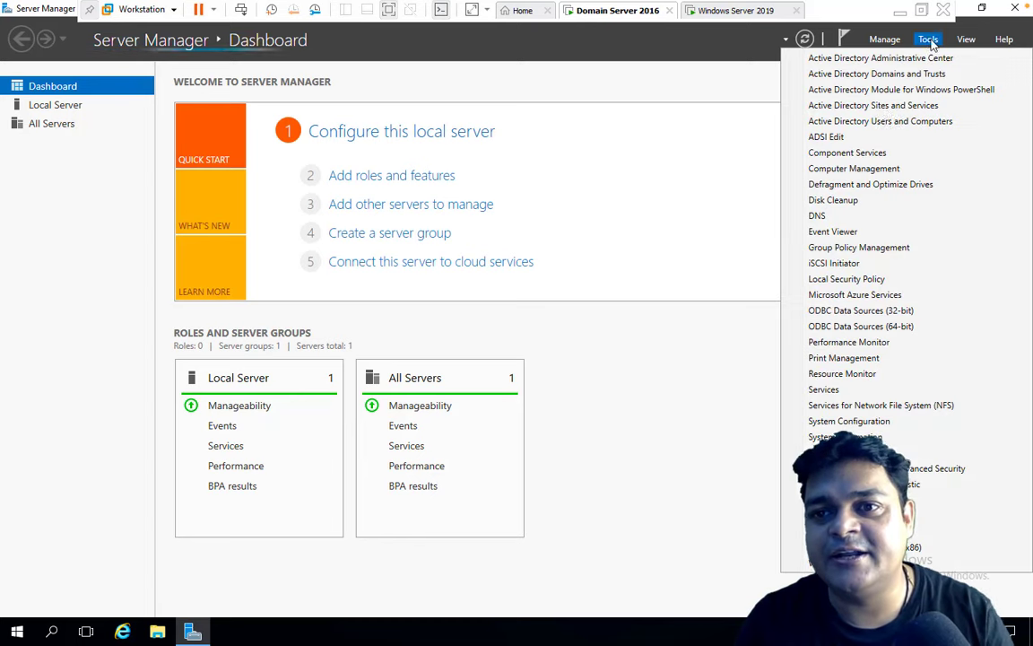
left_click(883, 122)
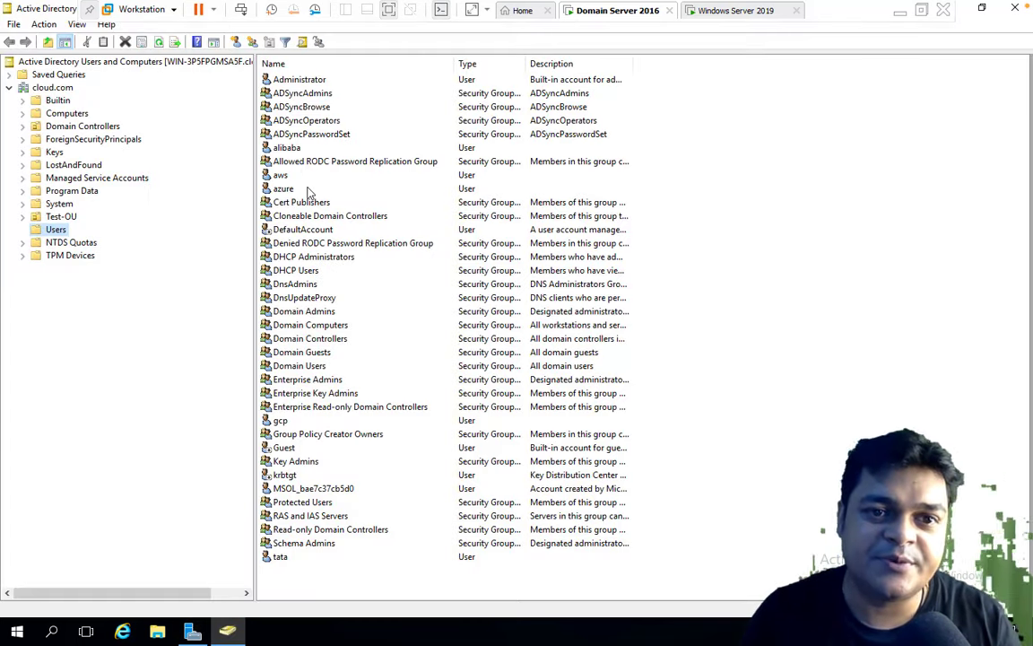
left_click(731, 12)
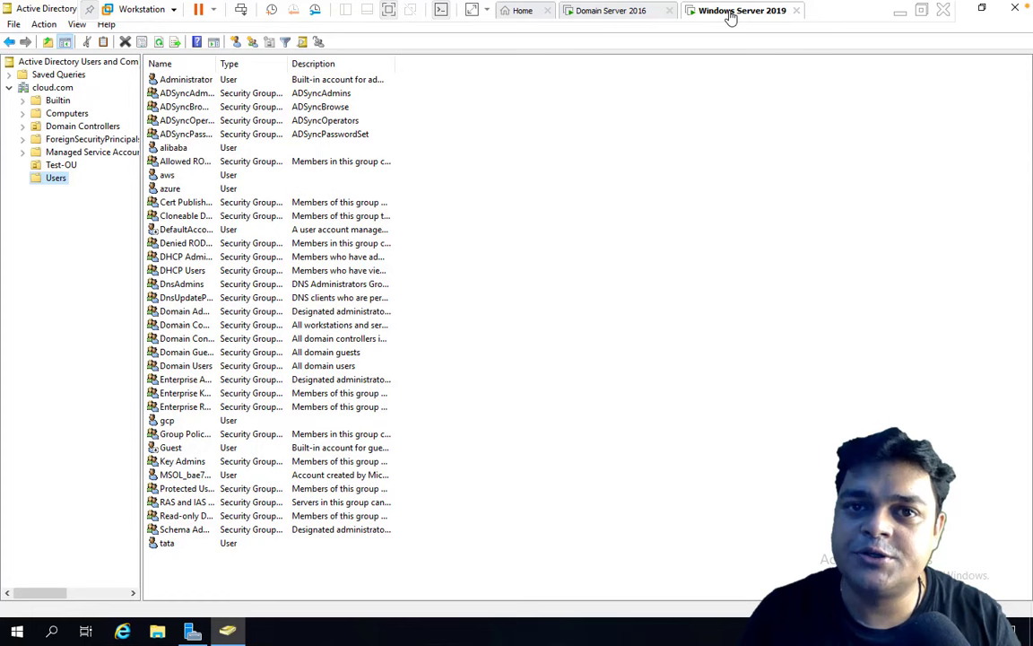